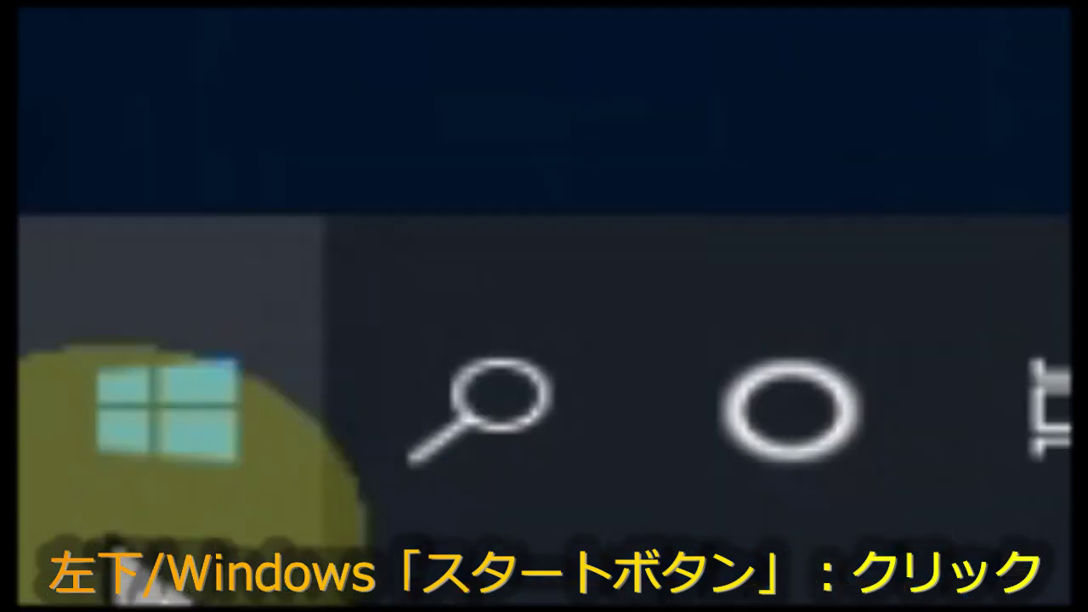
# - Launch GIMP 2.10.18 from the Windows Start menu
pyautogui.click(17, 595)
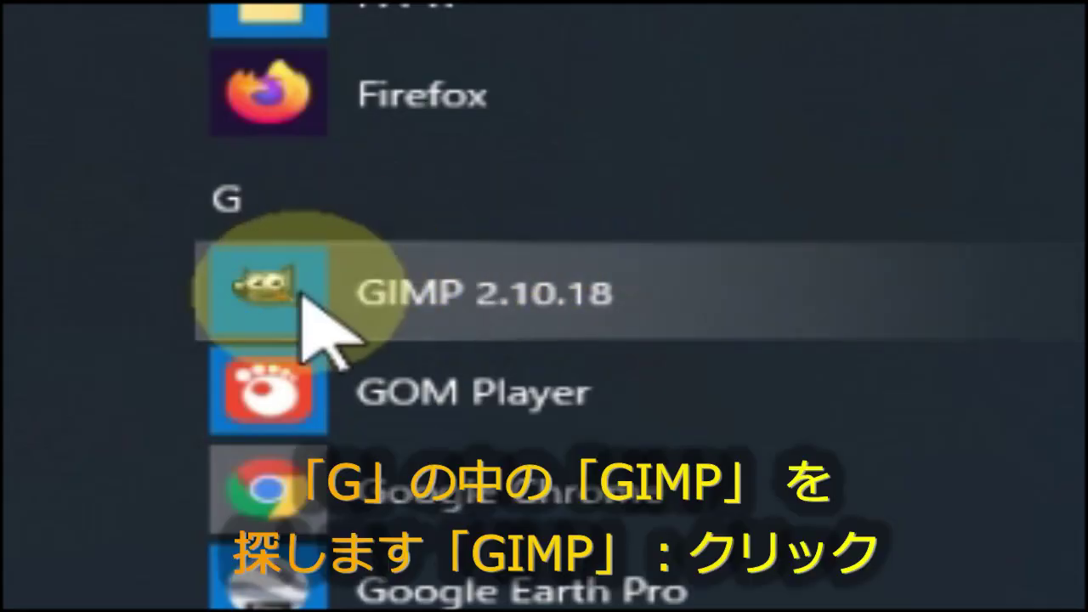
pyautogui.click(729, 277)
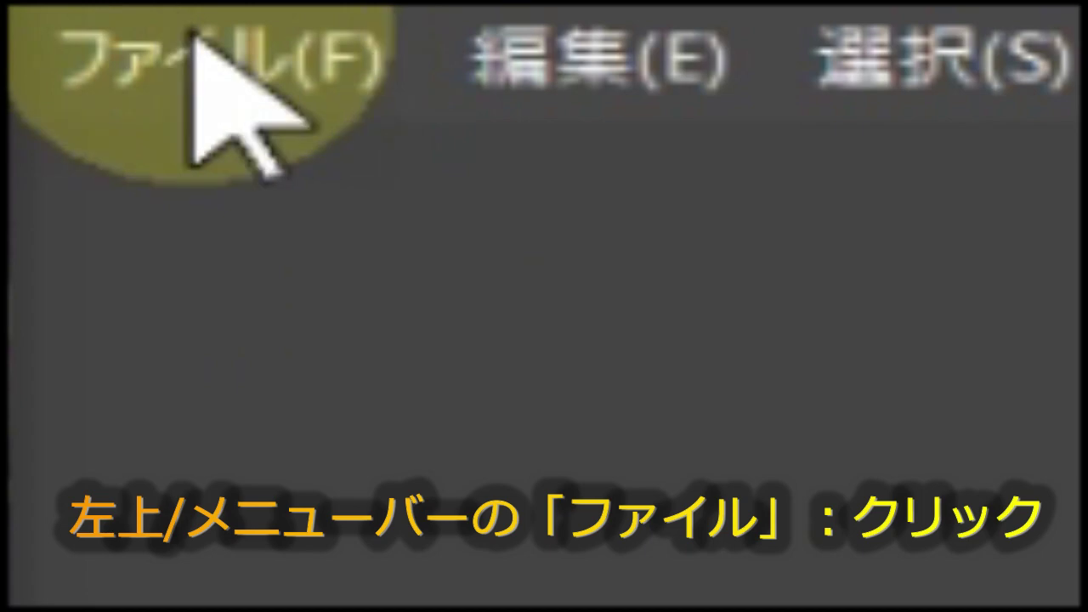
# - Bring up the Create a New Image dialog via File > New Image
pyautogui.click(195, 45)
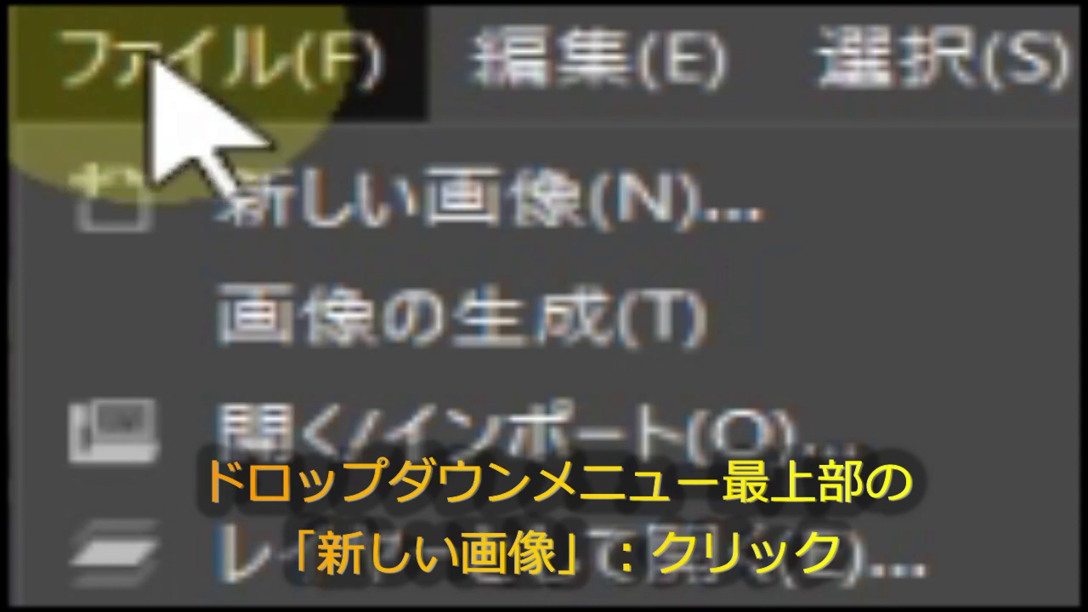
pyautogui.click(336, 200)
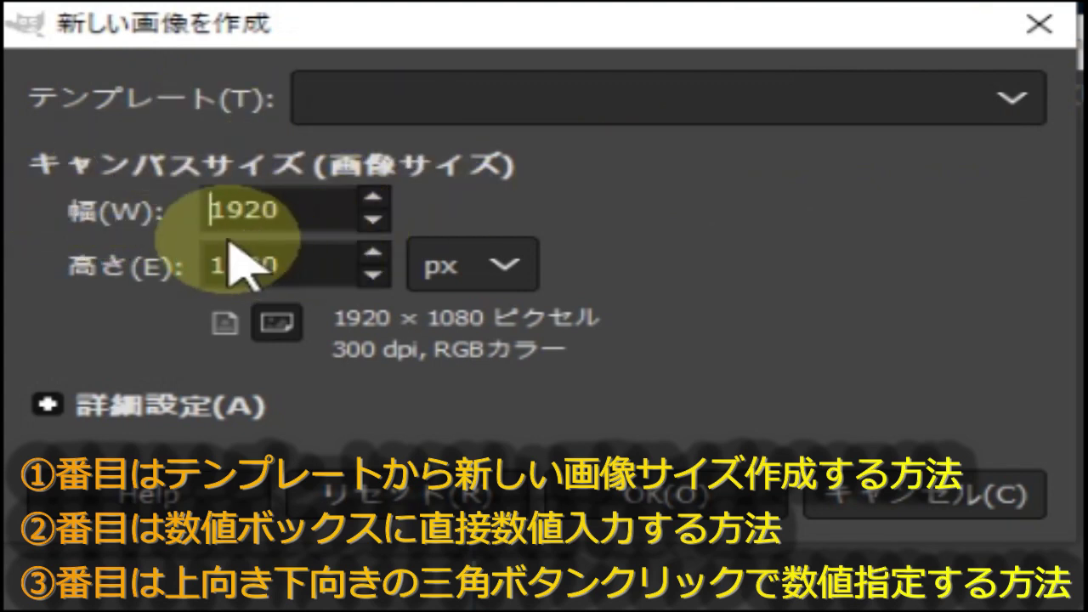
# - Nudge the new canvas down from 1920 × 1080 to 1919 × 1069 px
pyautogui.click(371, 275)
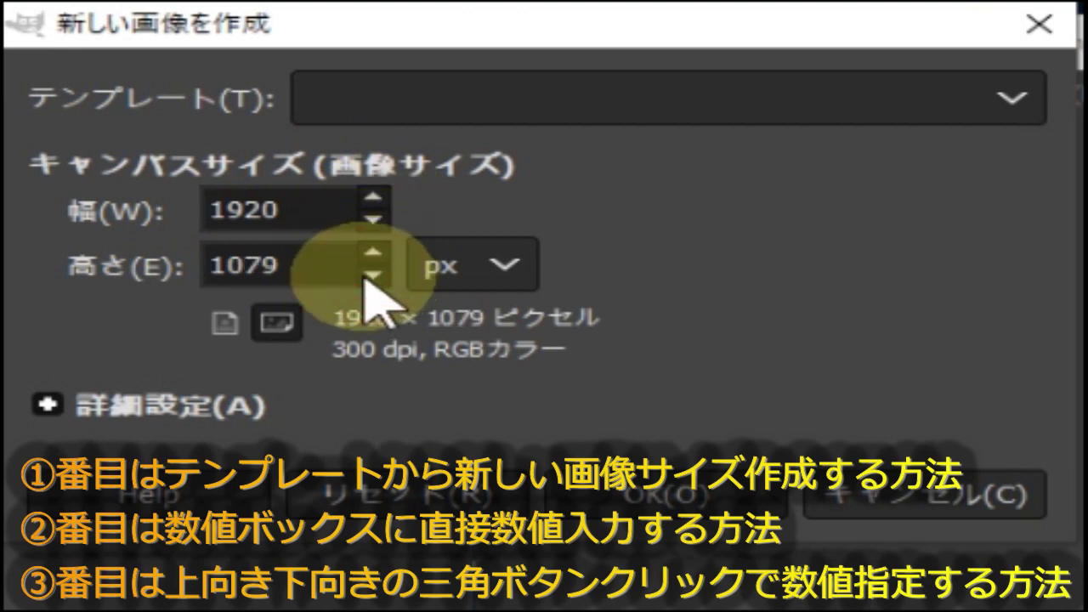
pyautogui.click(372, 277)
pyautogui.click(374, 278)
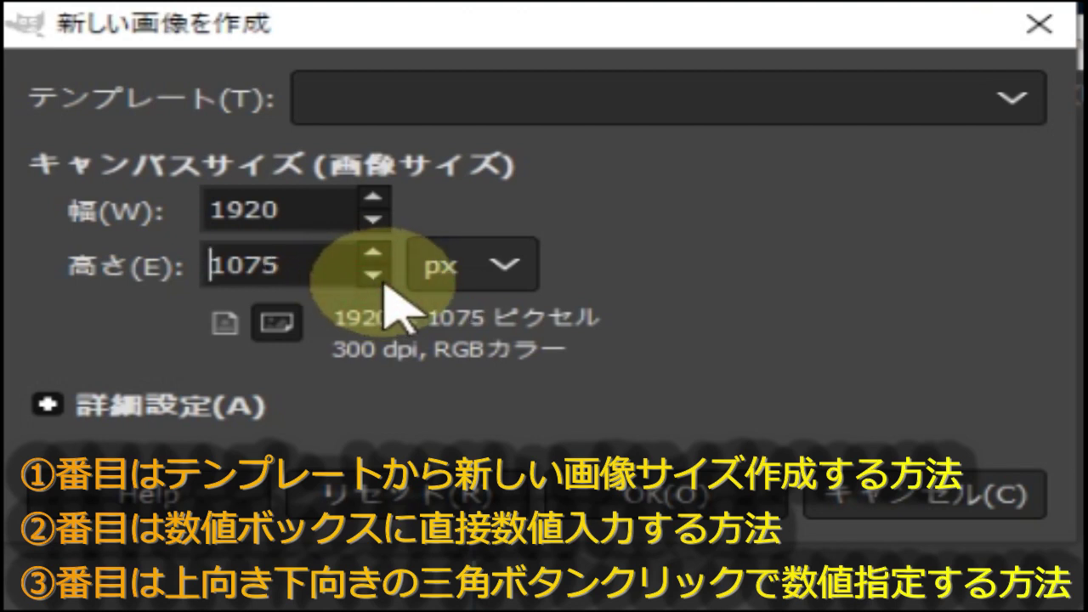
pyautogui.click(375, 279)
pyautogui.click(376, 279)
pyautogui.click(376, 279)
pyautogui.click(375, 278)
pyautogui.click(374, 275)
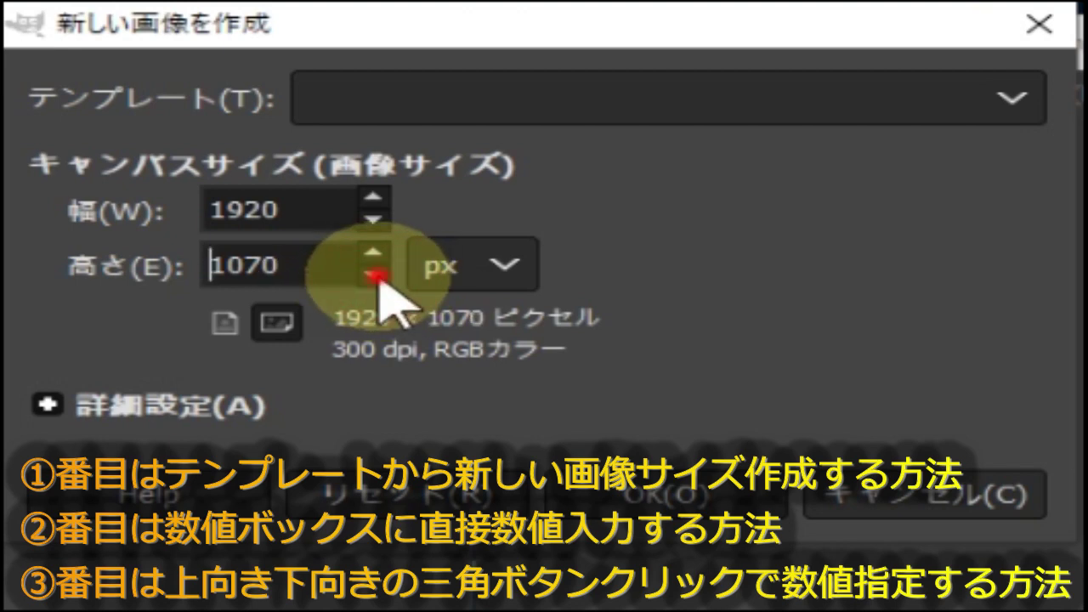
pyautogui.click(374, 275)
pyautogui.click(375, 220)
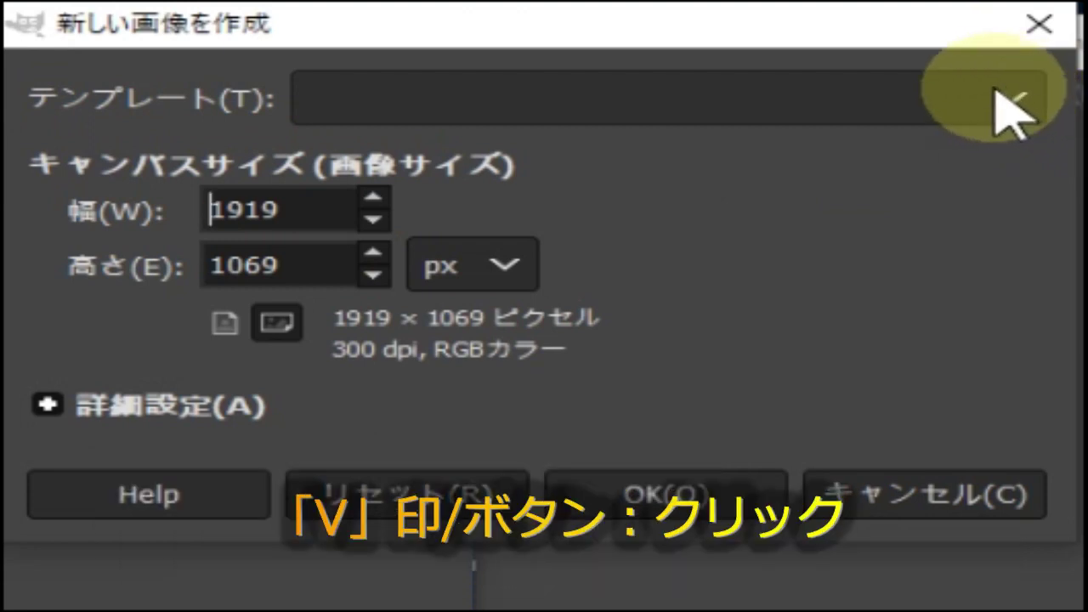
# - Apply the 1280×720 (HD 720p) template to the new image
pyautogui.click(1007, 95)
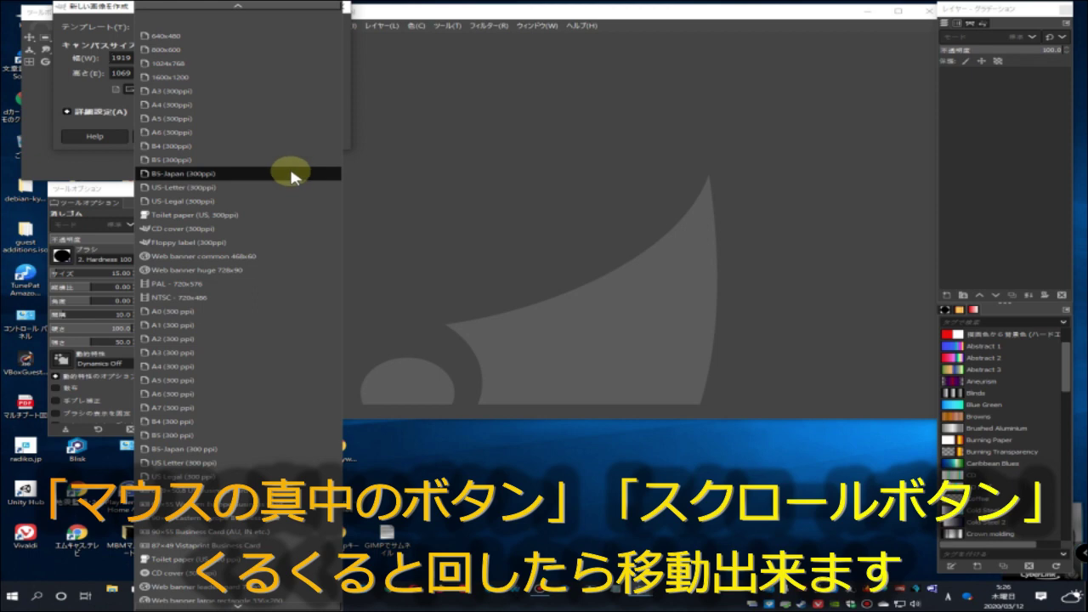
pyautogui.scroll(-2, 288, 166)
pyautogui.scroll(-2, 285, 168)
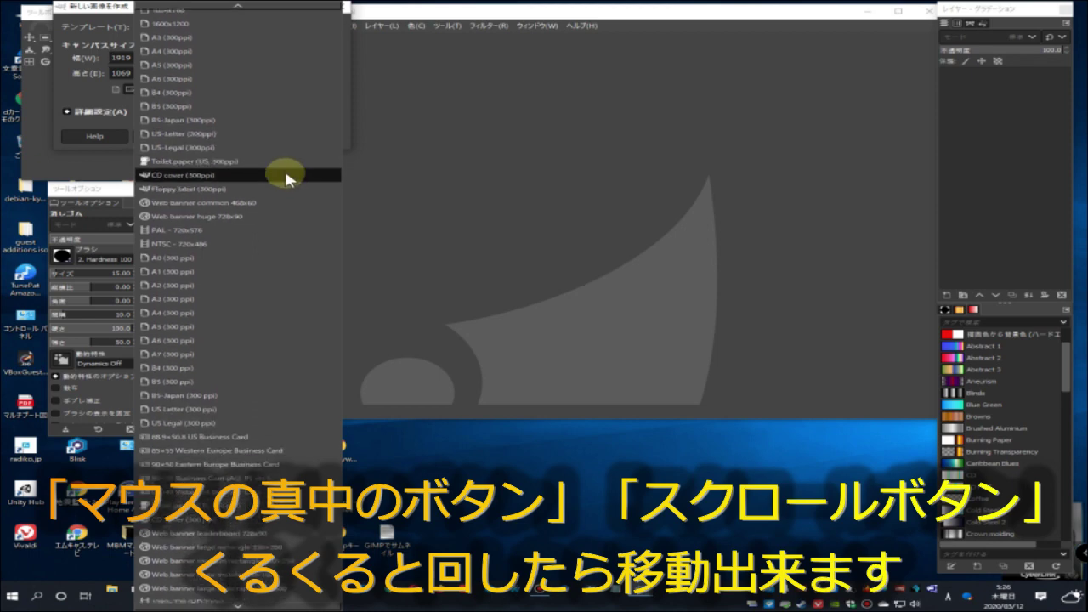
pyautogui.scroll(-5, 283, 167)
pyautogui.scroll(-3, 283, 168)
pyautogui.scroll(-5, 278, 168)
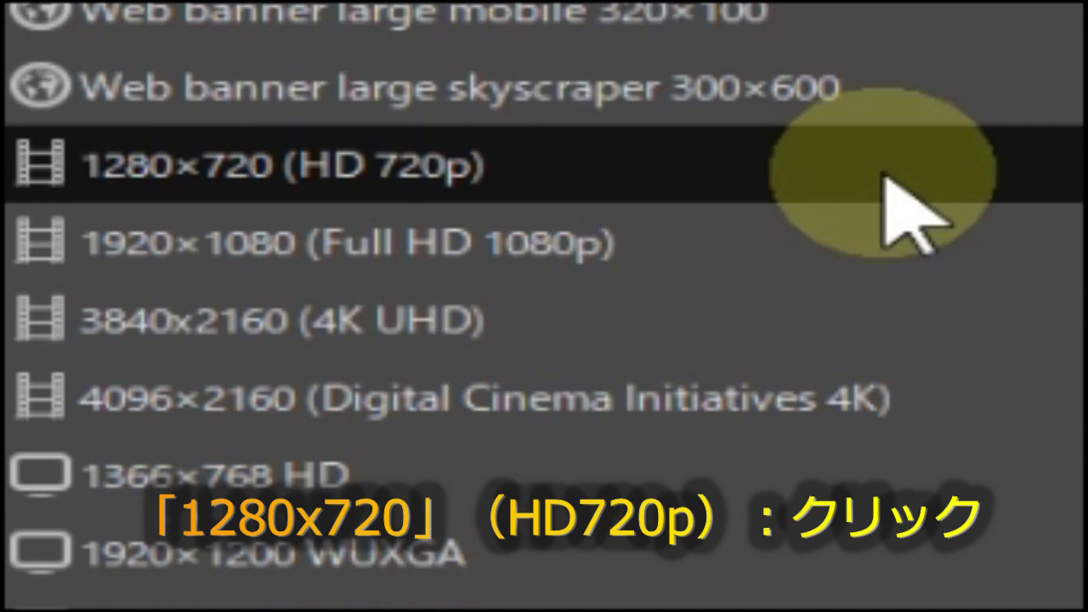
pyautogui.click(884, 176)
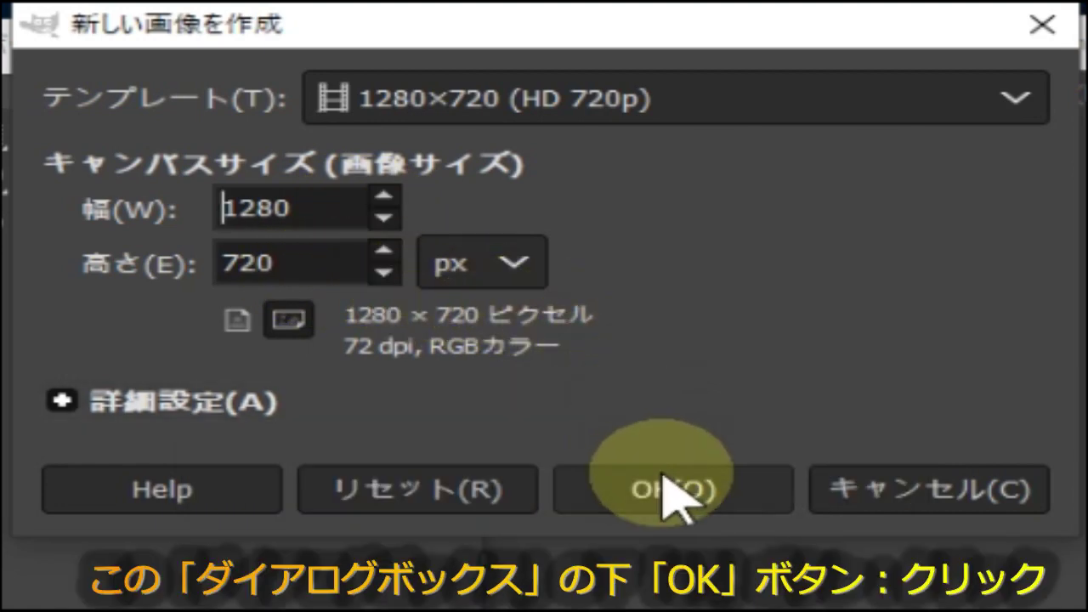
# - Confirm the dialog to create a blank white 1280 × 720 canvas
pyautogui.click(723, 484)
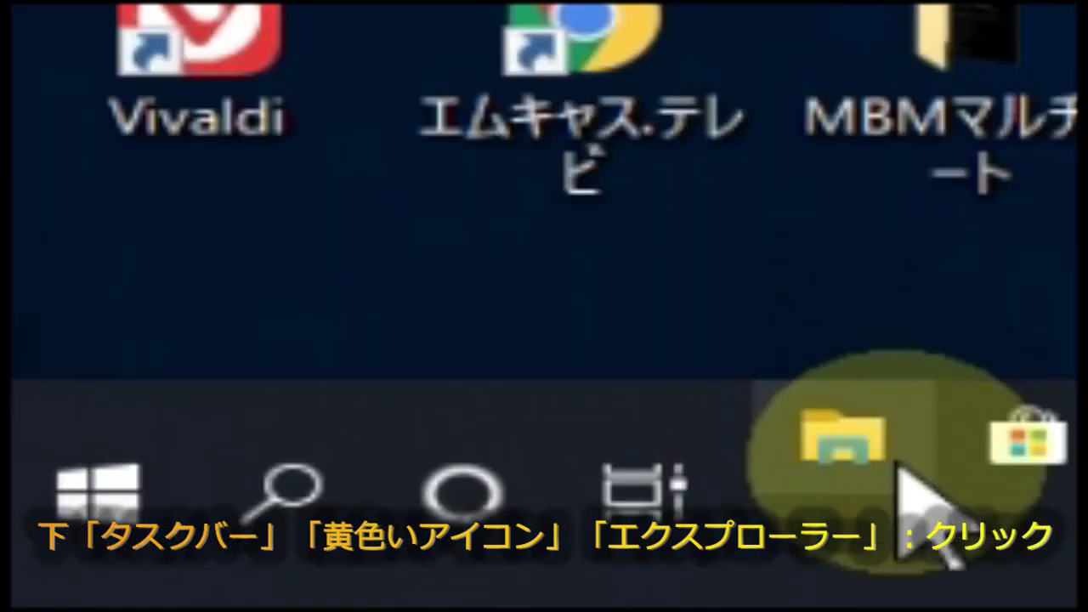
# - Drag photo e.jpg from File Explorer's Pictures folder onto the GIMP canvas
pyautogui.click(111, 589)
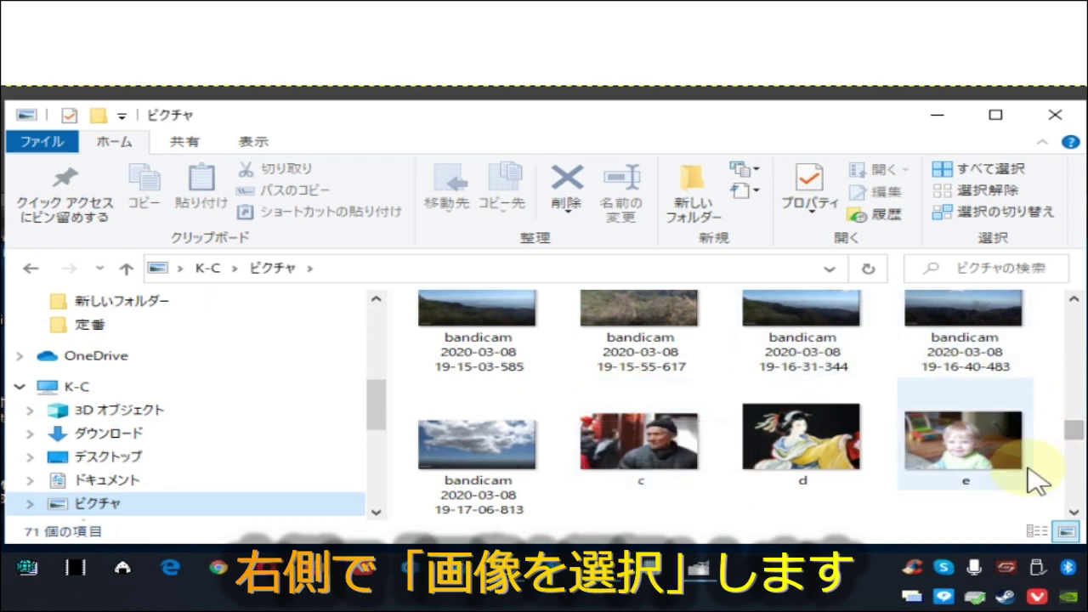
pyautogui.moveTo(963, 444)
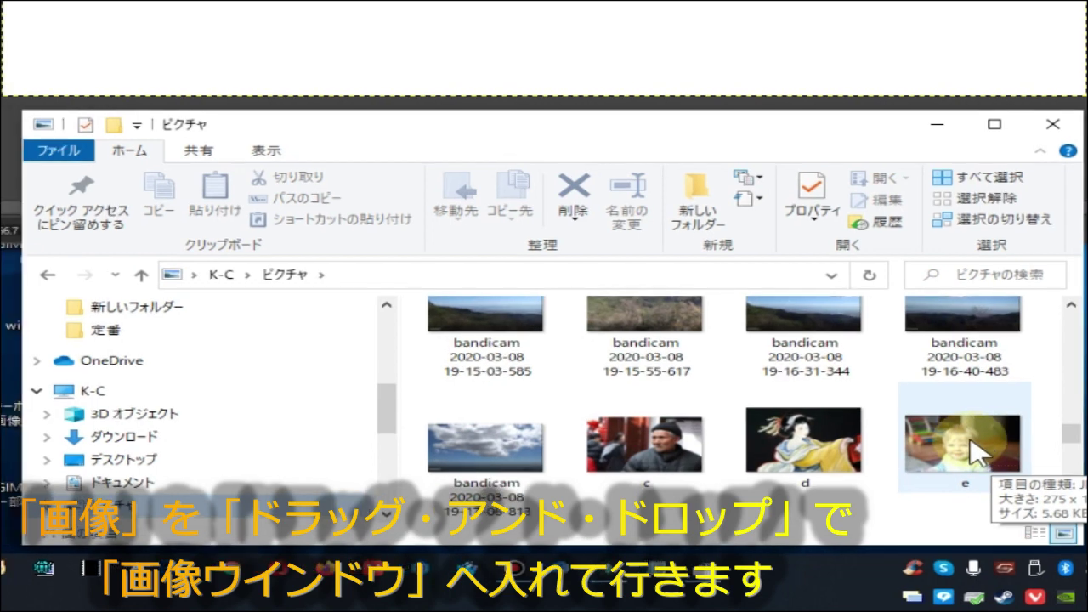
pyautogui.click(976, 452)
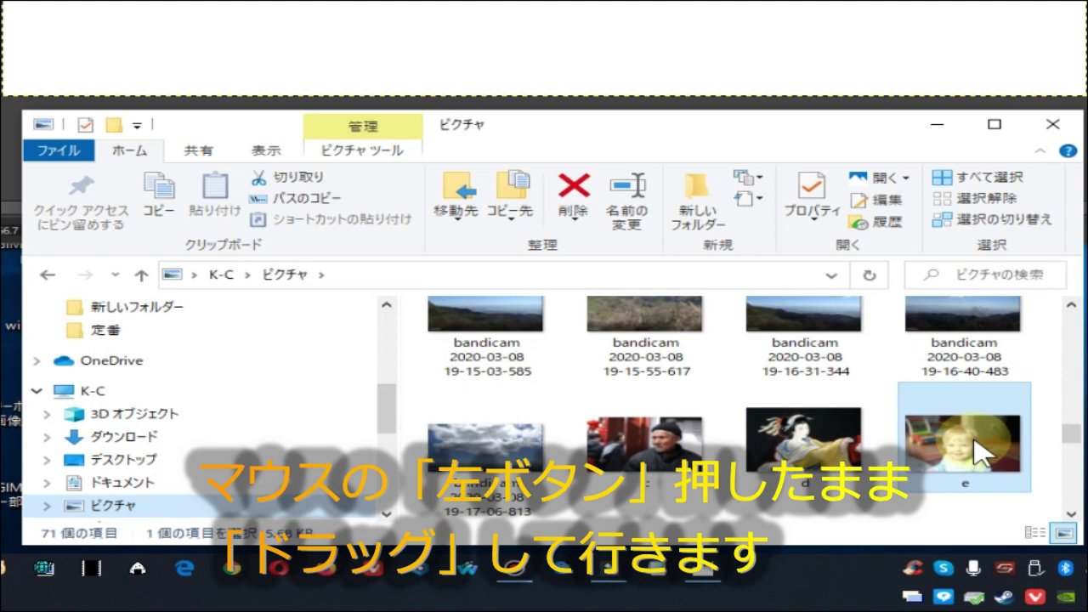
pyautogui.moveTo(982, 453); pyautogui.dragTo(707, 359)
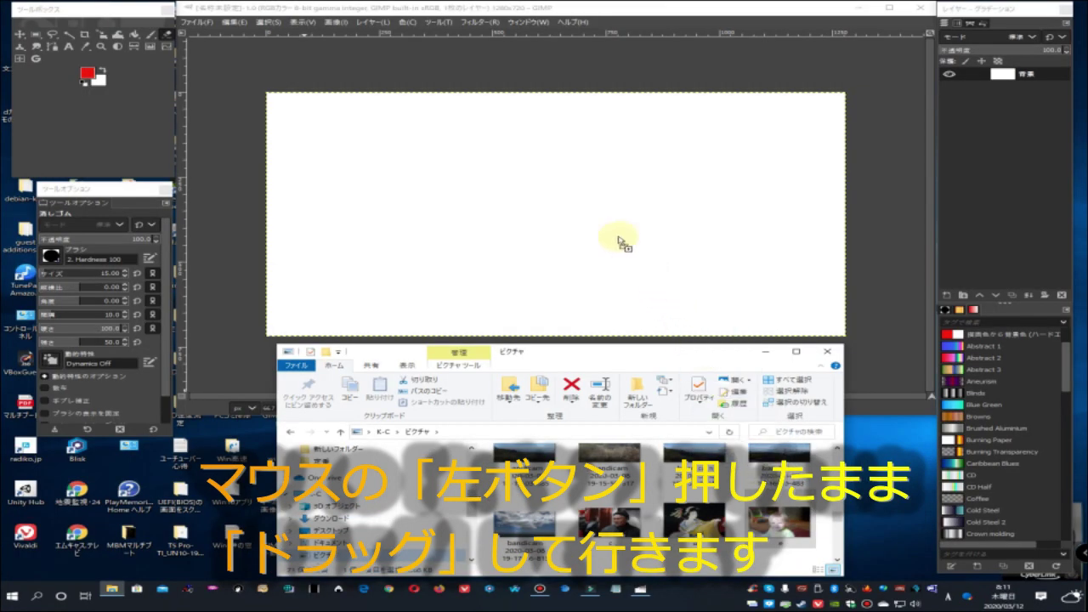
pyautogui.moveTo(707, 359); pyautogui.dragTo(576, 207)
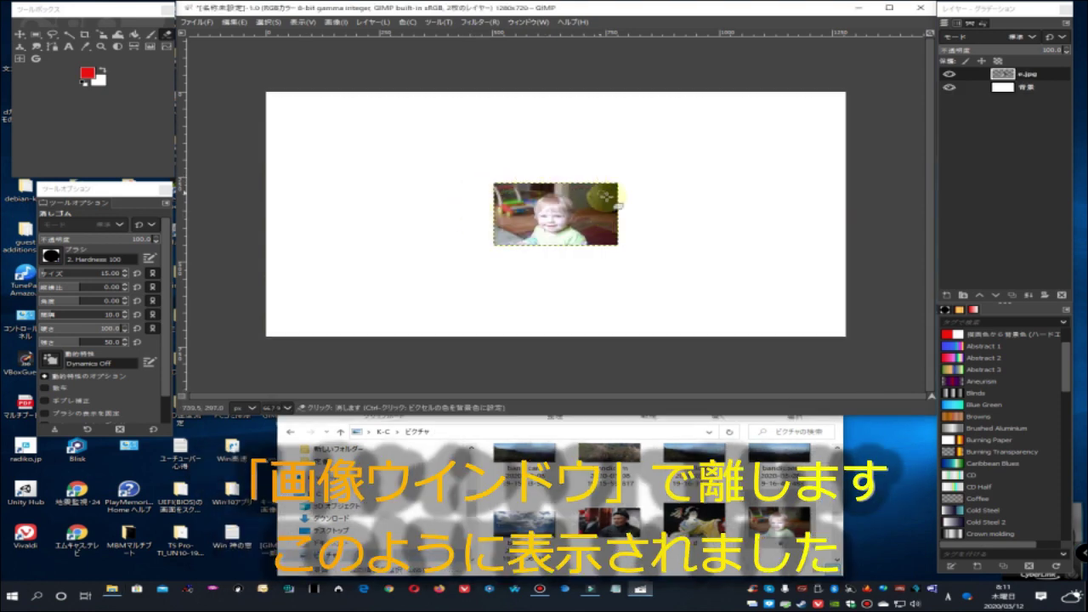
# - Undo the layer drop, removing e.jpg and leaving only the white background
pyautogui.click(235, 24)
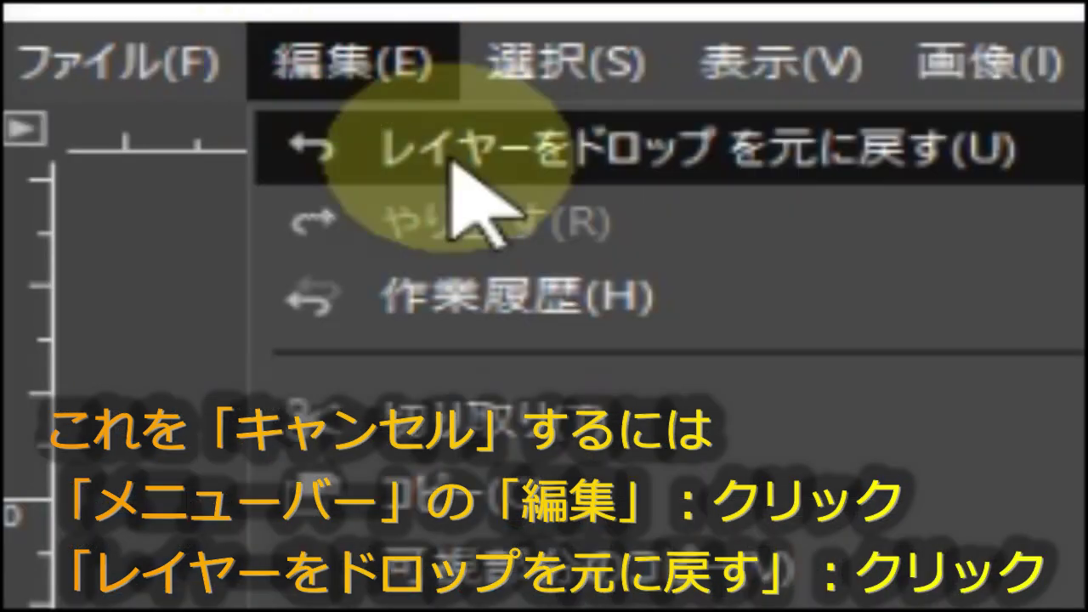
pyautogui.click(871, 153)
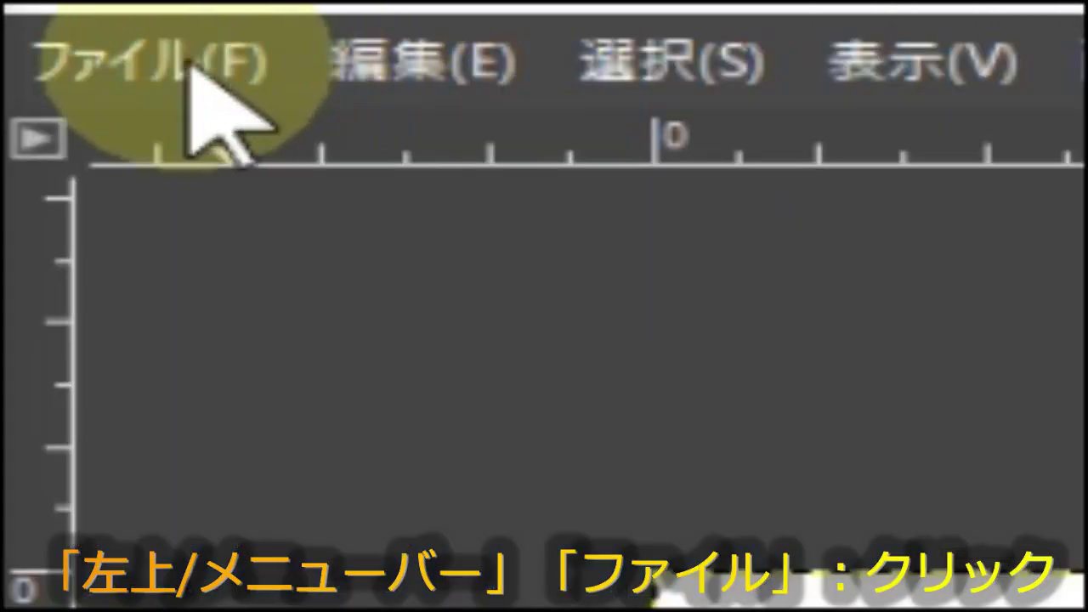
# - Bring up the Open Image dialog showing the Pictures folder
pyautogui.click(180, 58)
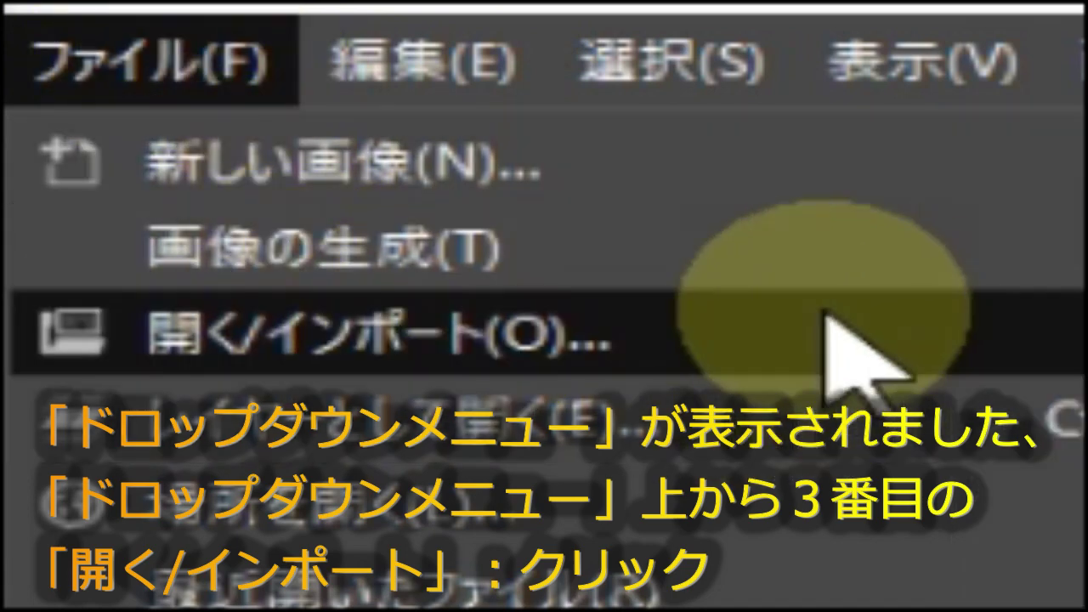
pyautogui.click(768, 333)
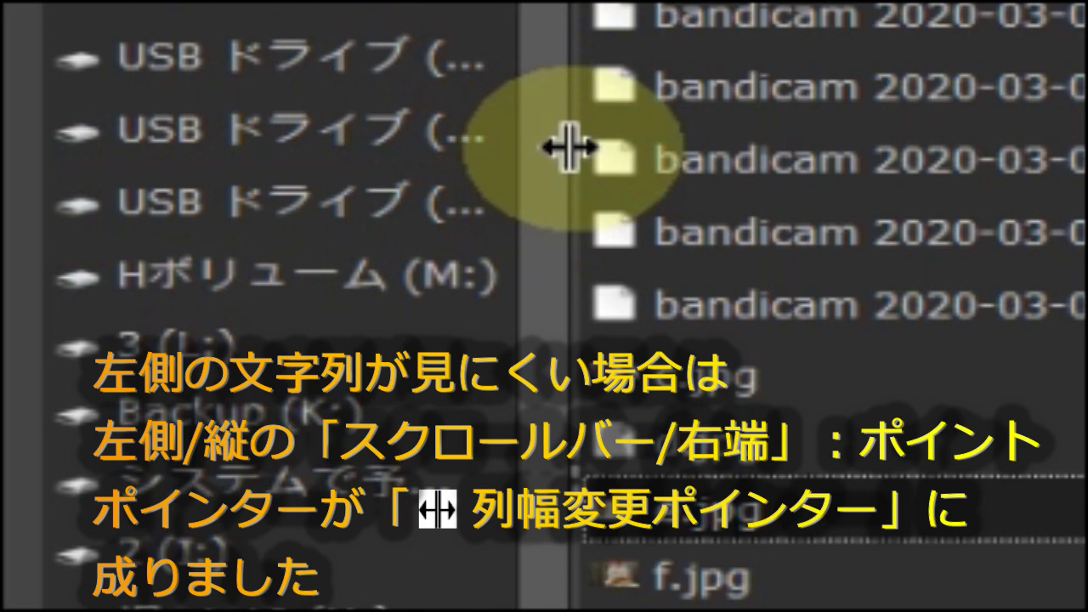
pyautogui.moveTo(568, 150)
pyautogui.mouseDown()
pyautogui.moveTo(680, 165)
pyautogui.moveTo(739, 259)
pyautogui.moveTo(689, 262)
pyautogui.moveTo(702, 258)
pyautogui.mouseUp()
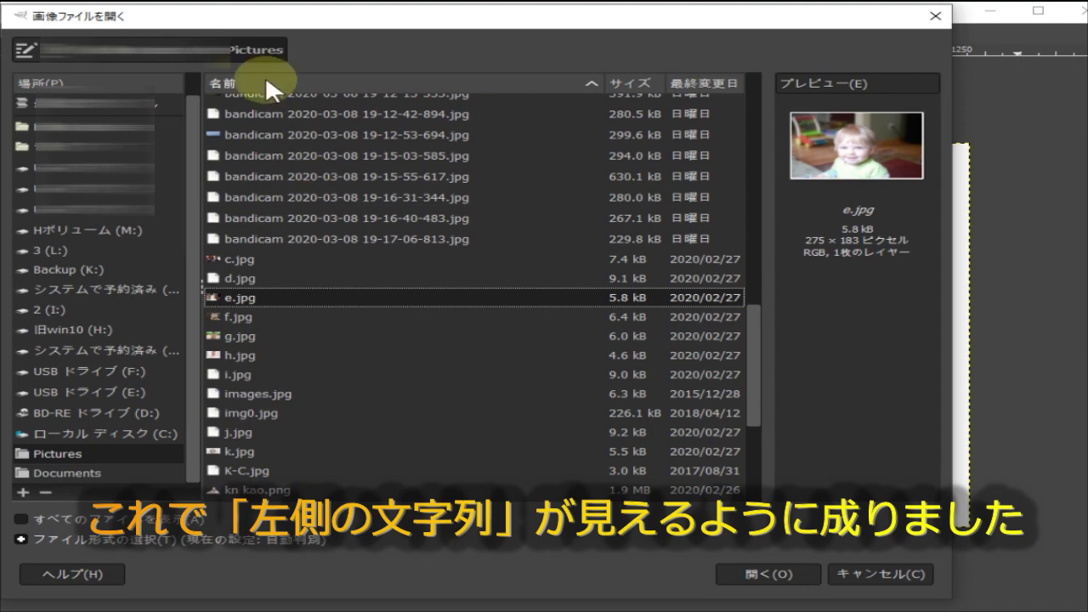
pyautogui.click(338, 82)
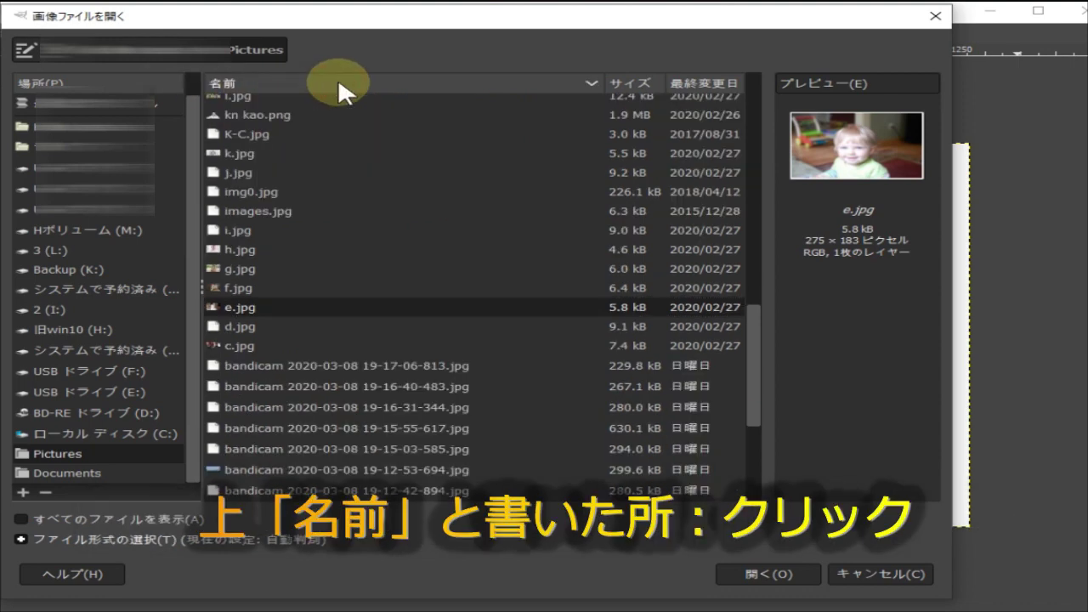
pyautogui.click(339, 79)
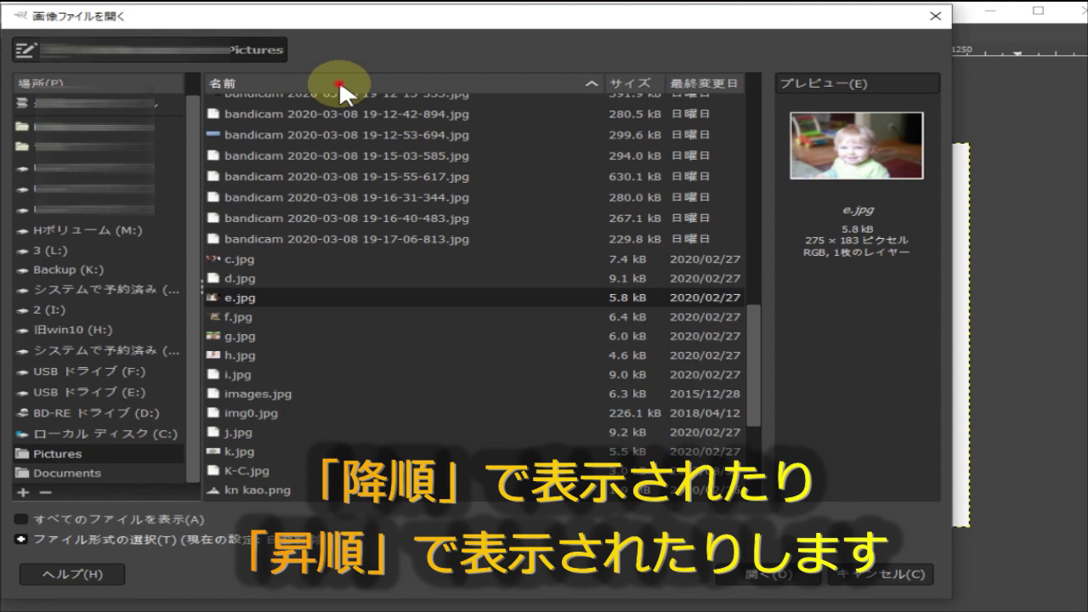
pyautogui.click(339, 79)
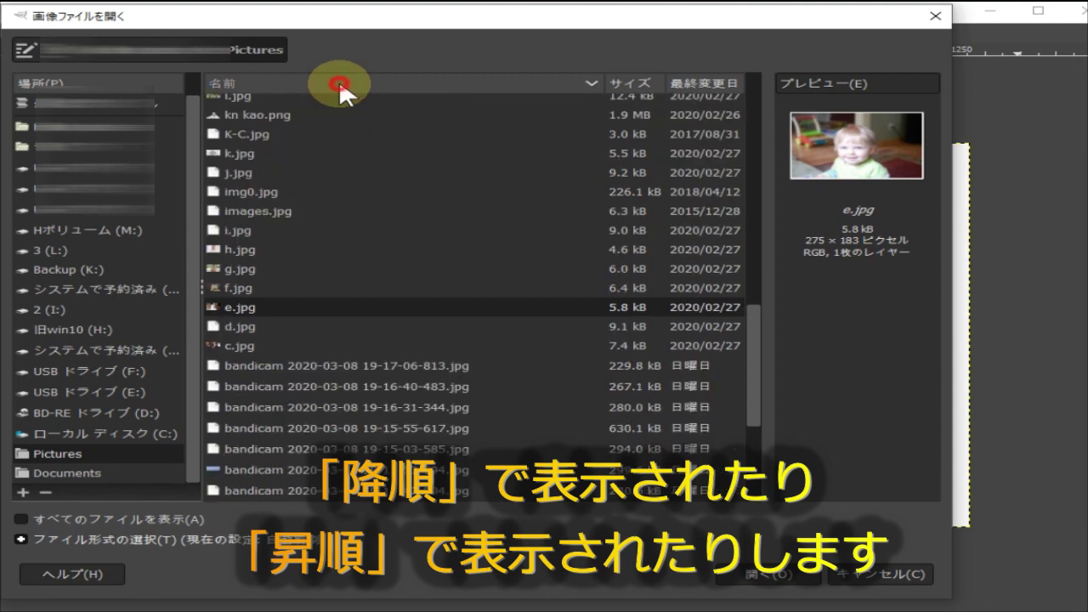
pyautogui.click(339, 79)
pyautogui.click(340, 79)
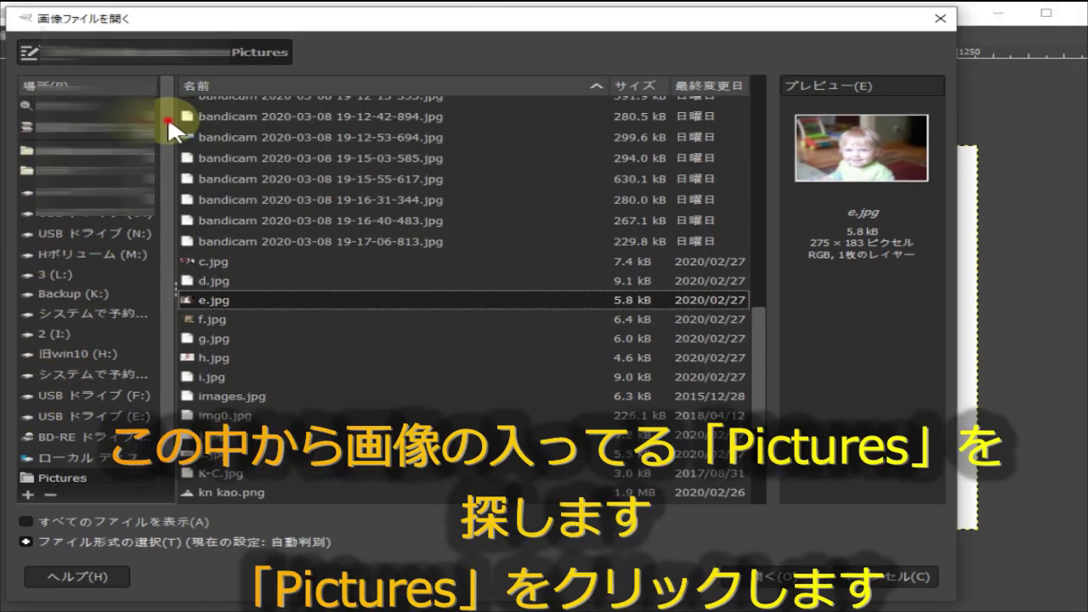
# - Browse the Pictures folder, previewing g.jpg, h.jpg, f.jpg and e.jpg
pyautogui.moveTo(167, 116); pyautogui.dragTo(169, 136)
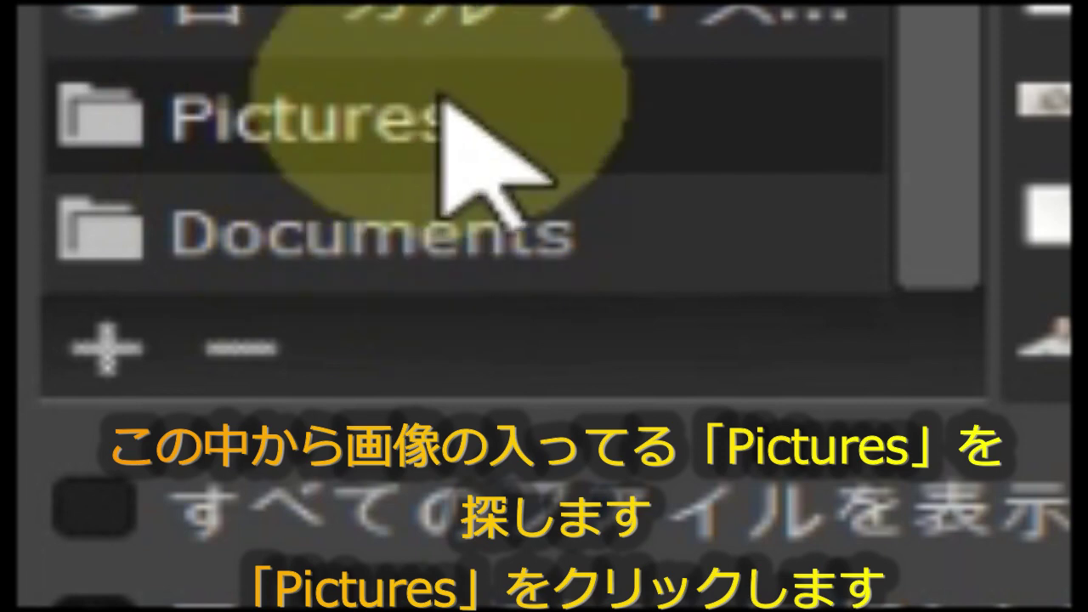
pyautogui.click(441, 106)
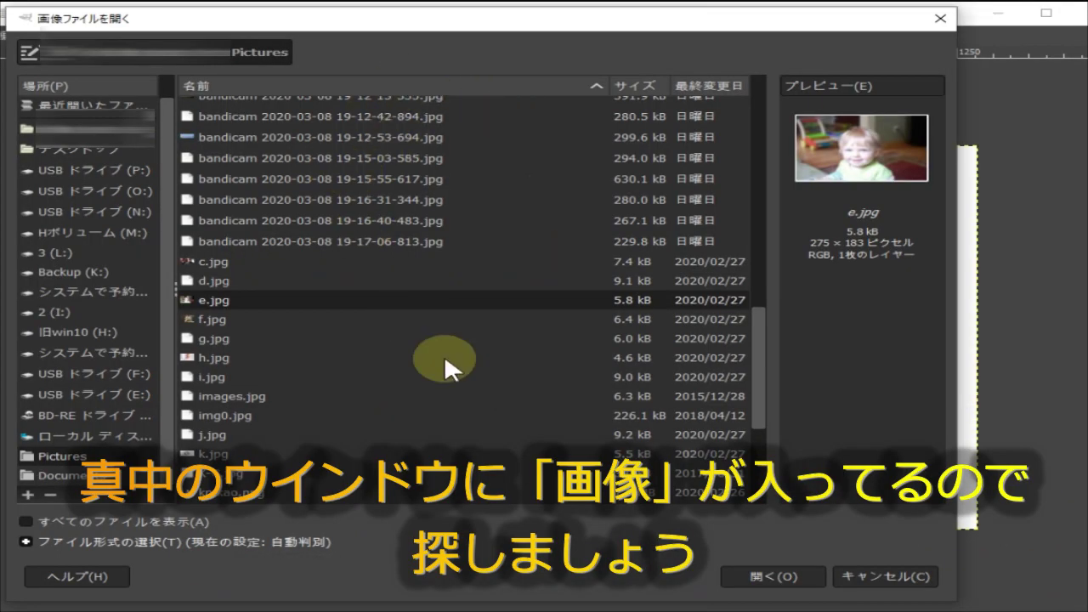
pyautogui.scroll(2, 444, 355)
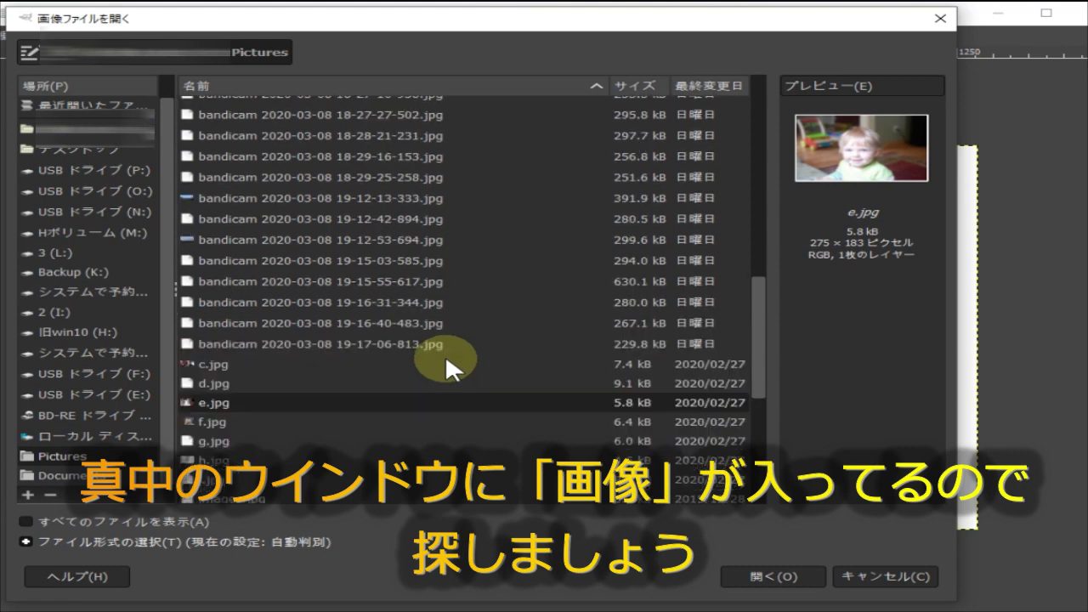
pyautogui.scroll(-2, 446, 354)
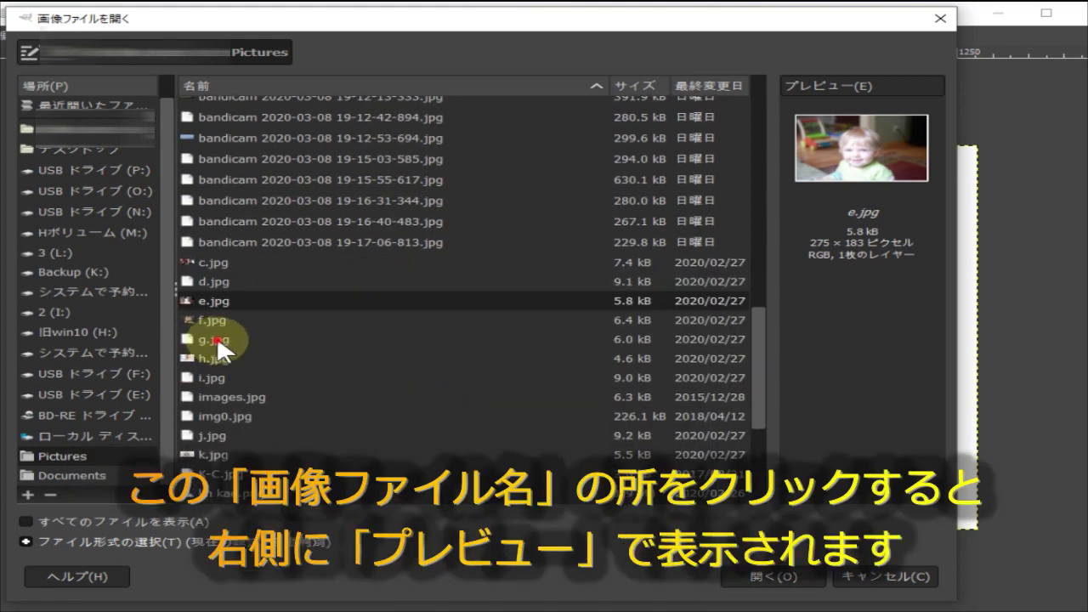
pyautogui.click(219, 340)
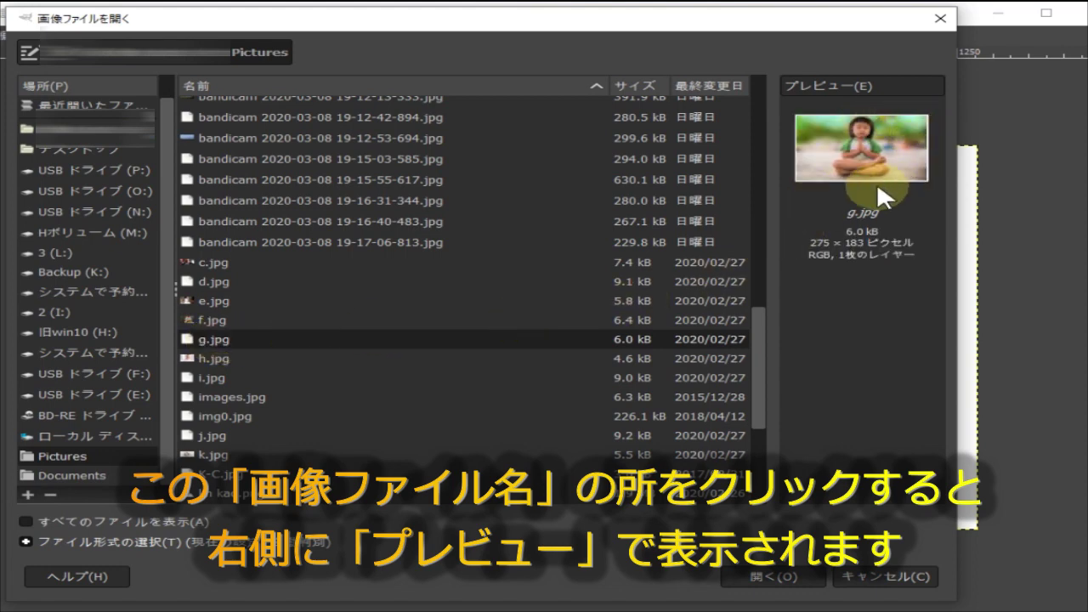
pyautogui.click(217, 357)
pyautogui.click(210, 320)
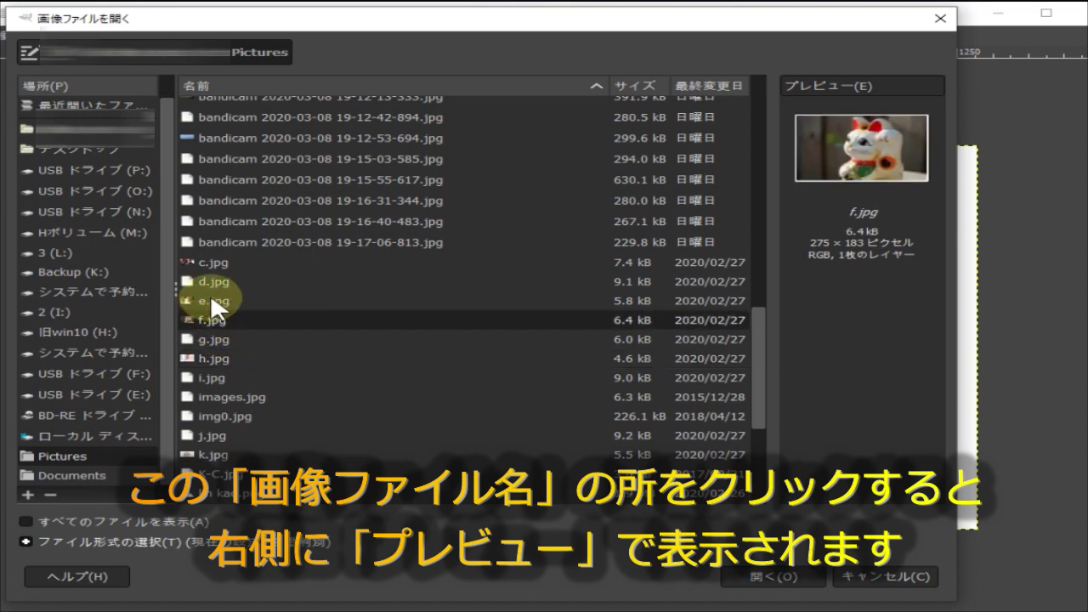
pyautogui.click(210, 299)
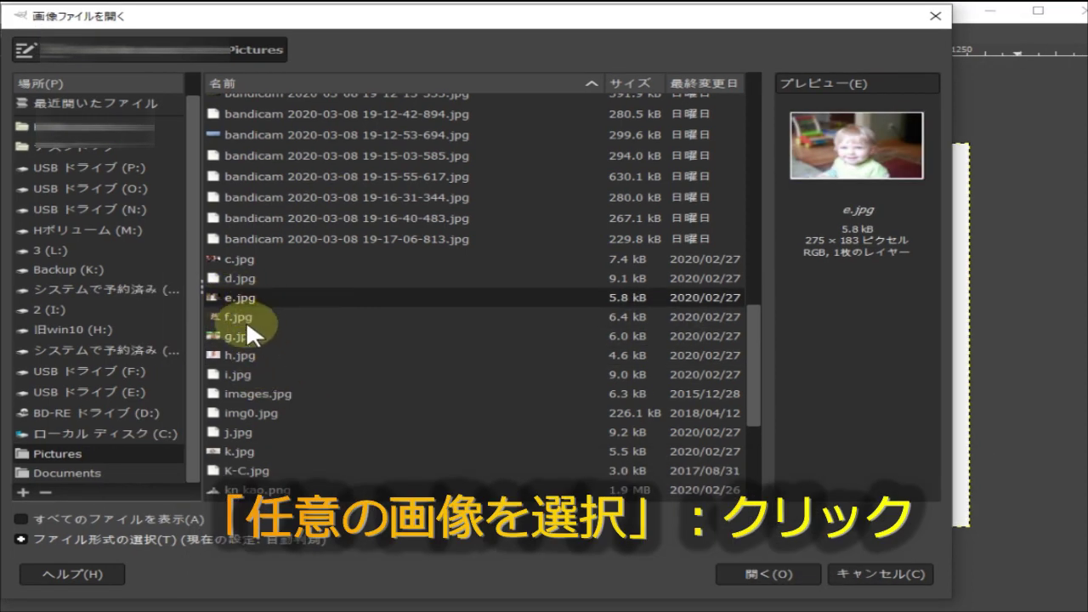
# - Open the mountain-and-bay file 六甲山７.xcf
pyautogui.scroll(-5, 241, 308)
pyautogui.click(300, 419)
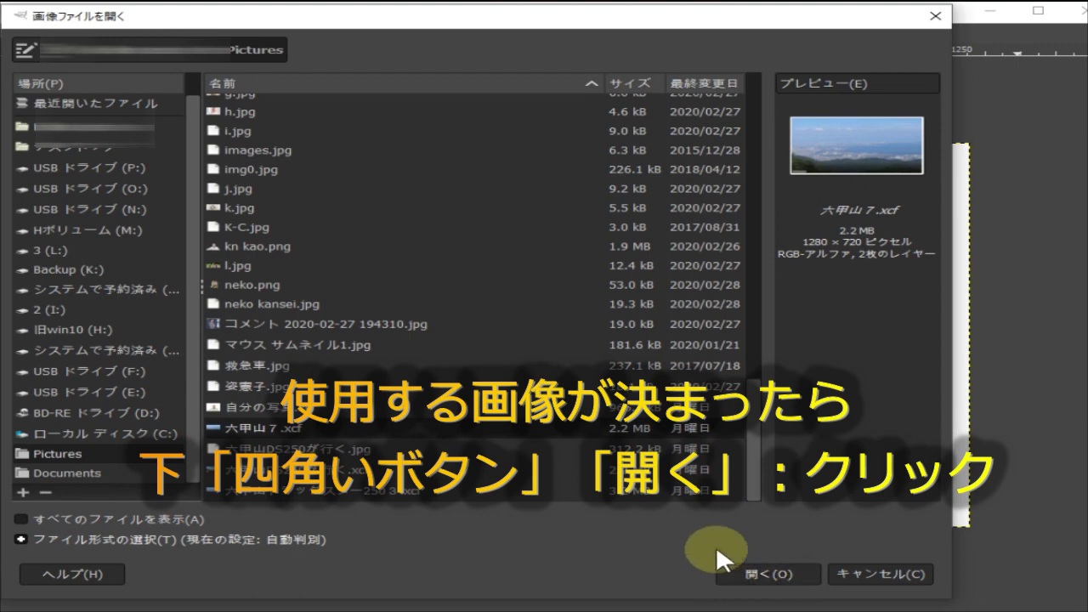
pyautogui.click(769, 578)
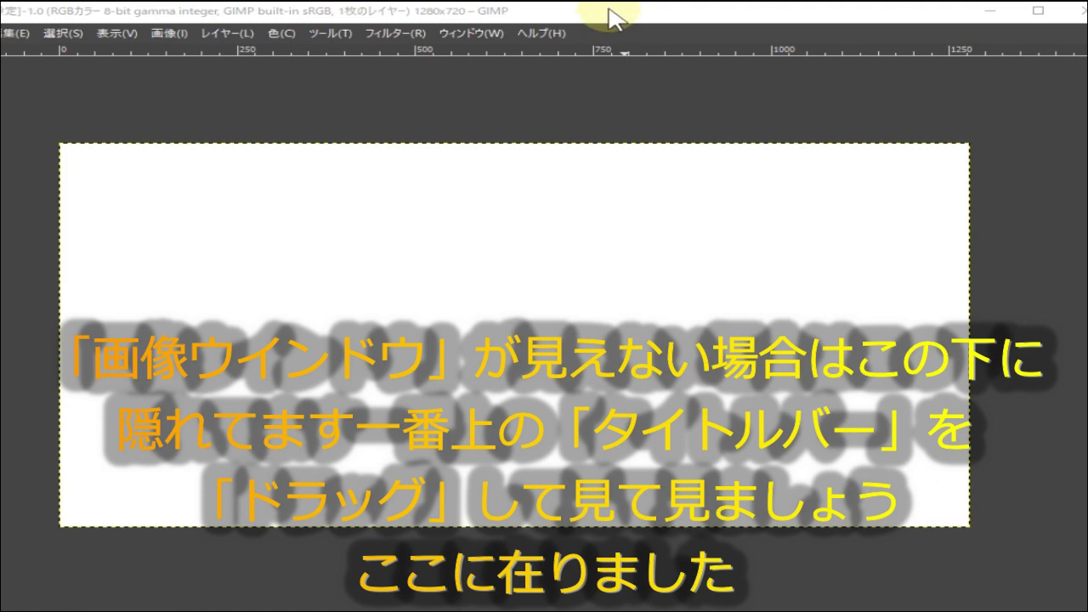
# - Move the blank canvas aside and enlarge the 六甲山７.xcf window to fill the screen
pyautogui.moveTo(608, 12); pyautogui.dragTo(601, 409)
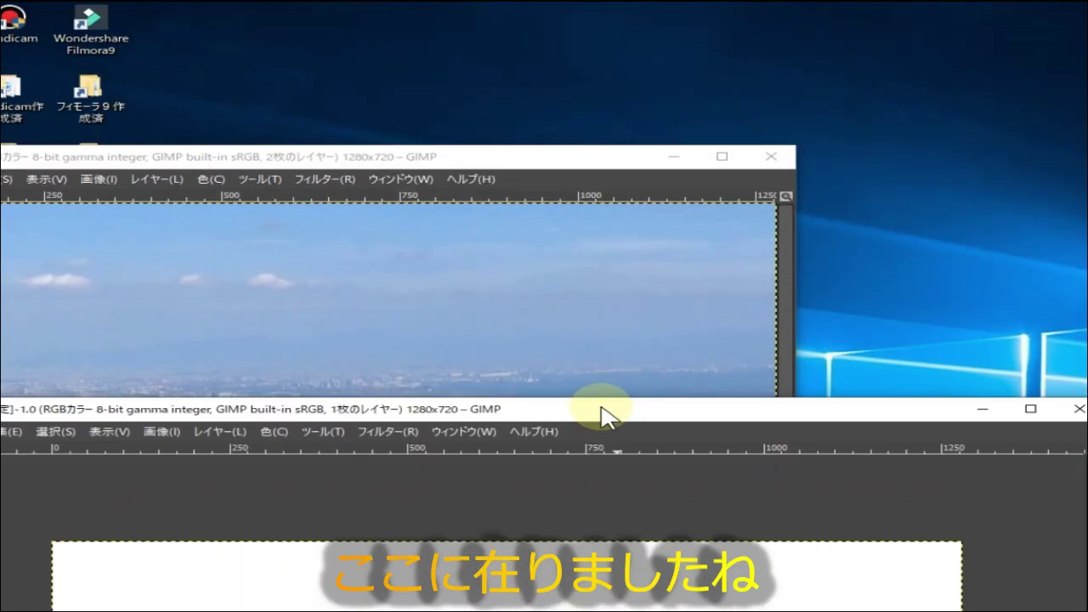
pyautogui.click(528, 160)
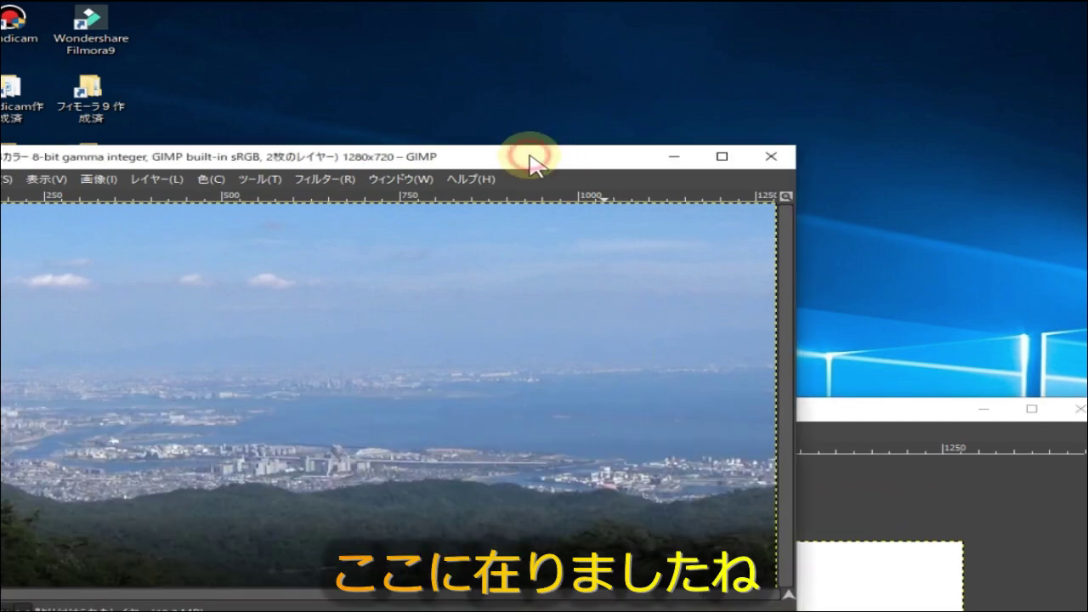
pyautogui.moveTo(529, 160); pyautogui.dragTo(413, 369)
pyautogui.moveTo(721, 409); pyautogui.dragTo(727, 47)
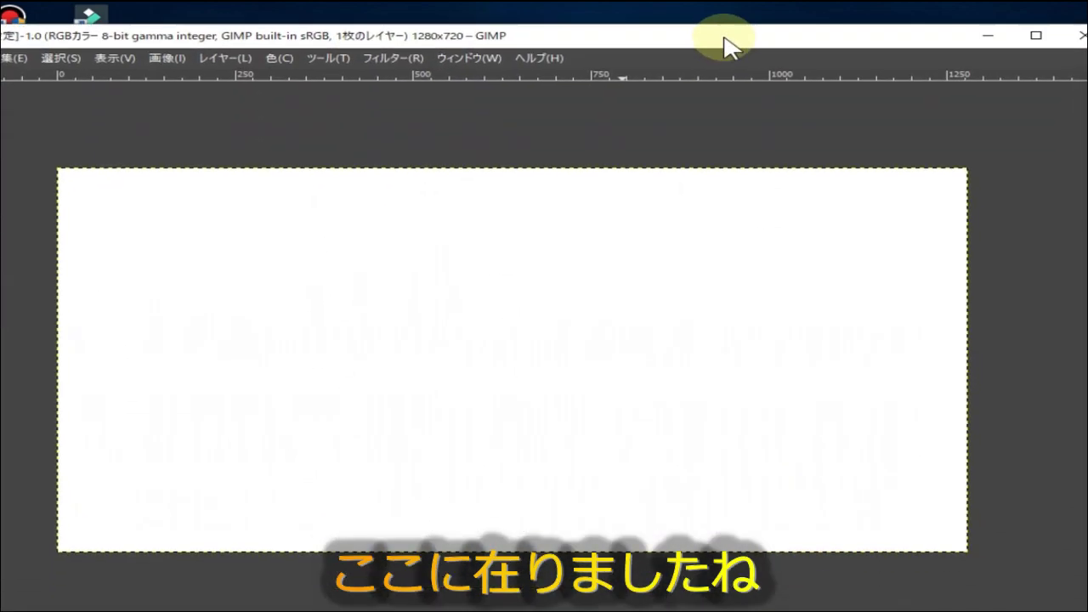
pyautogui.moveTo(660, 417); pyautogui.dragTo(632, 24)
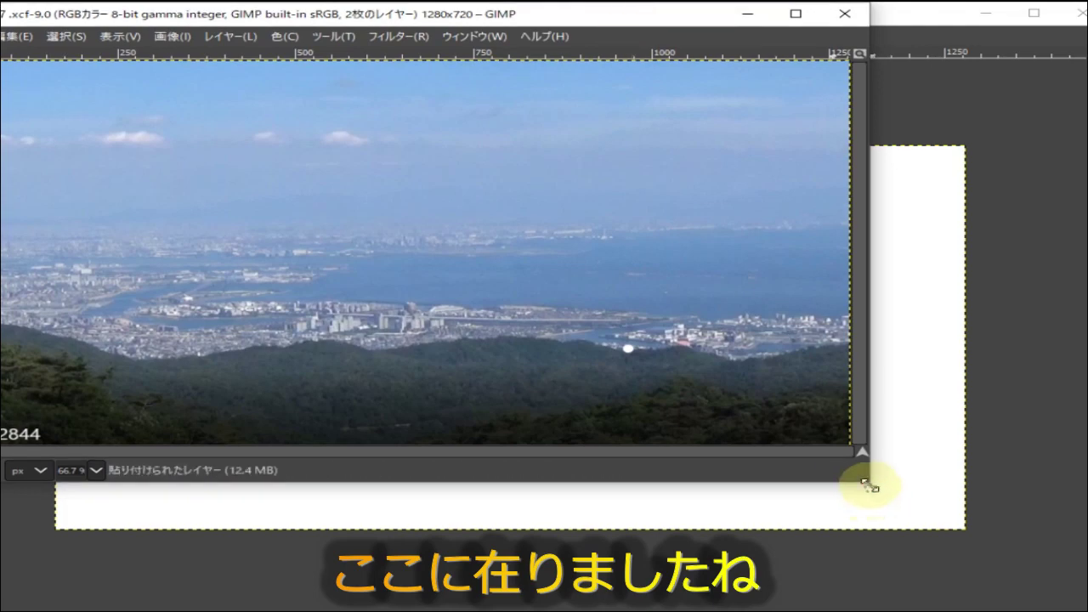
pyautogui.moveTo(867, 484)
pyautogui.mouseDown()
pyautogui.moveTo(962, 563)
pyautogui.moveTo(1084, 605)
pyautogui.mouseUp()
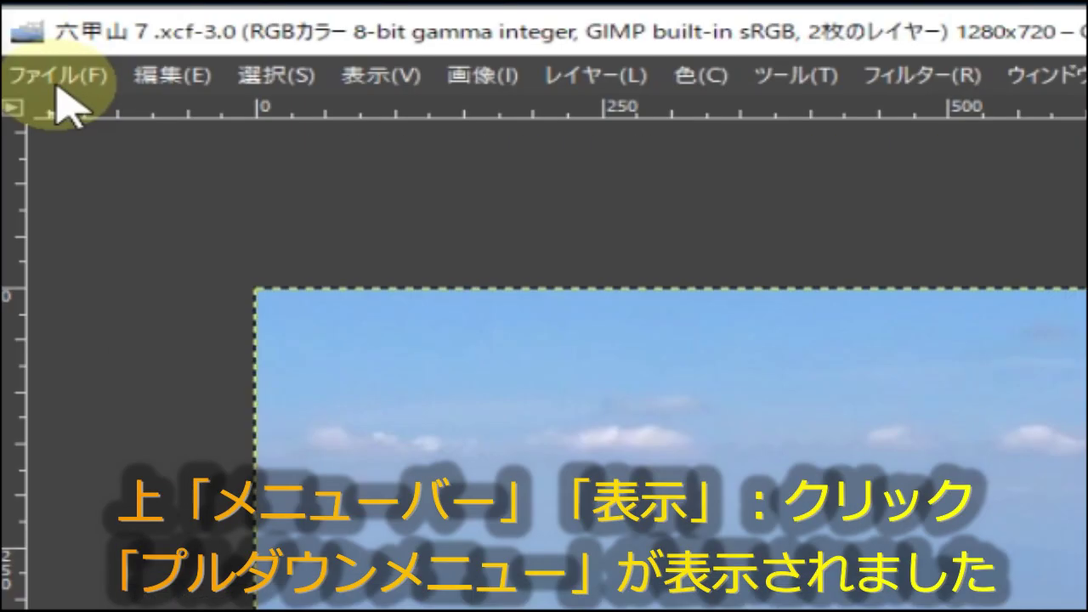
# - Zoom the 六甲山7.xcf mountain photo so it fits entirely inside its window
pyautogui.click(365, 76)
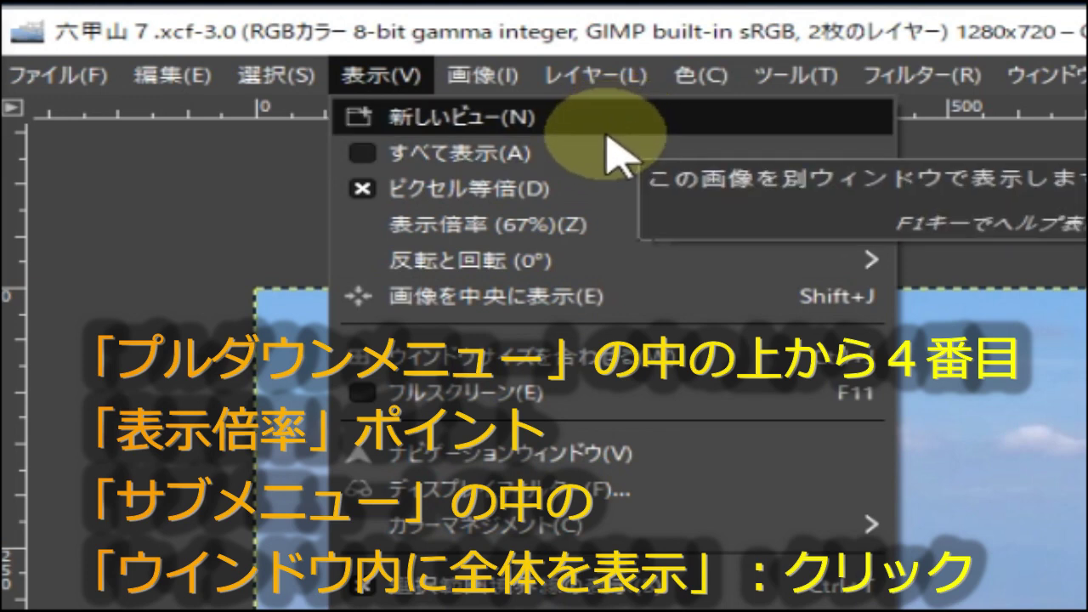
pyautogui.moveTo(408, 186)
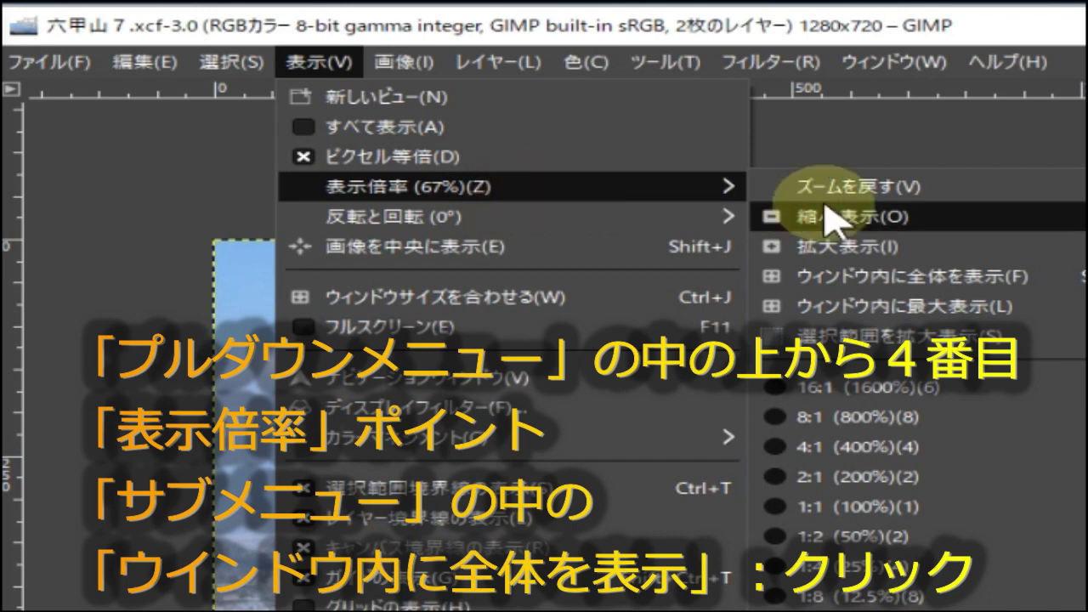
pyautogui.click(1054, 277)
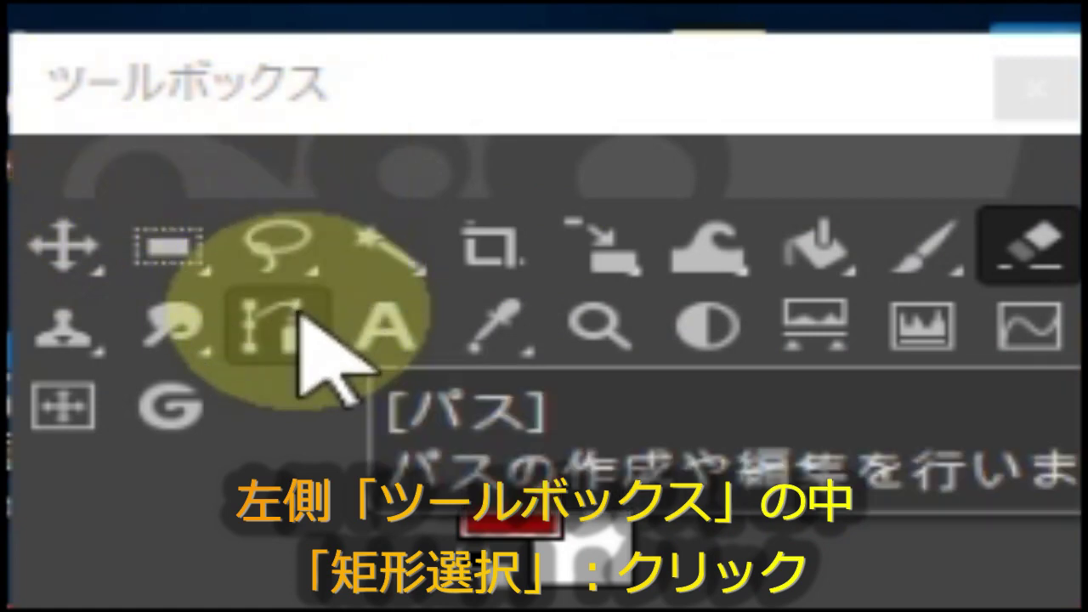
# - Draw a 1249 × 720 px rectangular selection over the photo, leaving out the narrow left strip
pyautogui.click(158, 248)
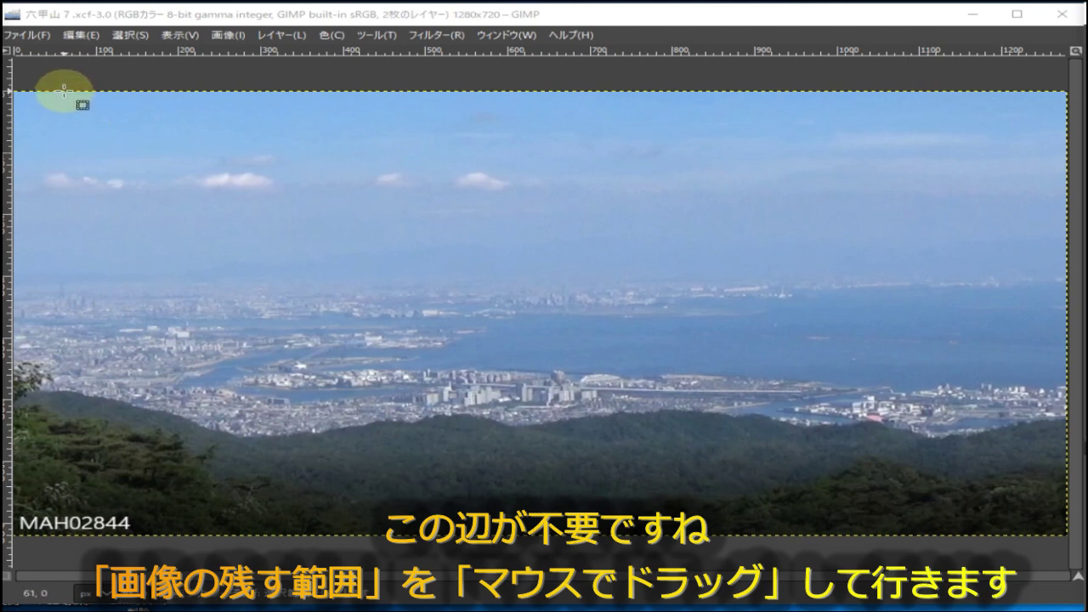
pyautogui.moveTo(64, 89)
pyautogui.mouseDown()
pyautogui.moveTo(46, 416)
pyautogui.moveTo(177, 498)
pyautogui.moveTo(360, 553)
pyautogui.moveTo(672, 571)
pyautogui.moveTo(973, 553)
pyautogui.moveTo(1064, 530)
pyautogui.moveTo(1068, 515)
pyautogui.moveTo(1069, 530)
pyautogui.mouseUp()
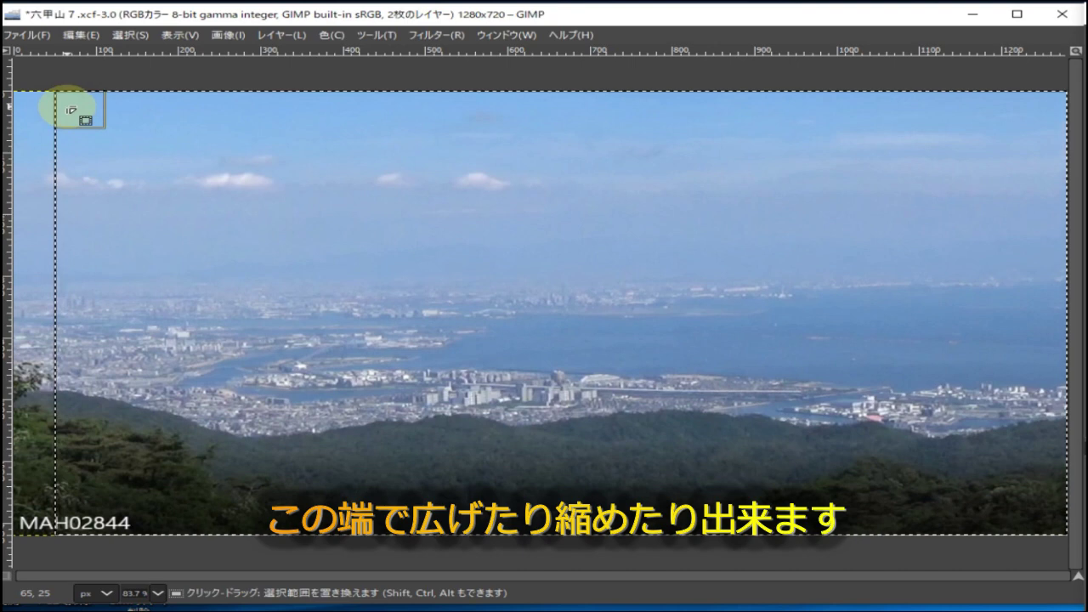
pyautogui.moveTo(70, 110); pyautogui.dragTo(91, 124)
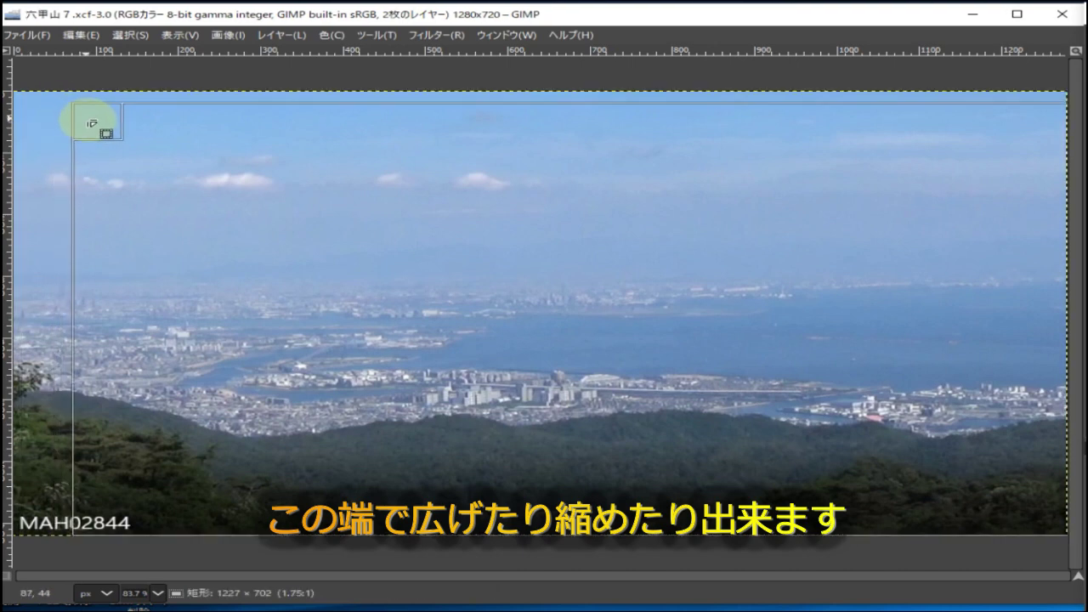
pyautogui.moveTo(91, 124)
pyautogui.mouseDown()
pyautogui.moveTo(158, 133)
pyautogui.moveTo(70, 109)
pyautogui.mouseUp()
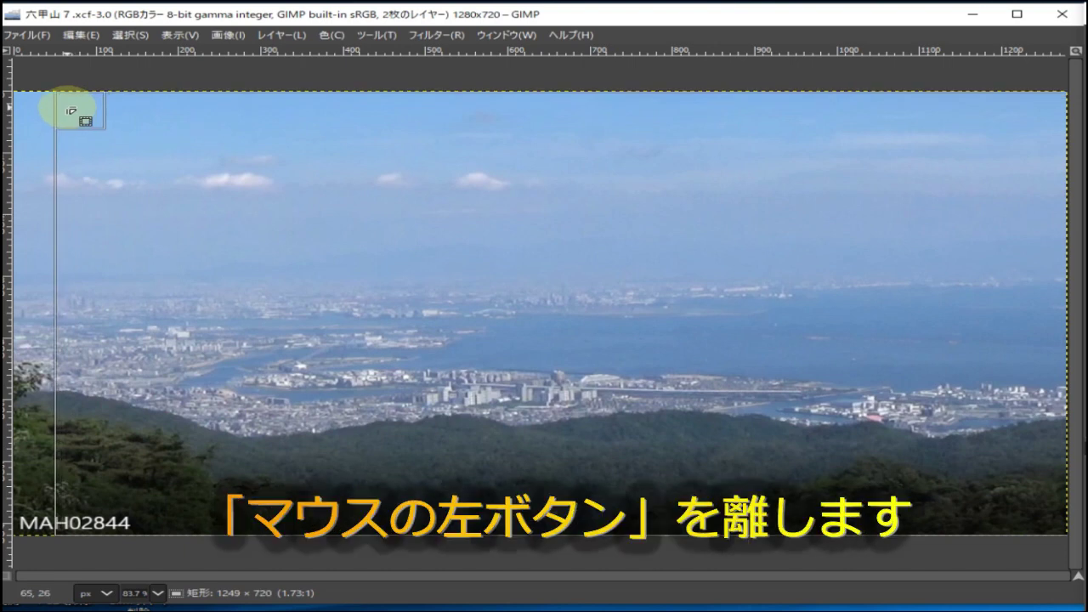
pyautogui.moveTo(71, 110); pyautogui.dragTo(70, 109)
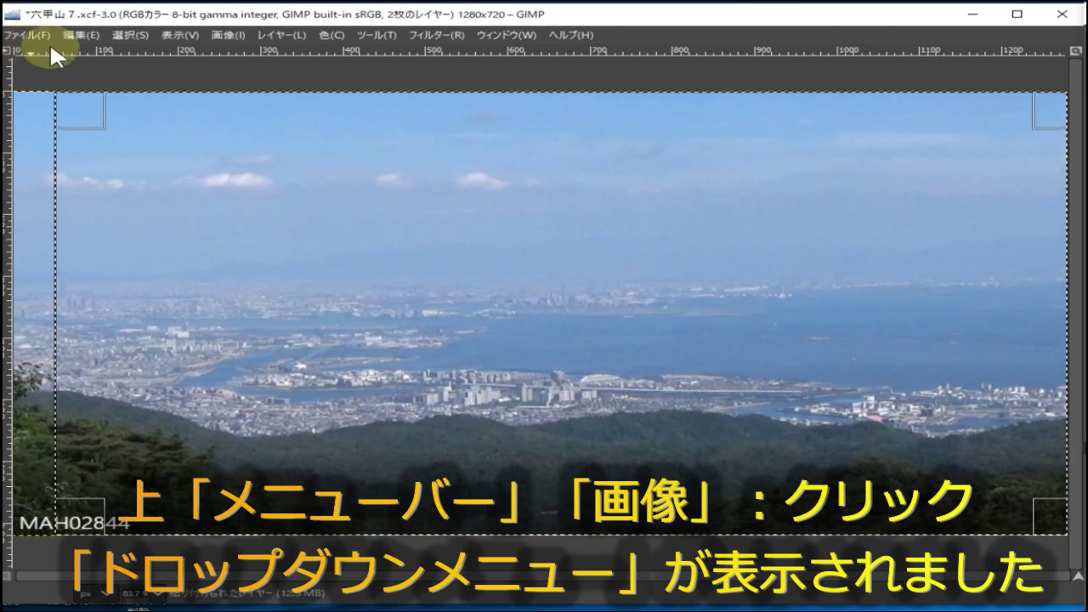
# - Crop the photo to the selection, fitting it to the window, until it measures 1230 × 719 px
pyautogui.click(219, 36)
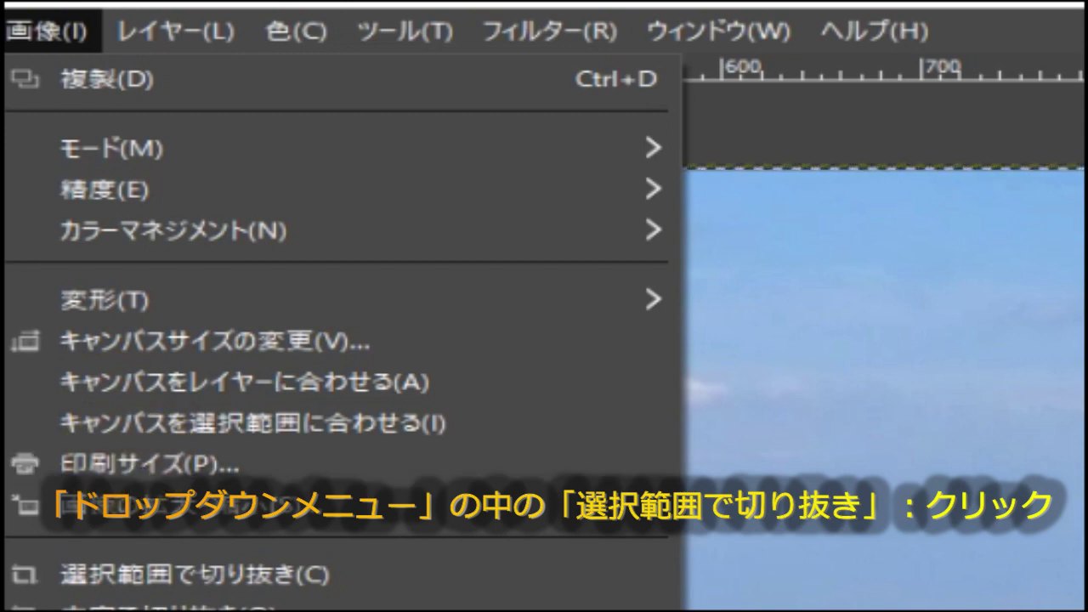
pyautogui.click(375, 575)
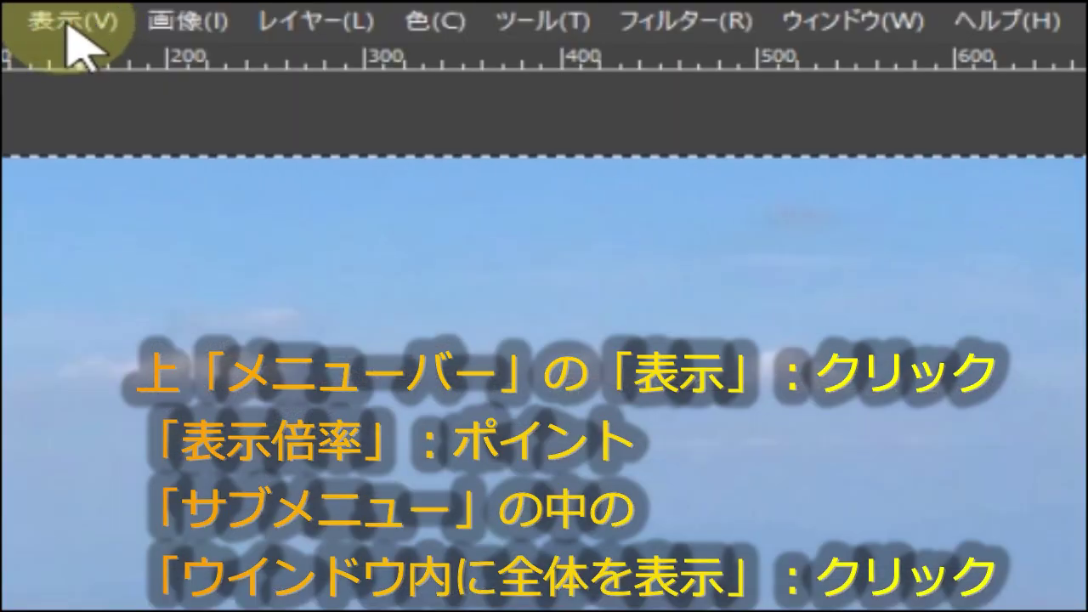
pyautogui.click(75, 24)
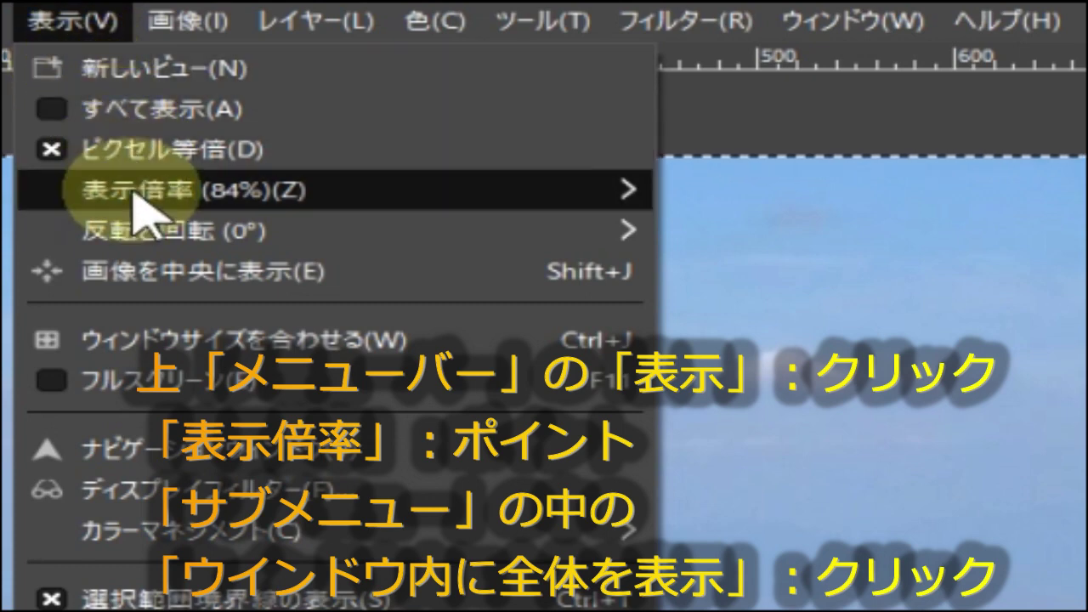
pyautogui.moveTo(195, 189)
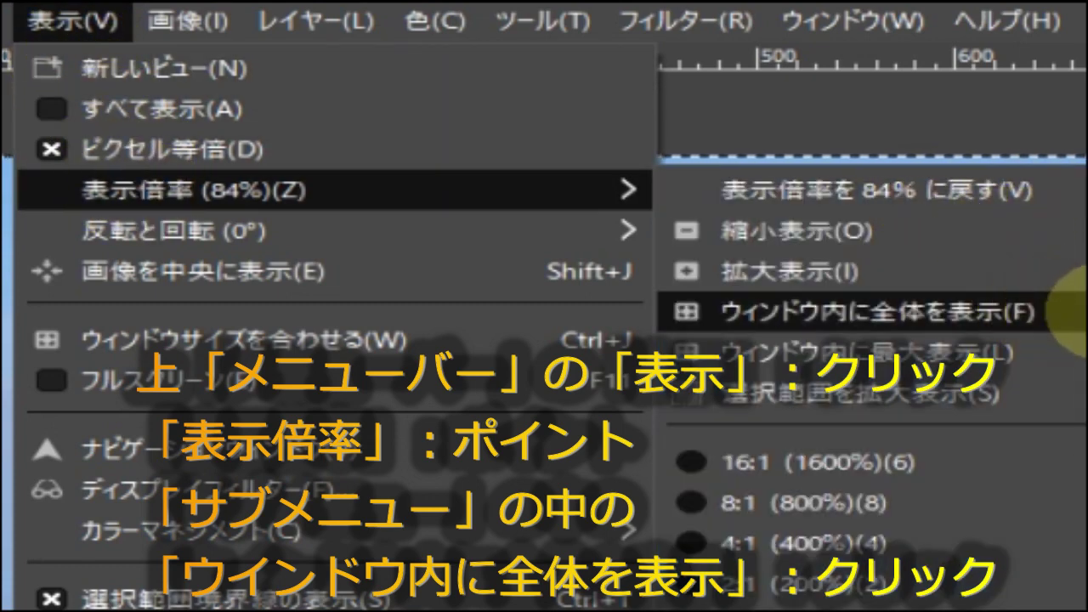
pyautogui.click(1058, 302)
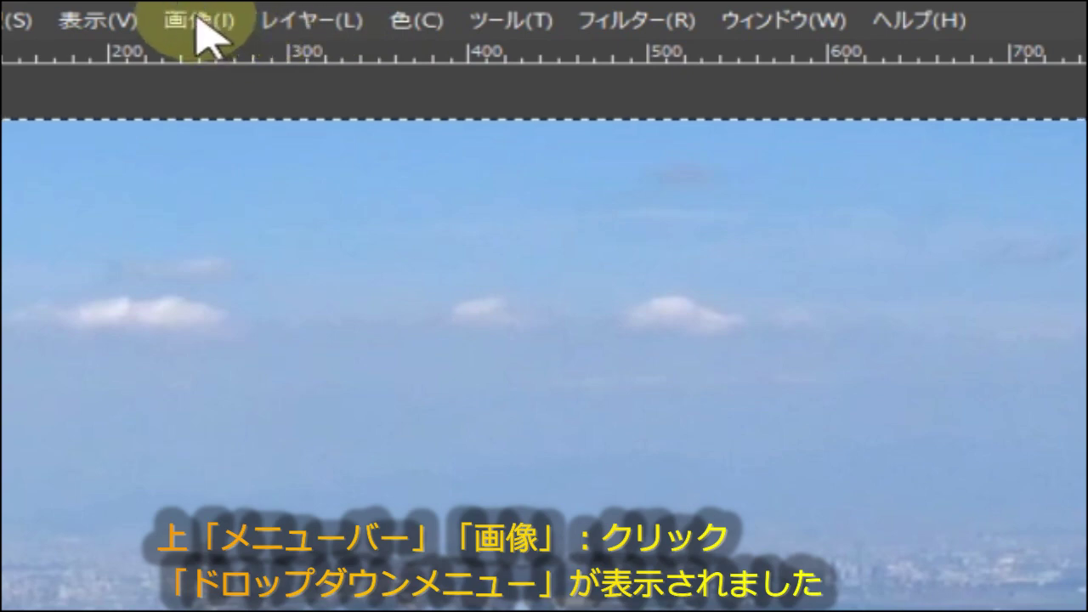
pyautogui.click(204, 27)
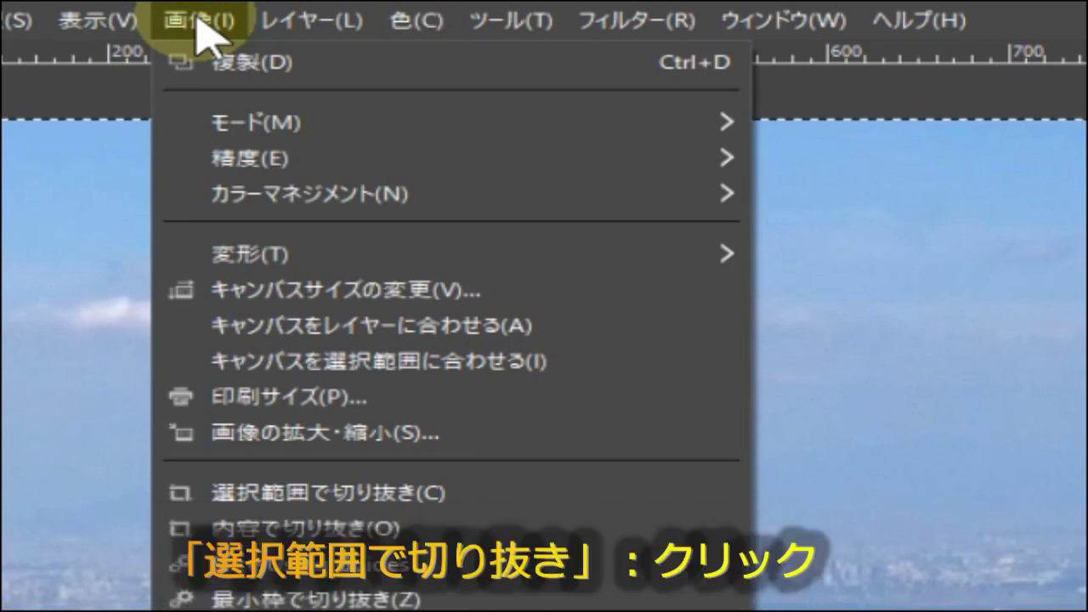
pyautogui.click(530, 491)
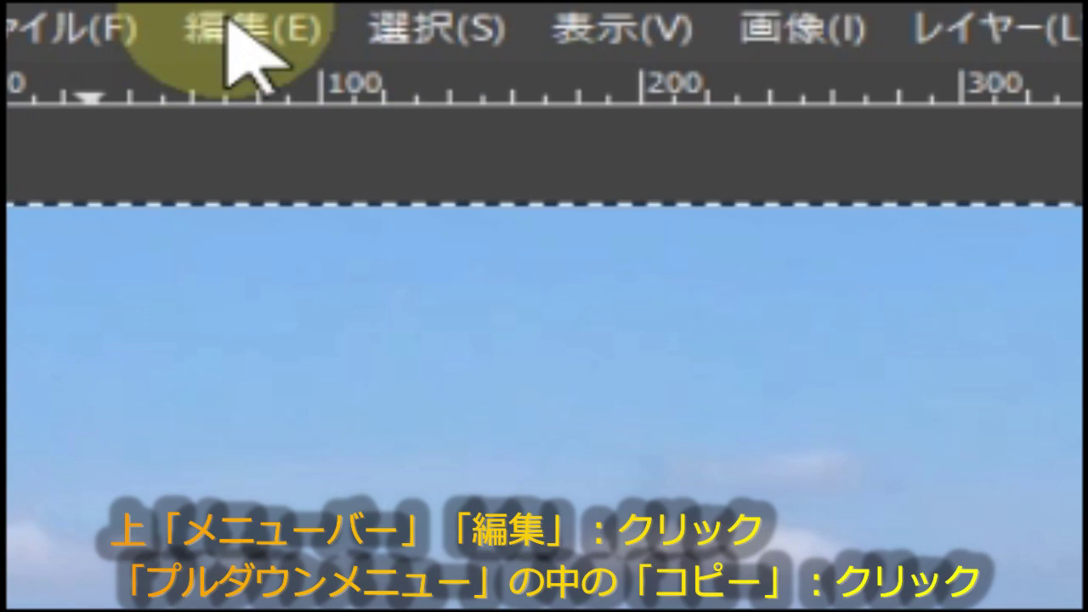
# - Copy the cropped mountain photo and paste it onto the blank 1280 × 720 white canvas
pyautogui.click(229, 30)
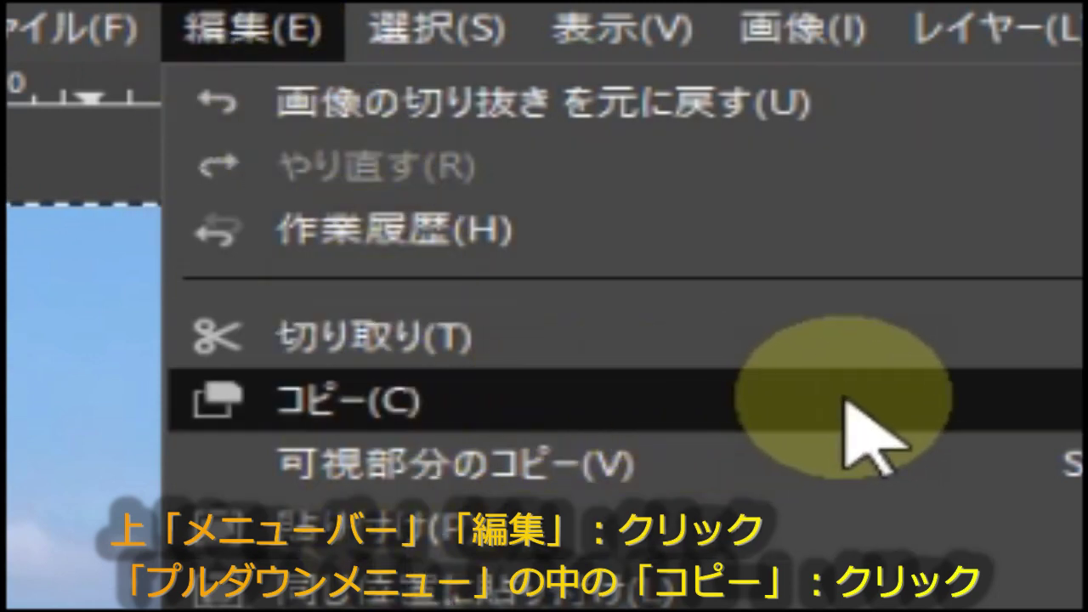
pyautogui.click(845, 398)
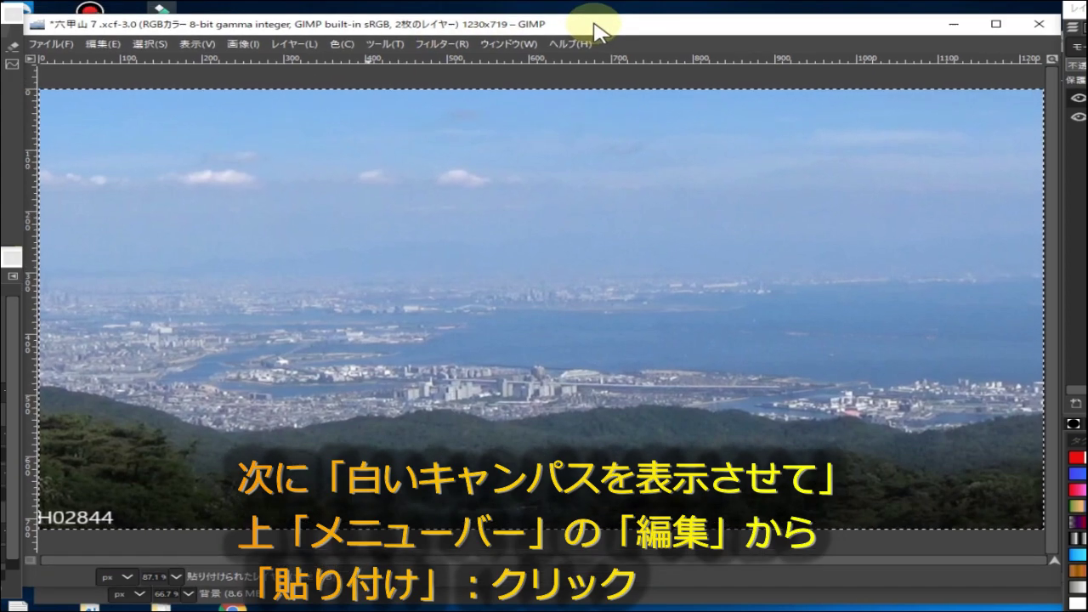
pyautogui.moveTo(595, 30); pyautogui.dragTo(600, 85)
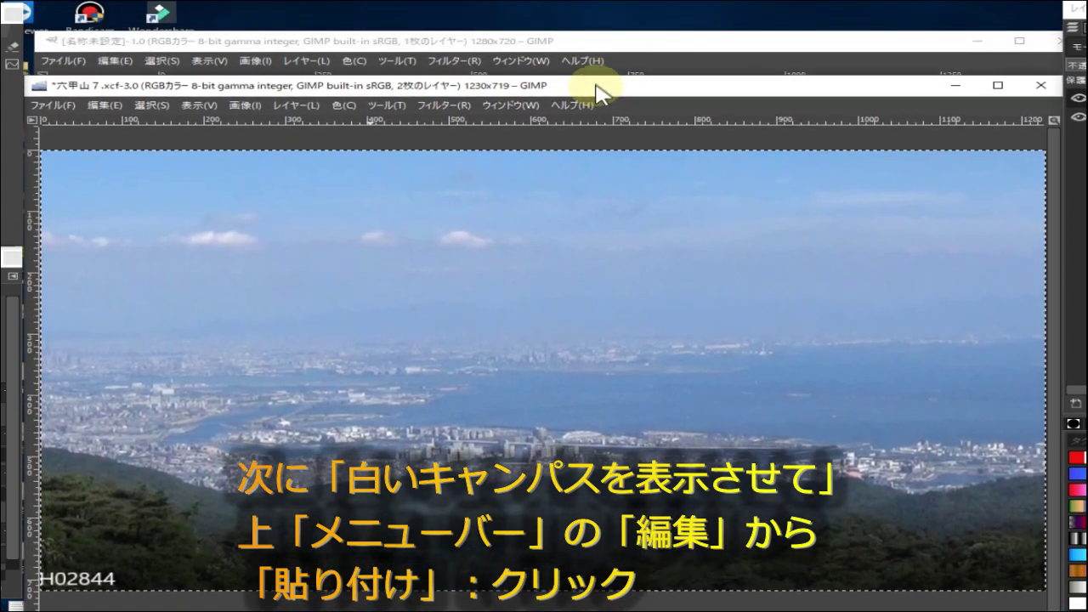
pyautogui.click(599, 48)
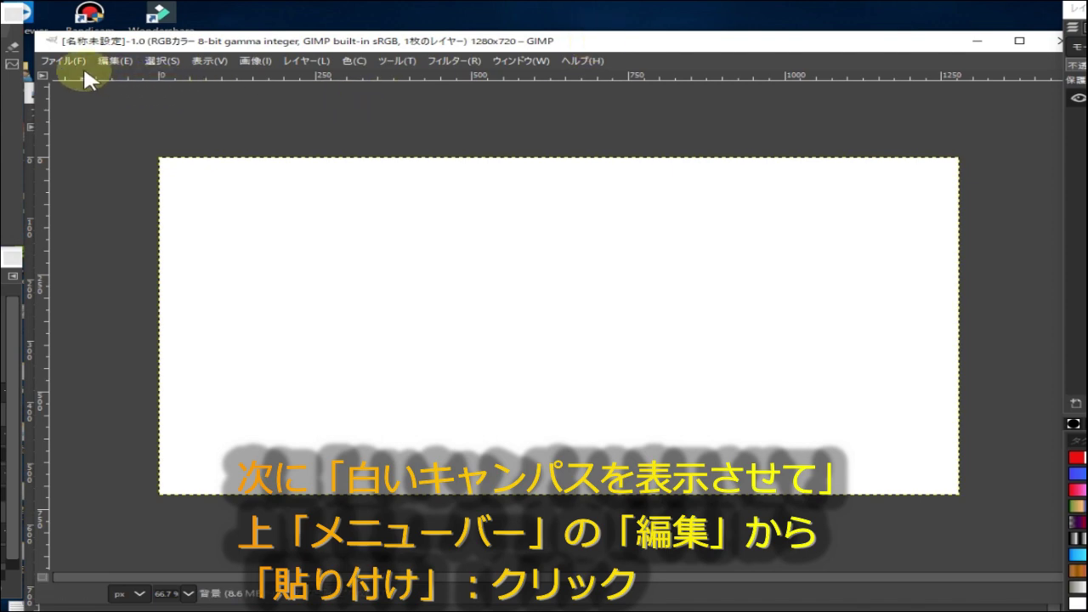
pyautogui.click(115, 61)
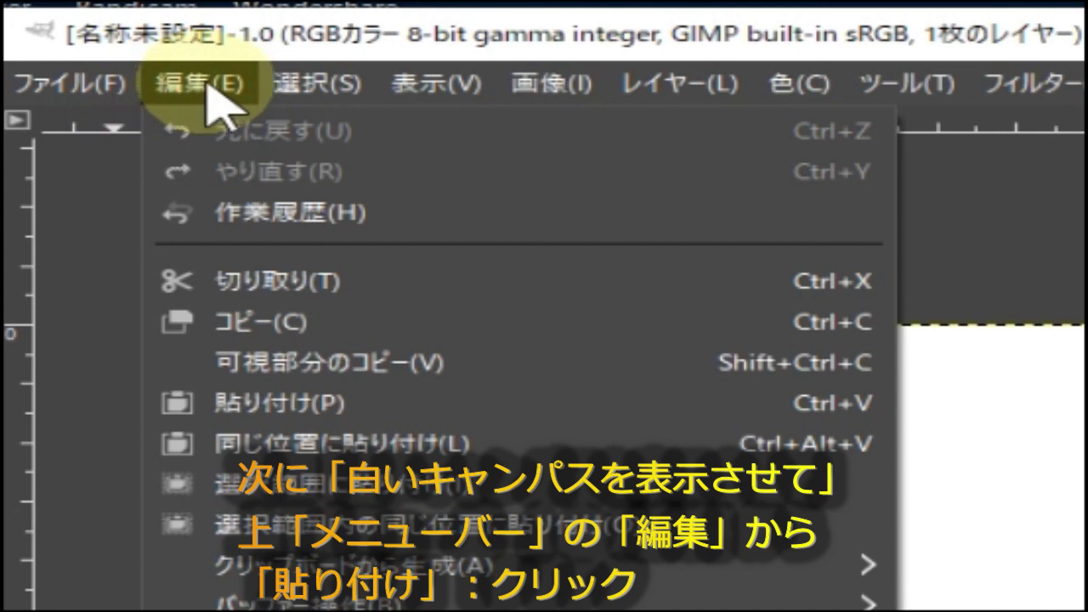
pyautogui.click(644, 417)
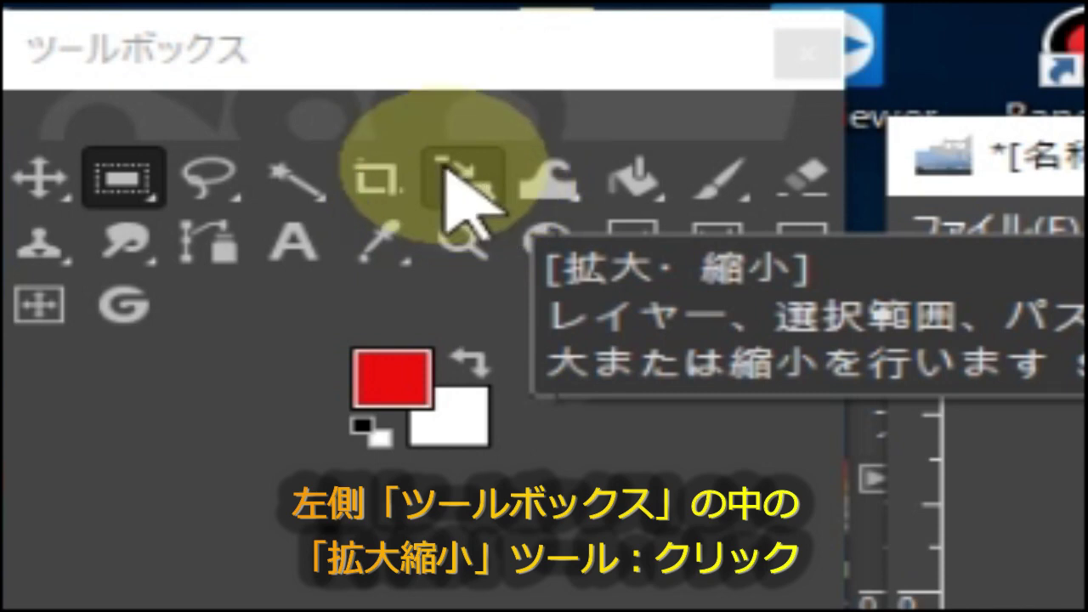
# - Stretch the pasted photo's corner, right and top handles to about 1278 × 719 px
pyautogui.click(453, 199)
pyautogui.click(213, 183)
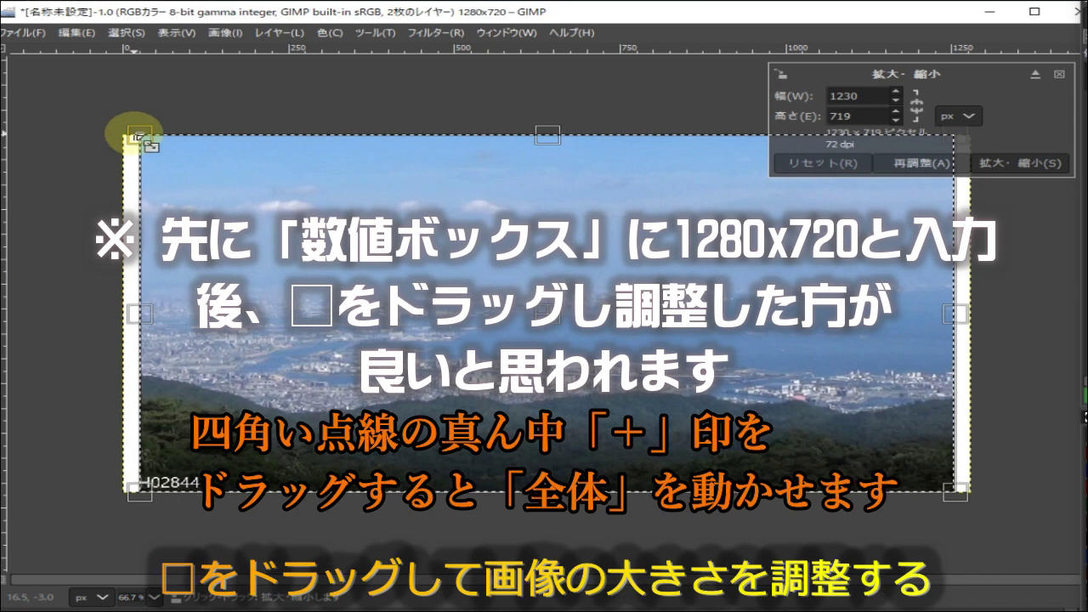
pyautogui.moveTo(135, 136); pyautogui.dragTo(121, 138)
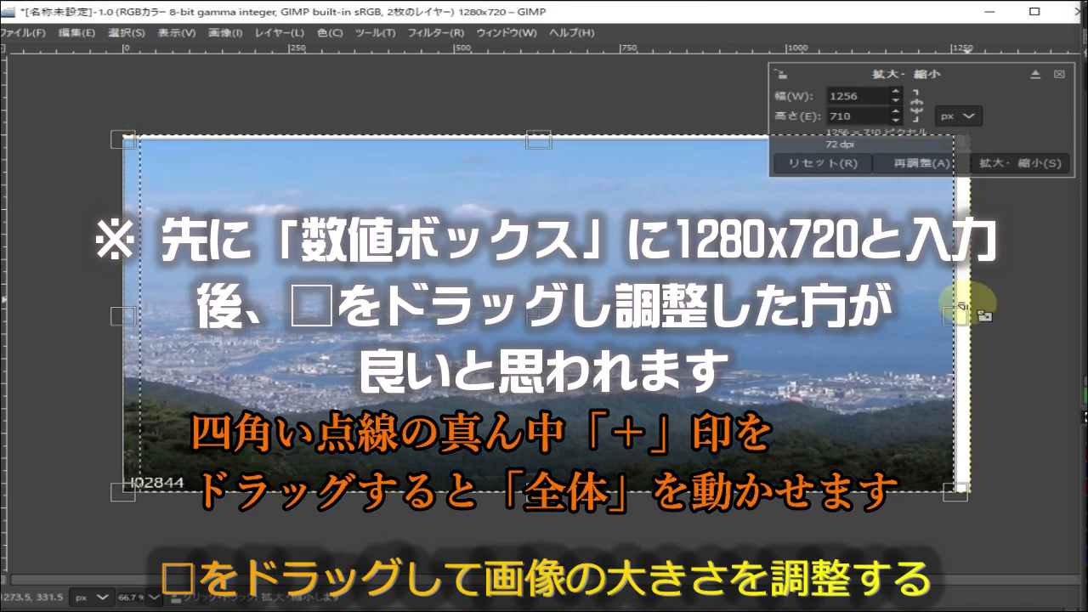
pyautogui.moveTo(963, 316); pyautogui.dragTo(978, 320)
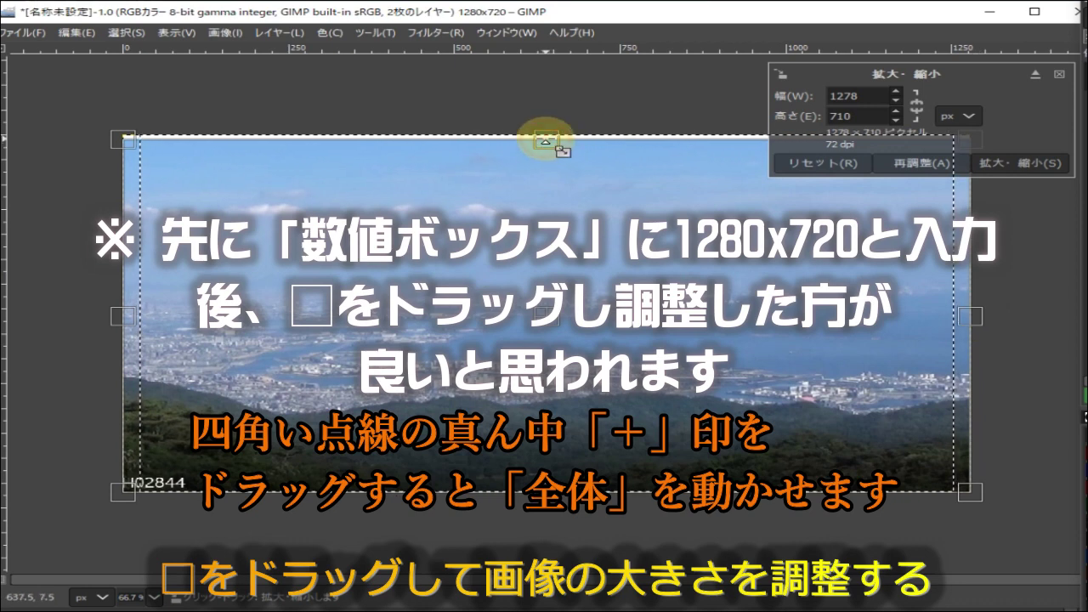
pyautogui.moveTo(545, 139); pyautogui.dragTo(544, 133)
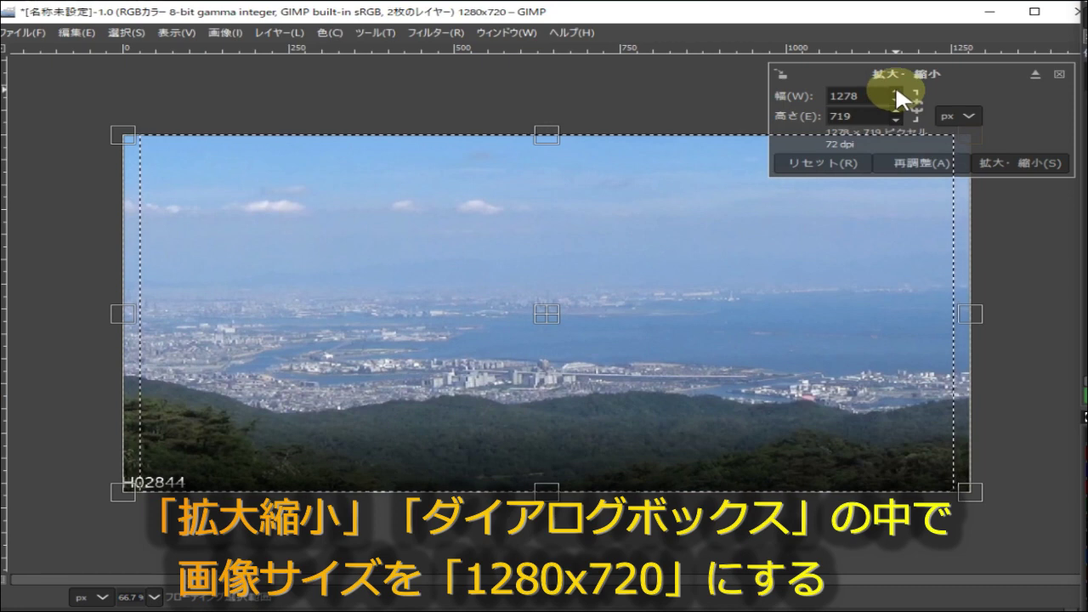
# - Scale the pasted photo to exactly 1280 × 720 px with the size chain unlinked
pyautogui.click(896, 90)
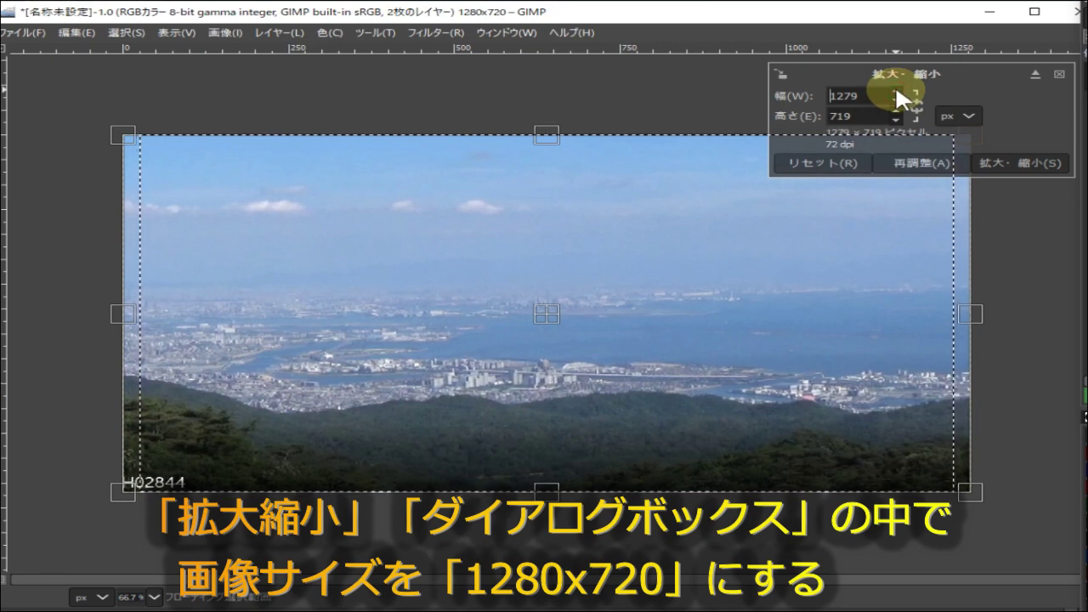
pyautogui.click(895, 85)
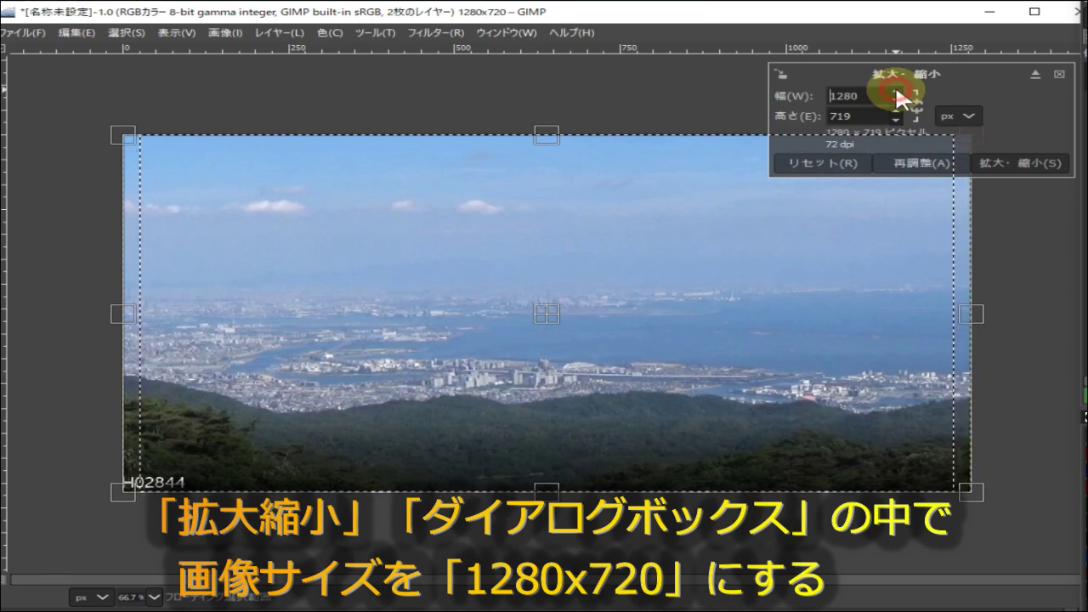
pyautogui.click(859, 114)
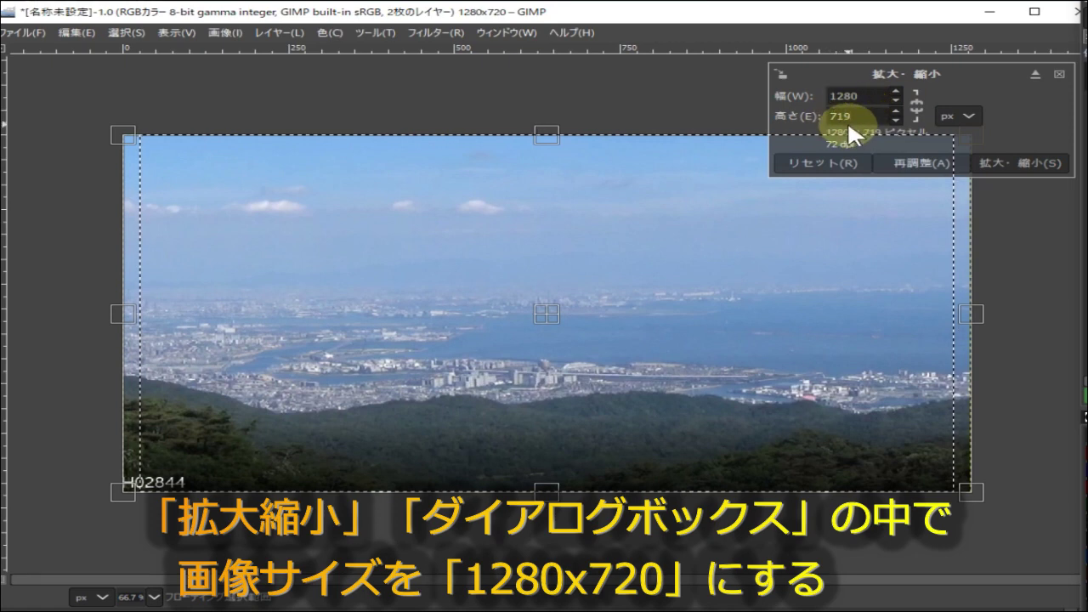
pyautogui.click(896, 111)
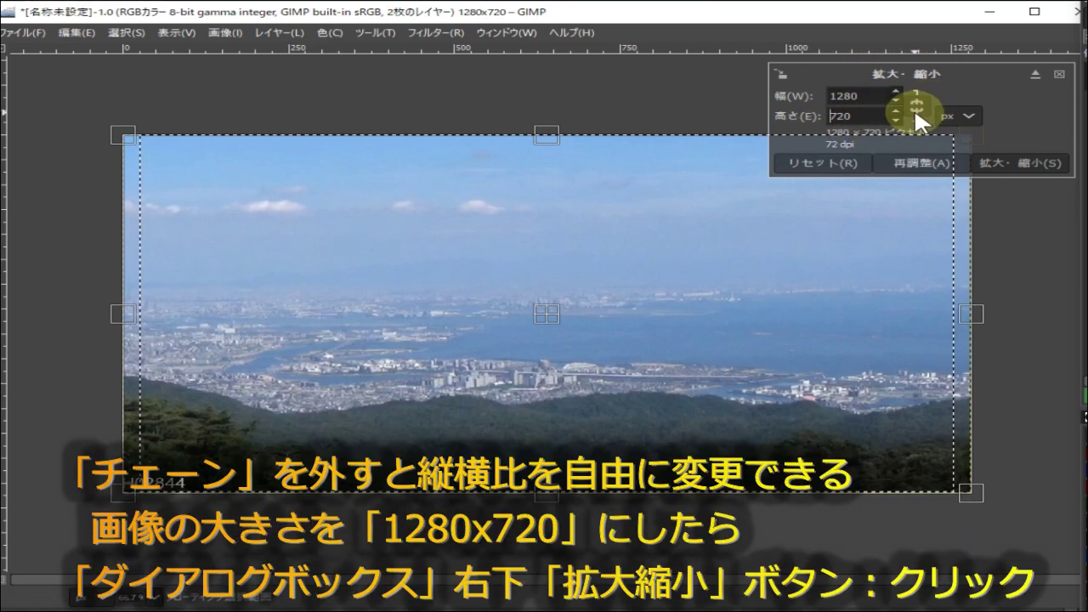
pyautogui.click(914, 107)
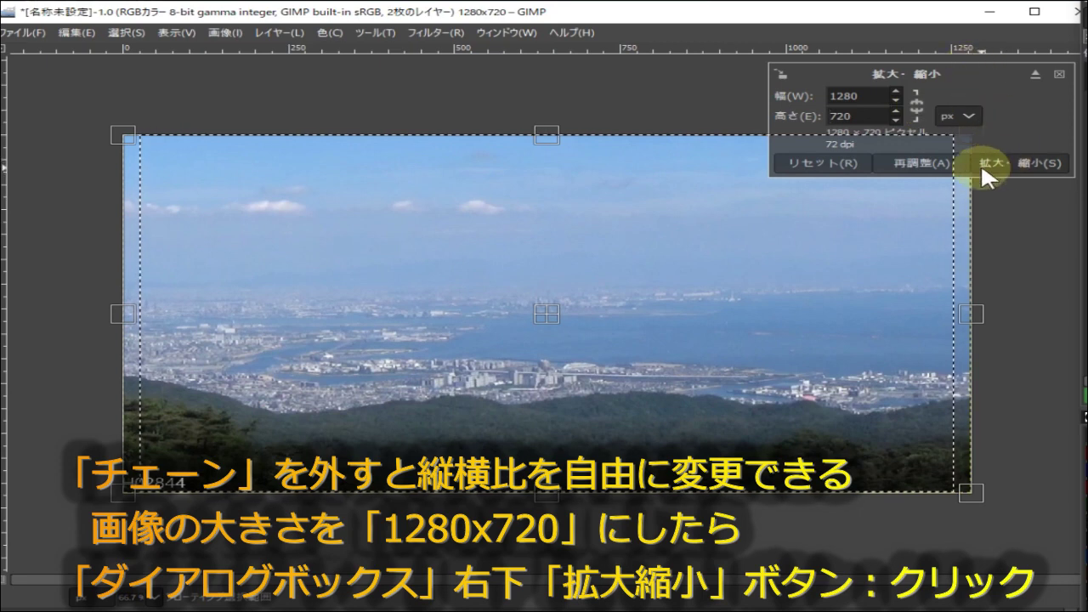
pyautogui.click(1025, 166)
# - Convert the floating pasted photo into a normal Pasted Layer above the white Background
pyautogui.hotkey('ctrl', 'v')
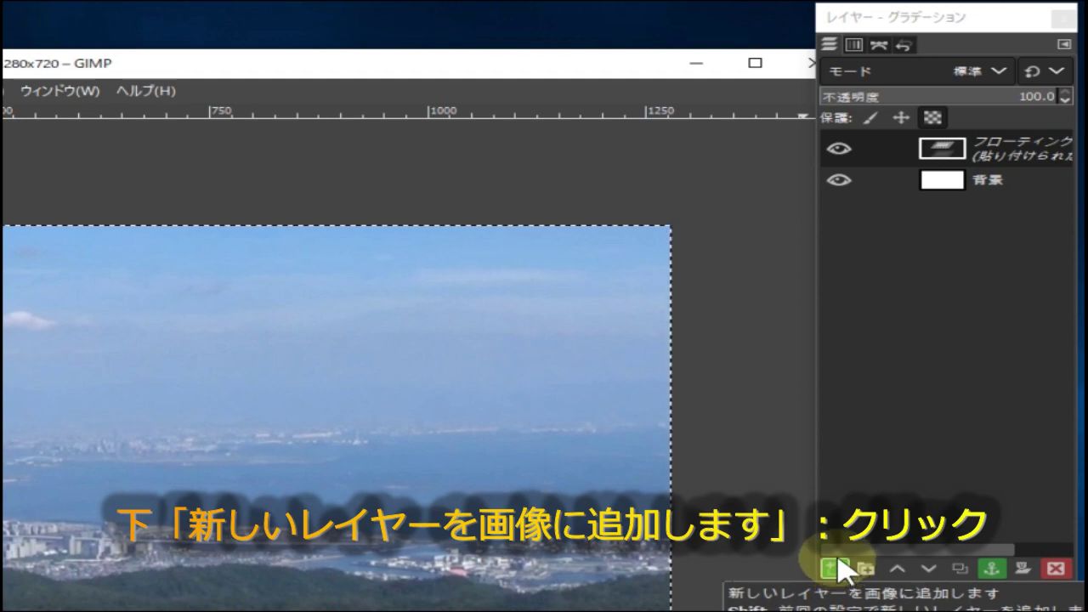
pyautogui.click(840, 570)
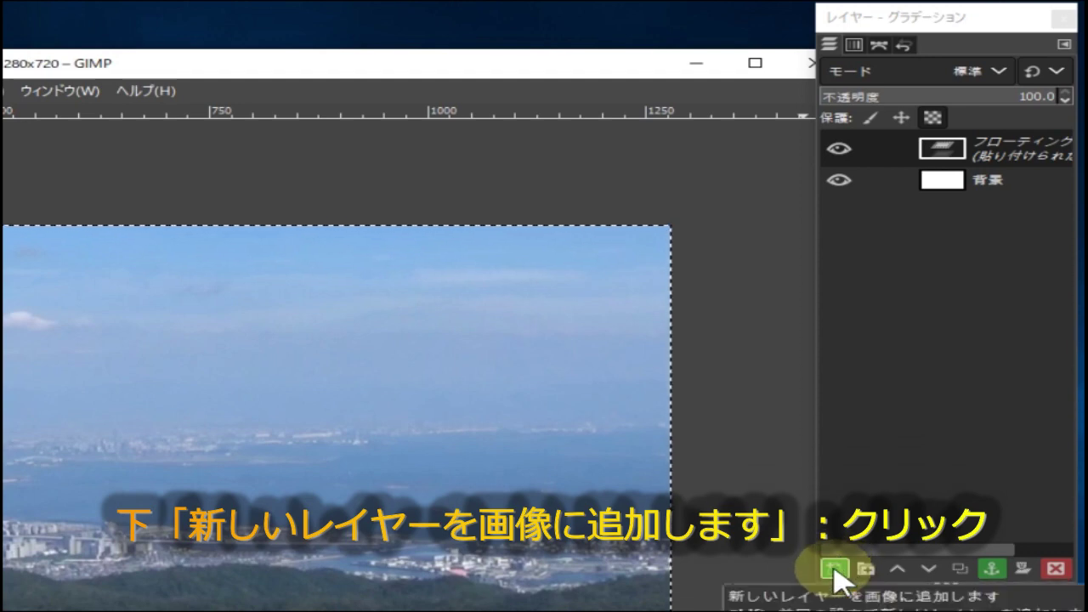
pyautogui.click(836, 571)
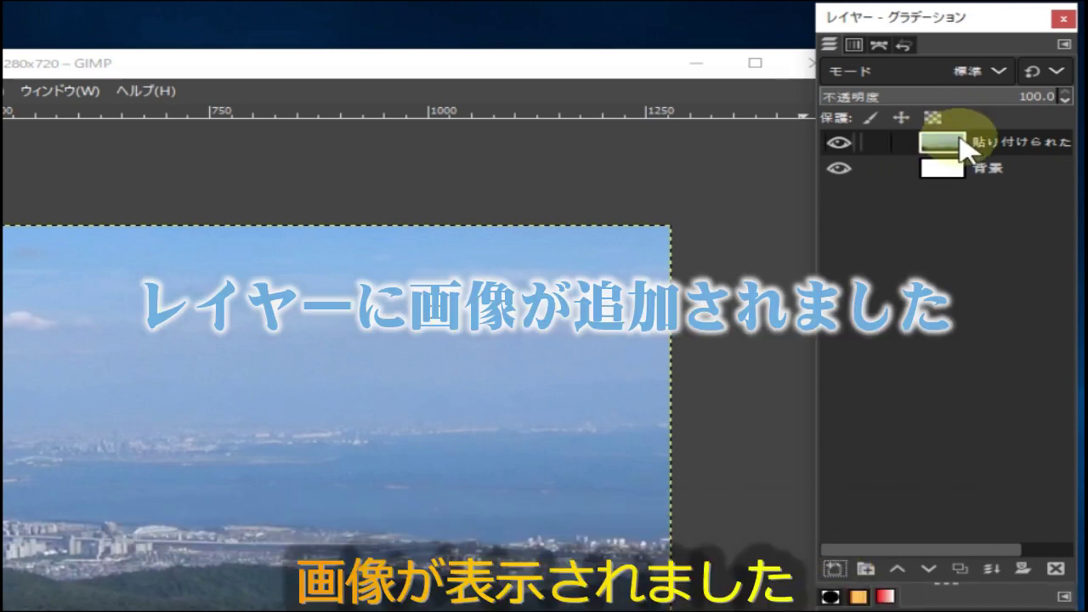
pyautogui.moveTo(963, 144); pyautogui.dragTo(939, 155)
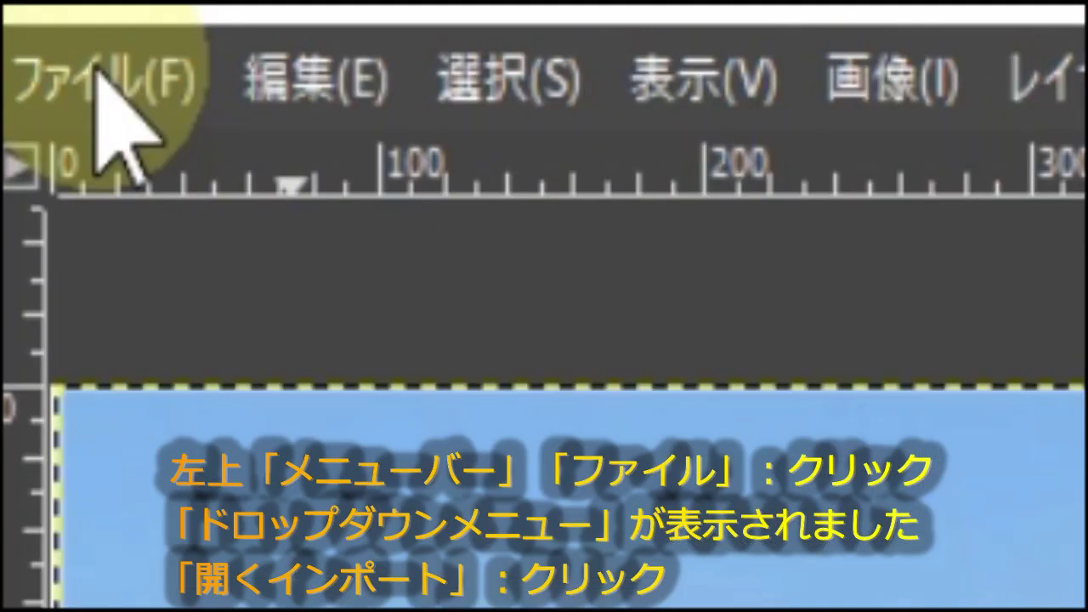
# - Open the child photo e.jpg from the Pictures folder as its own image
pyautogui.click(95, 64)
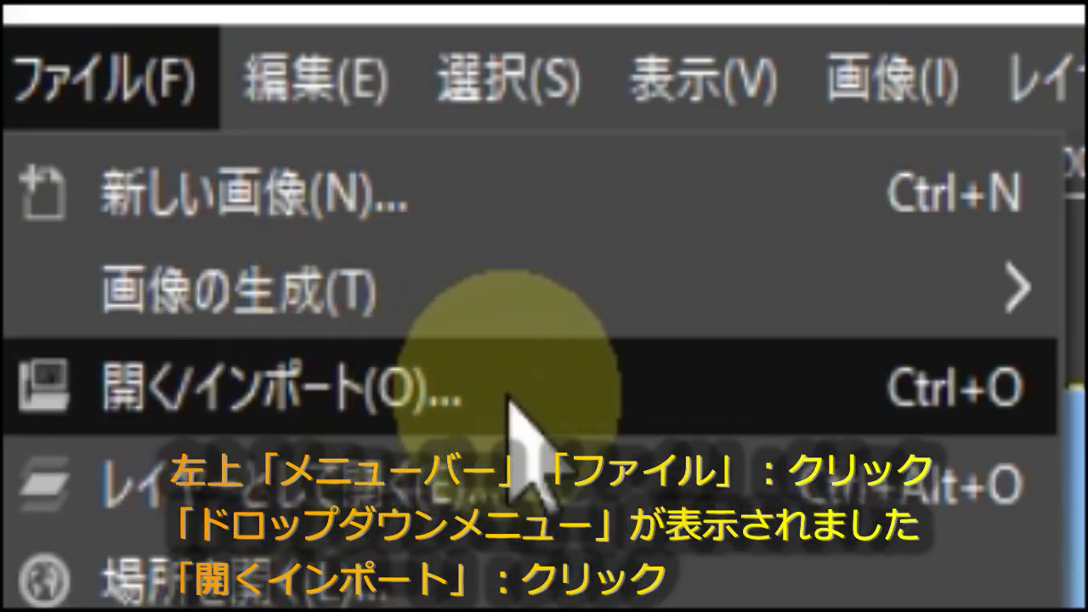
pyautogui.click(575, 400)
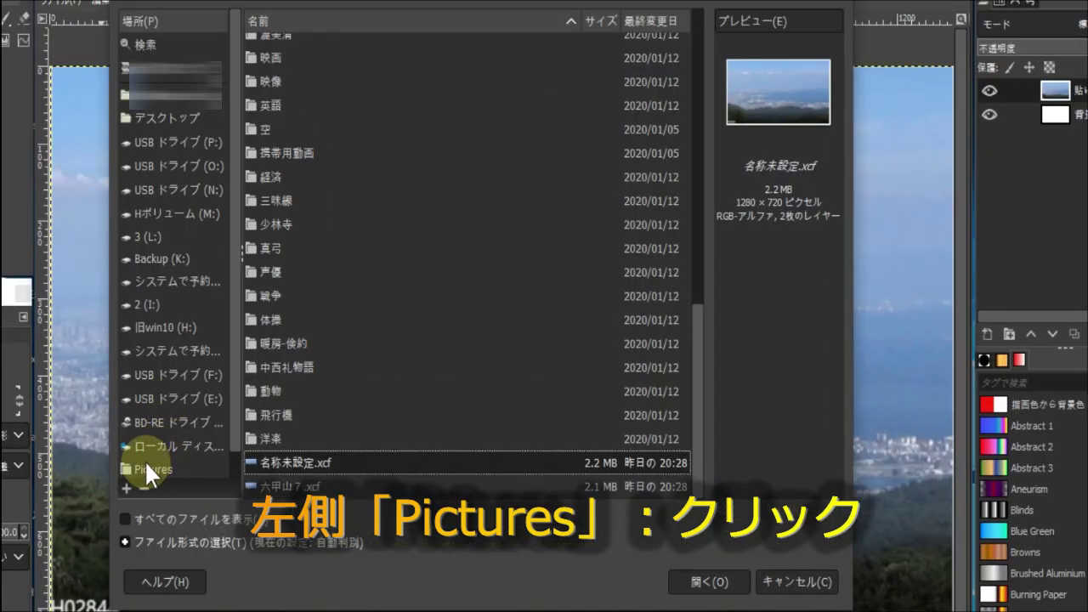
pyautogui.click(146, 464)
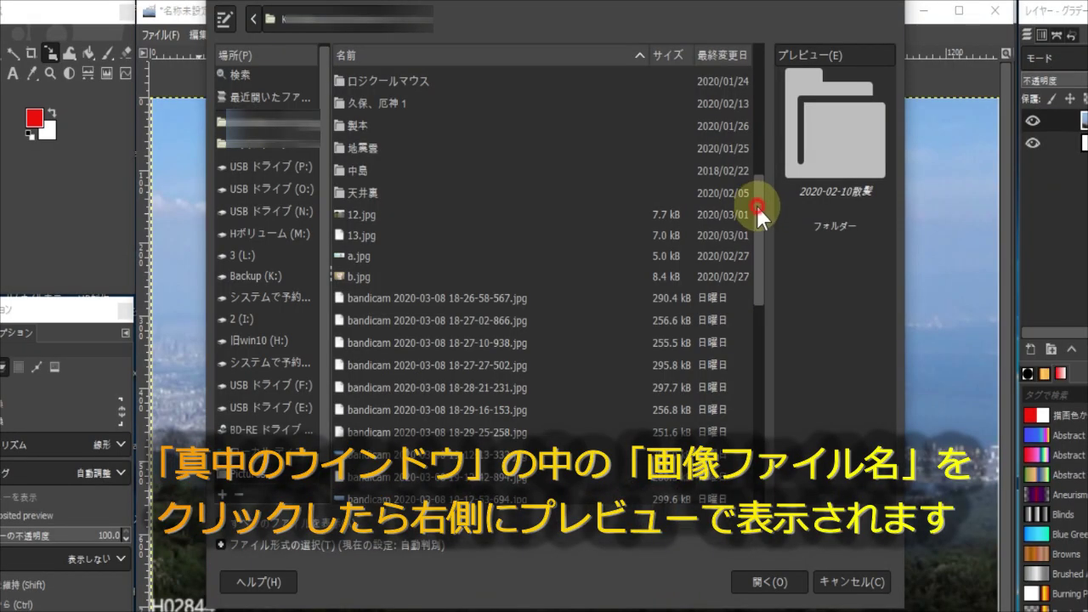
pyautogui.moveTo(756, 203); pyautogui.dragTo(757, 321)
pyautogui.click(357, 273)
pyautogui.click(357, 313)
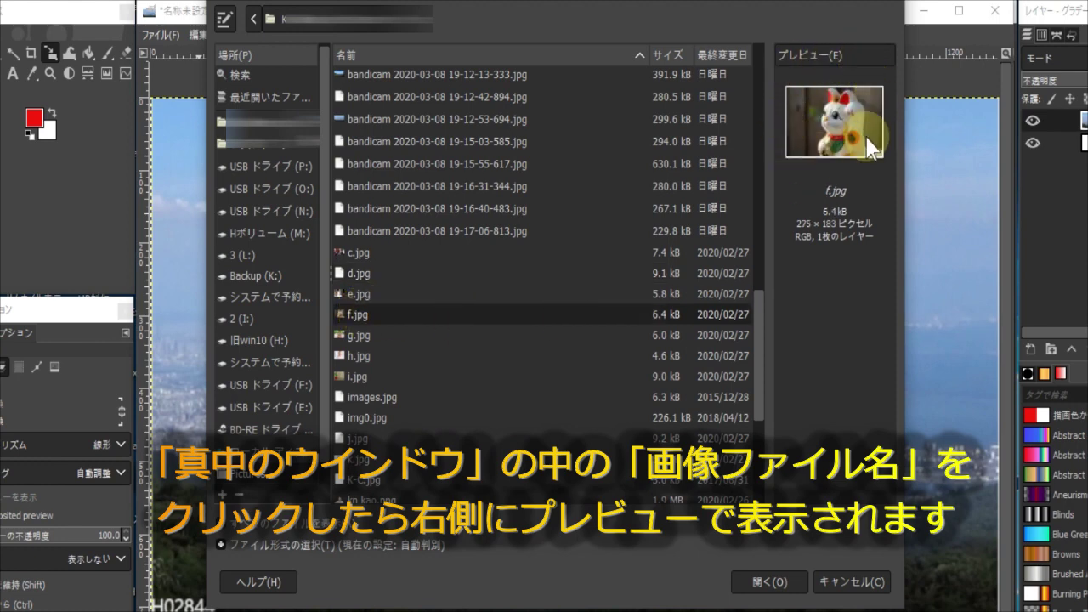
pyautogui.press('Down')
pyautogui.click(361, 376)
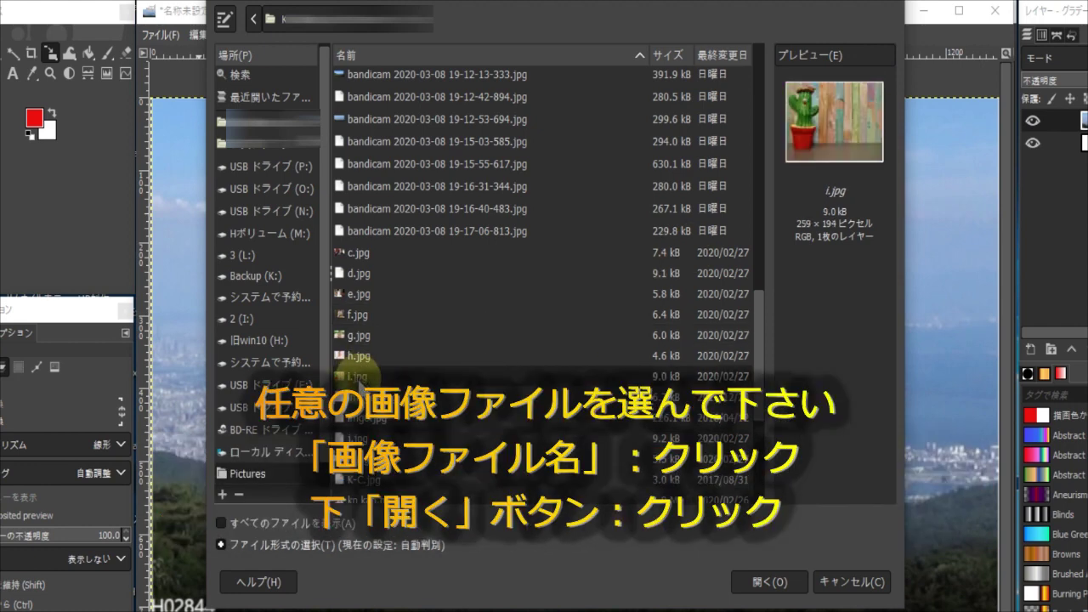
pyautogui.click(362, 418)
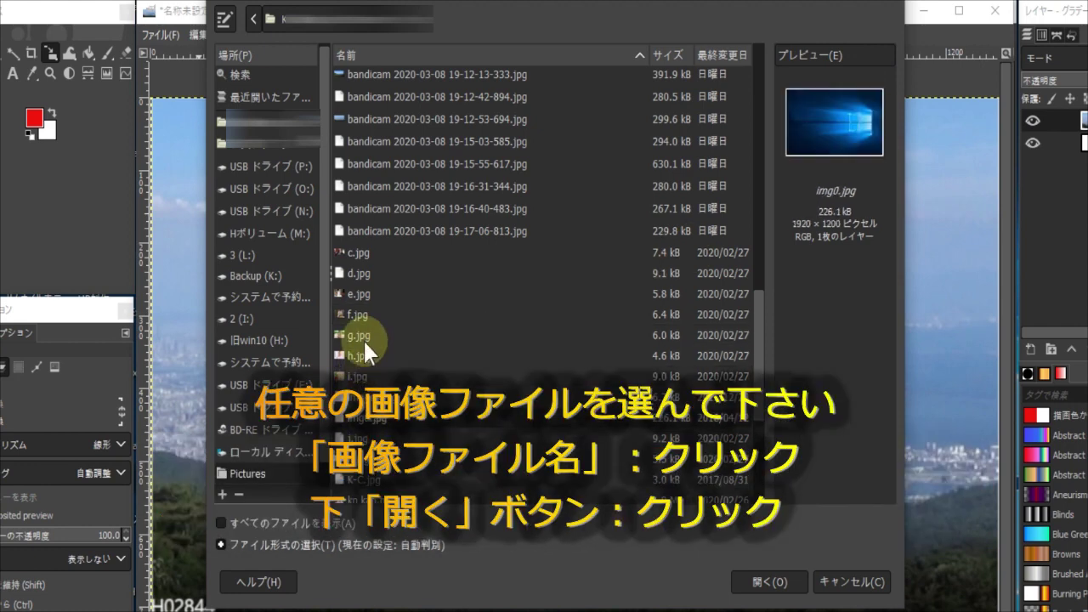
pyautogui.click(361, 297)
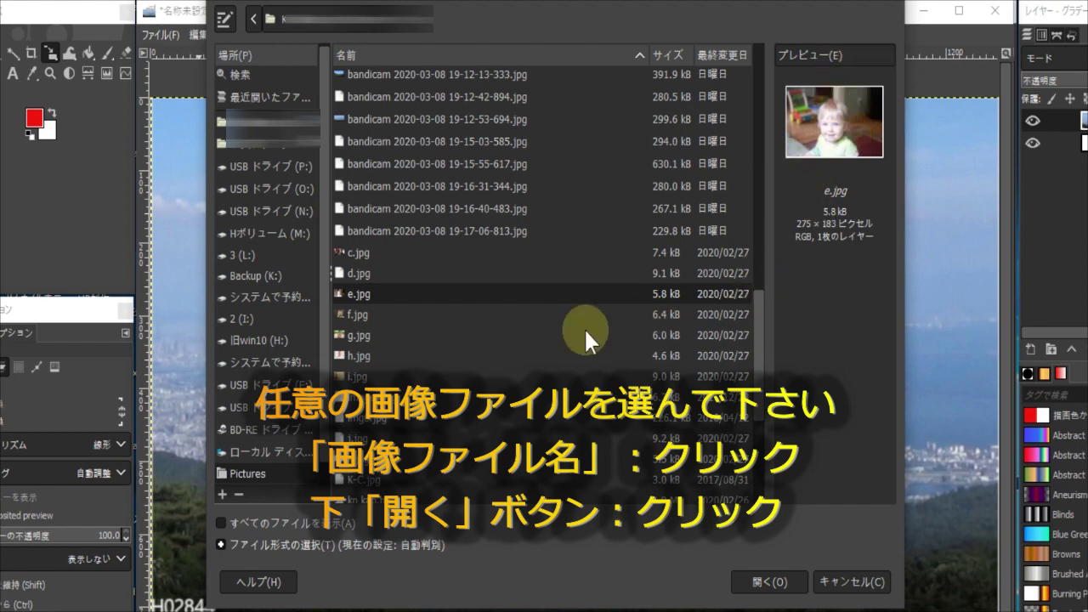
pyautogui.click(783, 585)
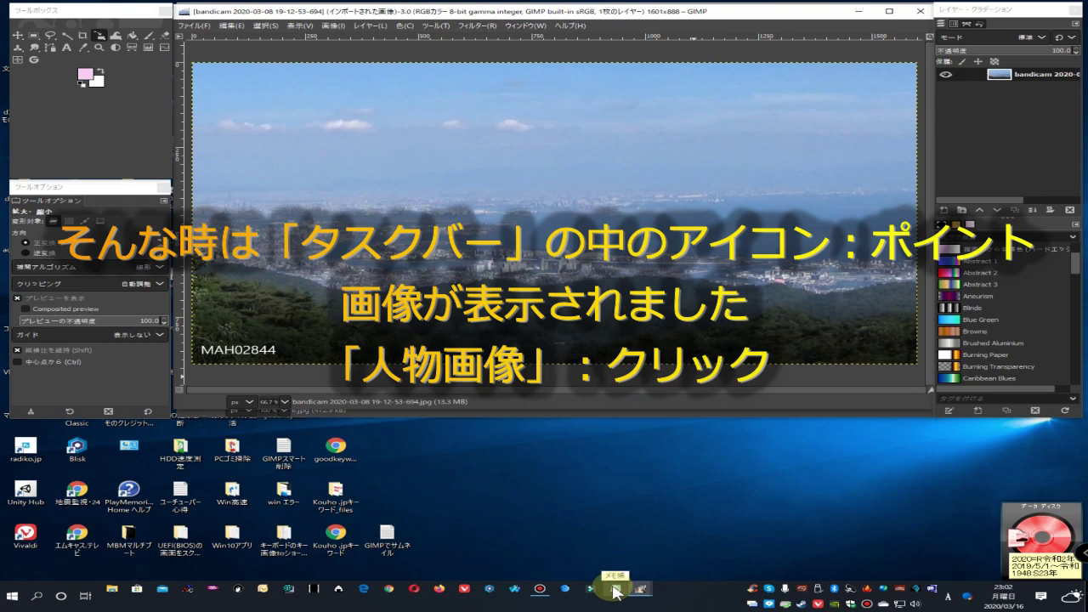
pyautogui.moveTo(640, 588)
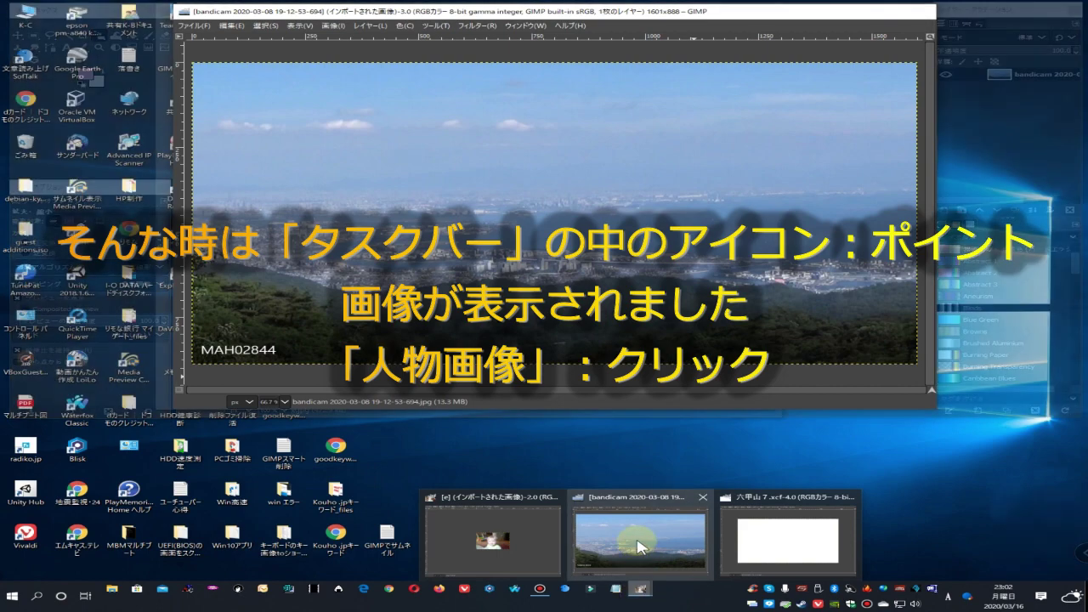
pyautogui.moveTo(491, 539)
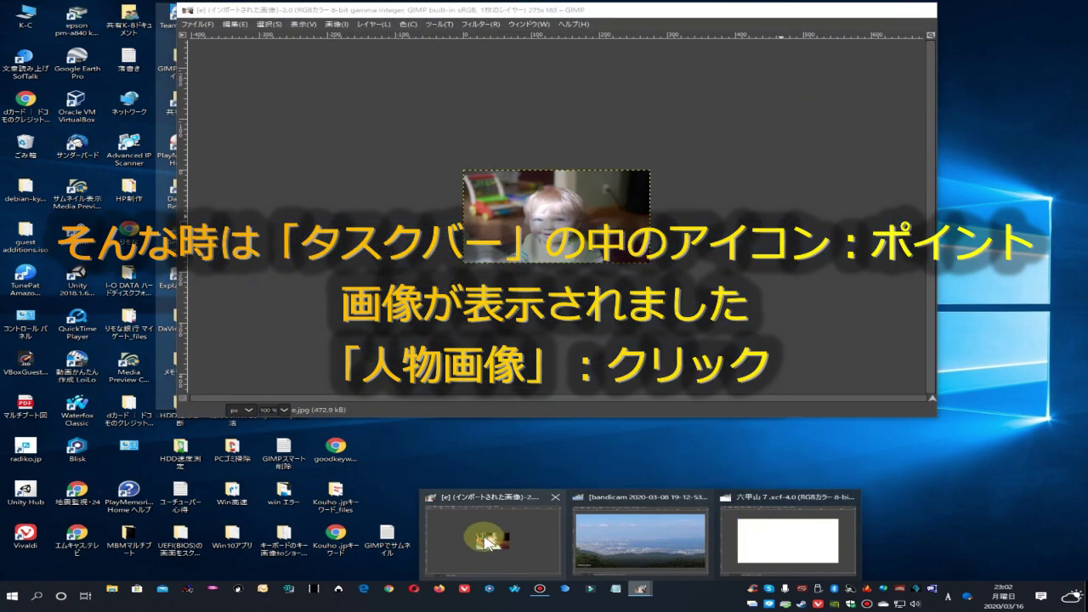
# - Bring the e.jpg window to the front, move it up and right, and enlarge it
pyautogui.click(481, 539)
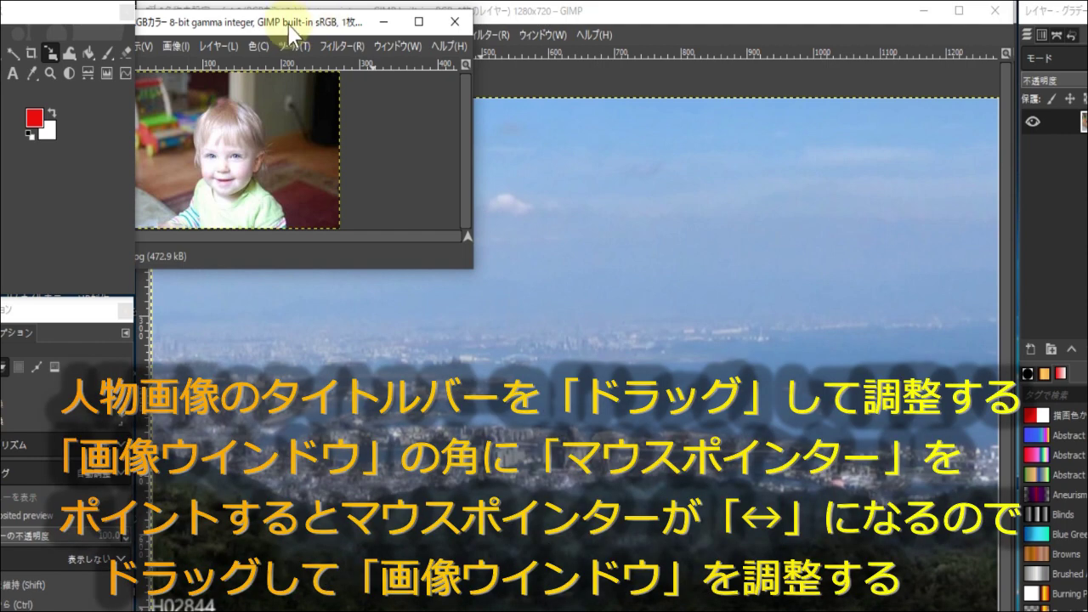
pyautogui.moveTo(288, 26)
pyautogui.mouseDown()
pyautogui.moveTo(303, 12)
pyautogui.moveTo(339, 26)
pyautogui.moveTo(442, 29)
pyautogui.moveTo(434, 15)
pyautogui.mouseUp()
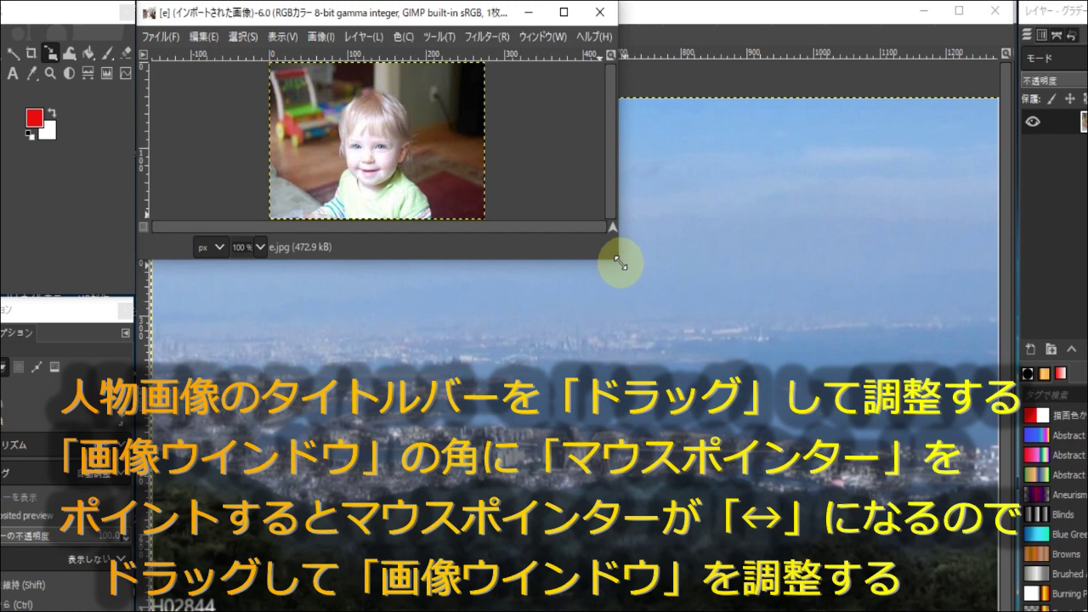
pyautogui.moveTo(621, 264); pyautogui.dragTo(1016, 608)
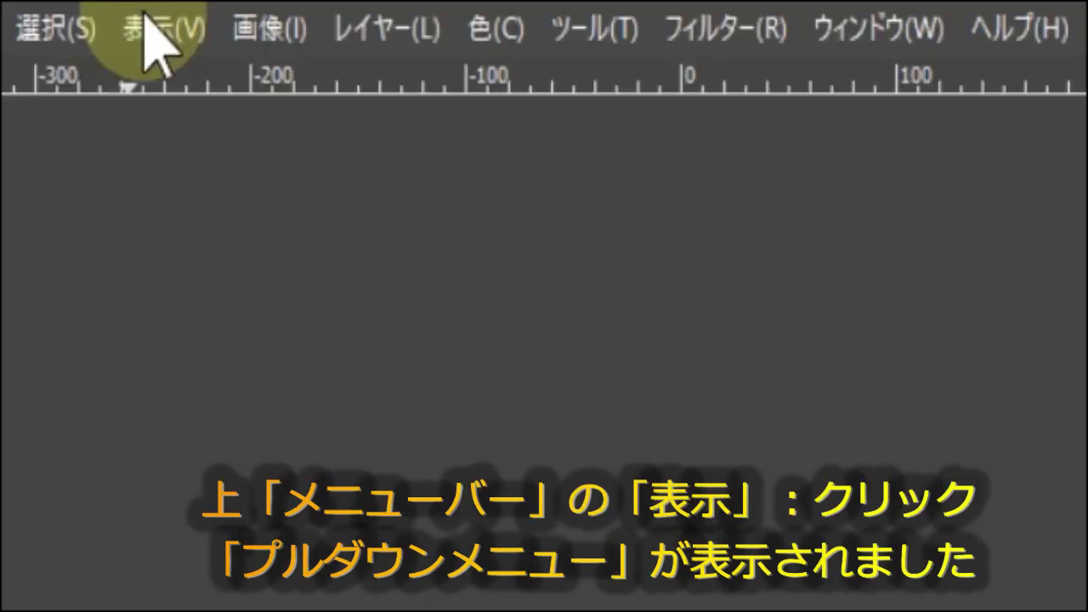
# - Zoom the 275 × 183 e.jpg child photo to fit its enlarged window
pyautogui.click(143, 20)
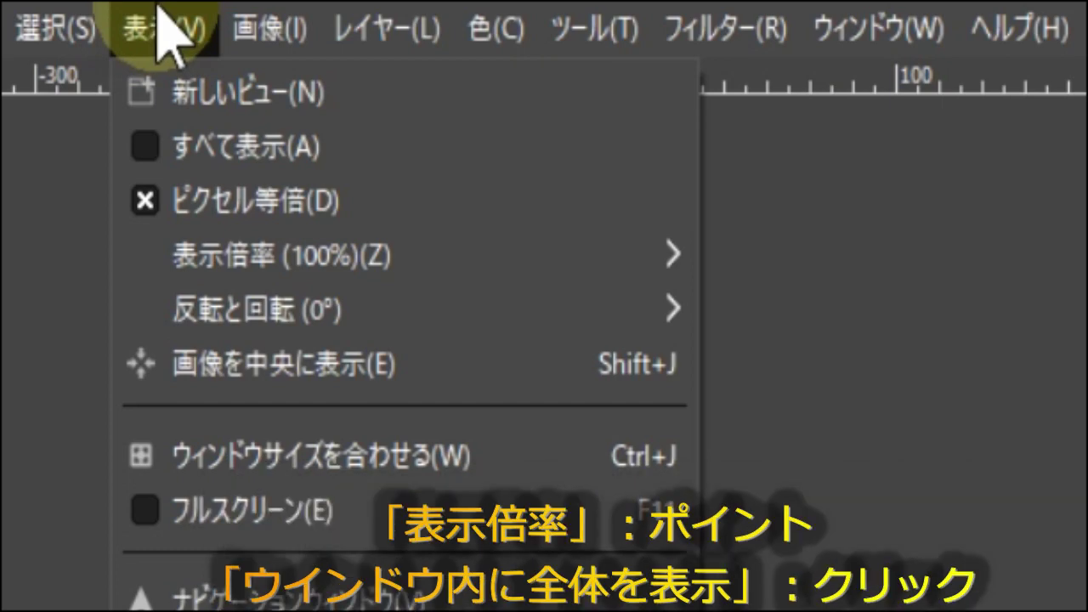
pyautogui.moveTo(280, 254)
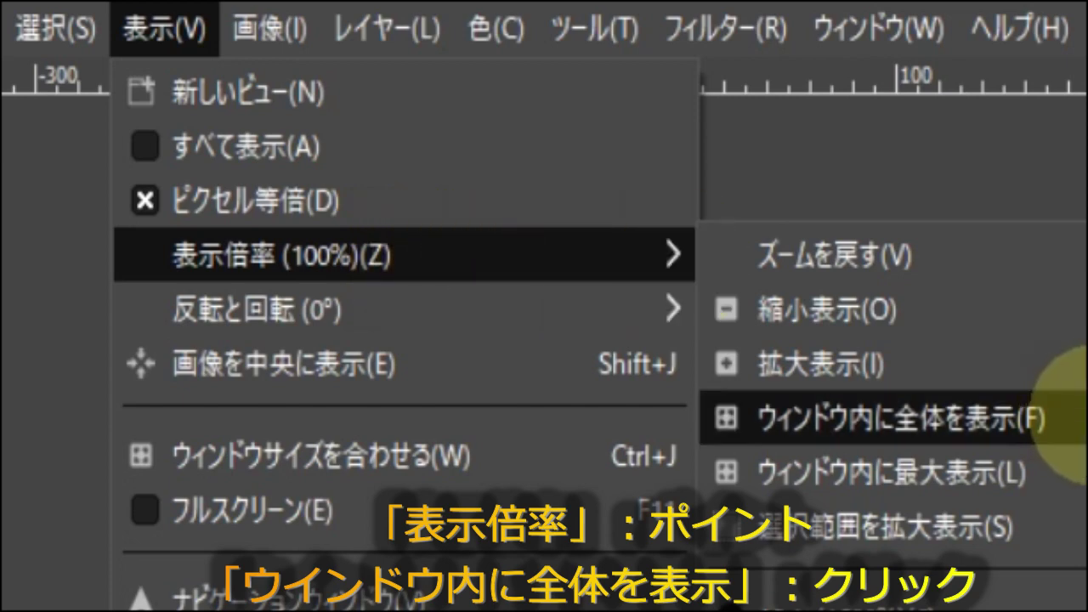
pyautogui.click(1072, 416)
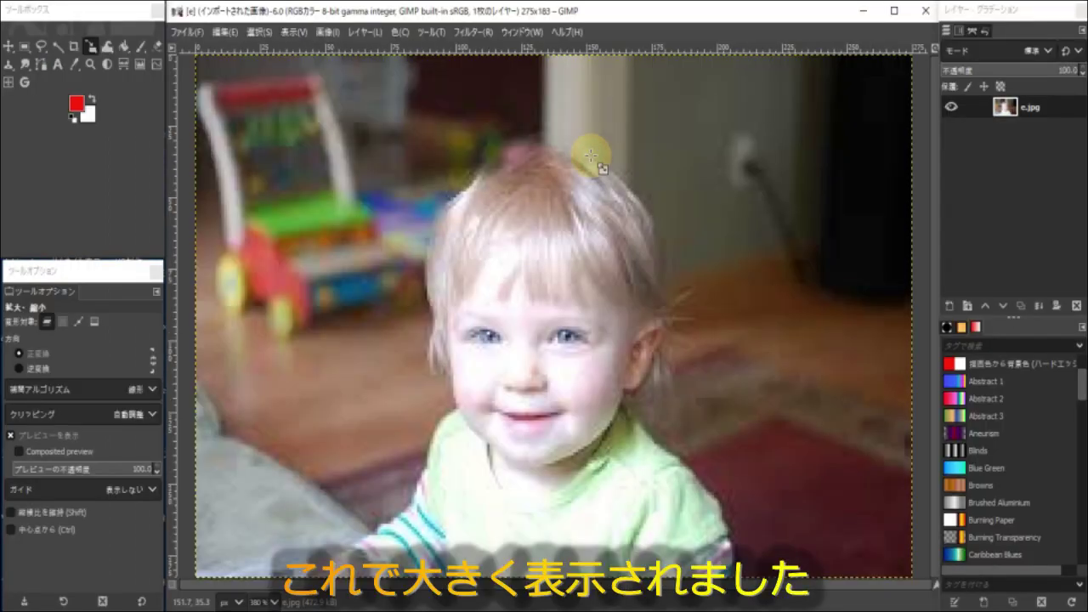
pyautogui.click(1007, 4)
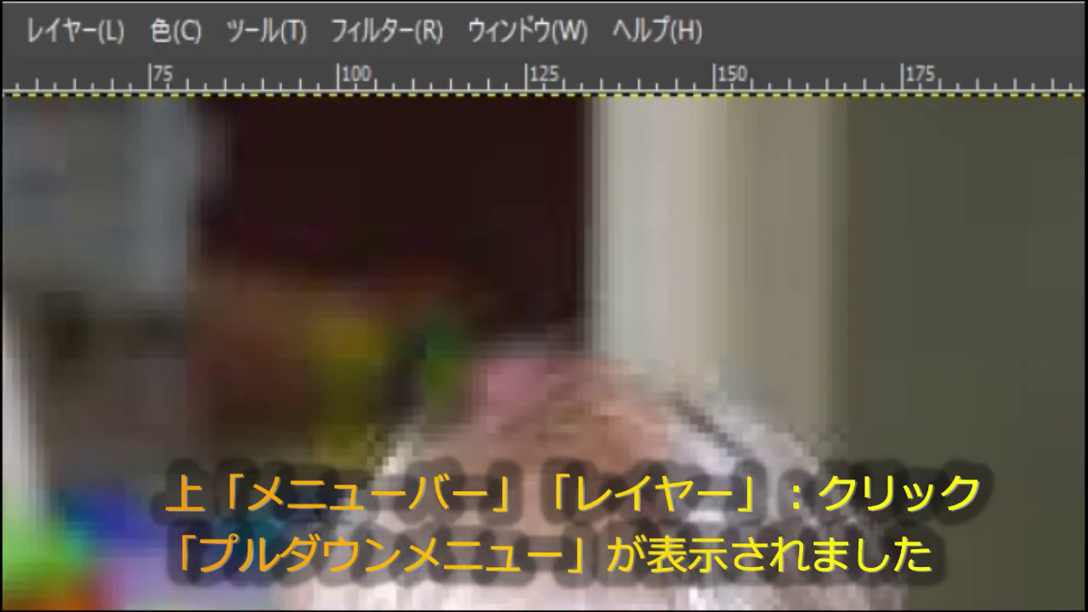
# - Add an alpha channel to the child photo's layer from the Layer menu's Transparency options
pyautogui.click(67, 38)
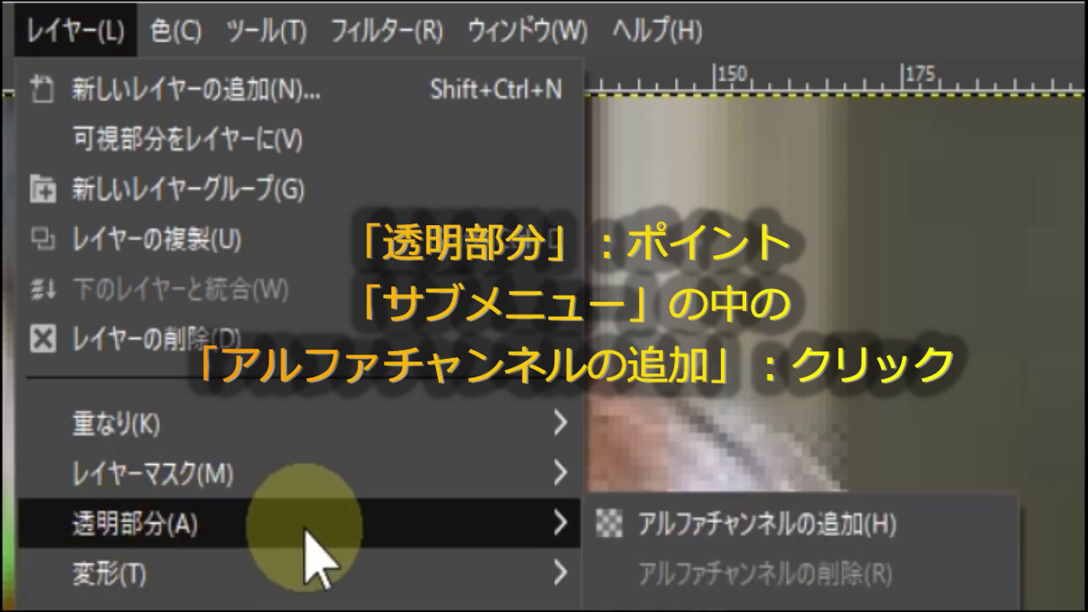
pyautogui.moveTo(255, 523)
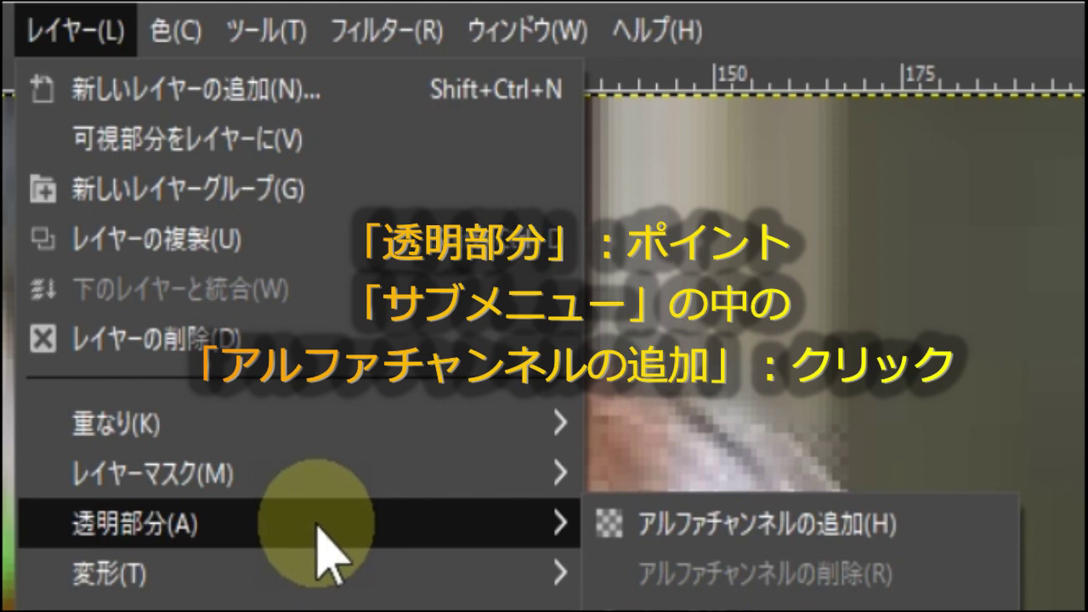
pyautogui.click(923, 514)
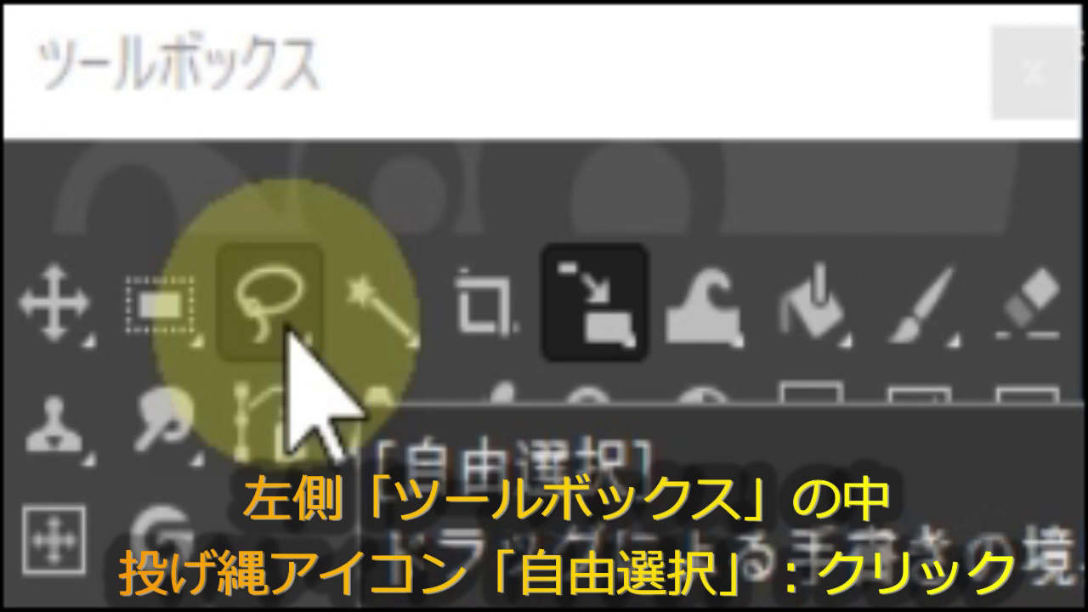
# - Trace a closed Free Select lasso outline around the child's edge
pyautogui.click(266, 289)
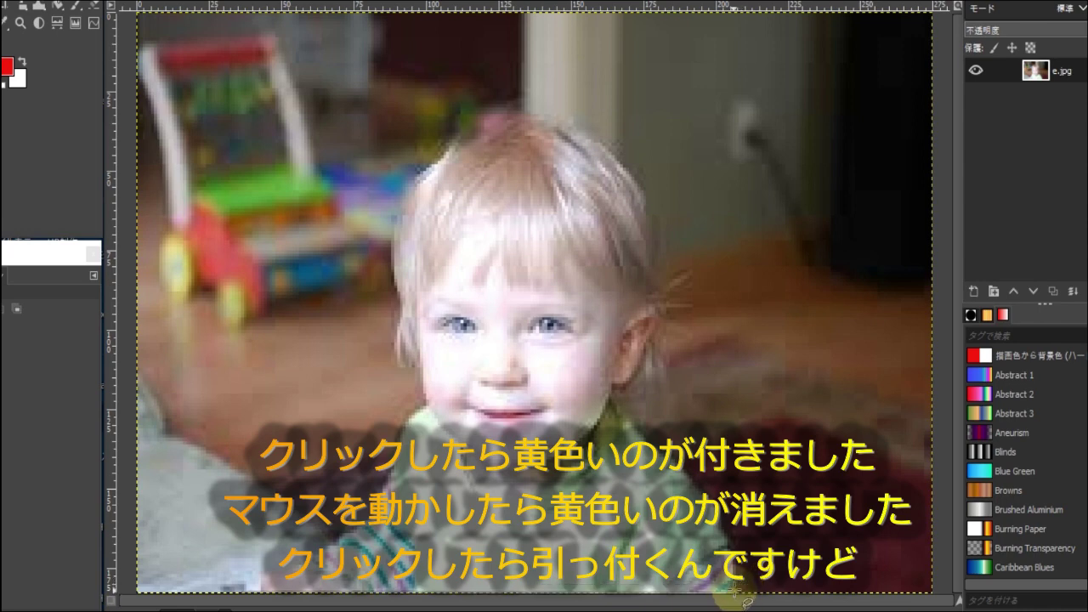
pyautogui.moveTo(731, 592); pyautogui.dragTo(812, 534)
pyautogui.click(812, 534)
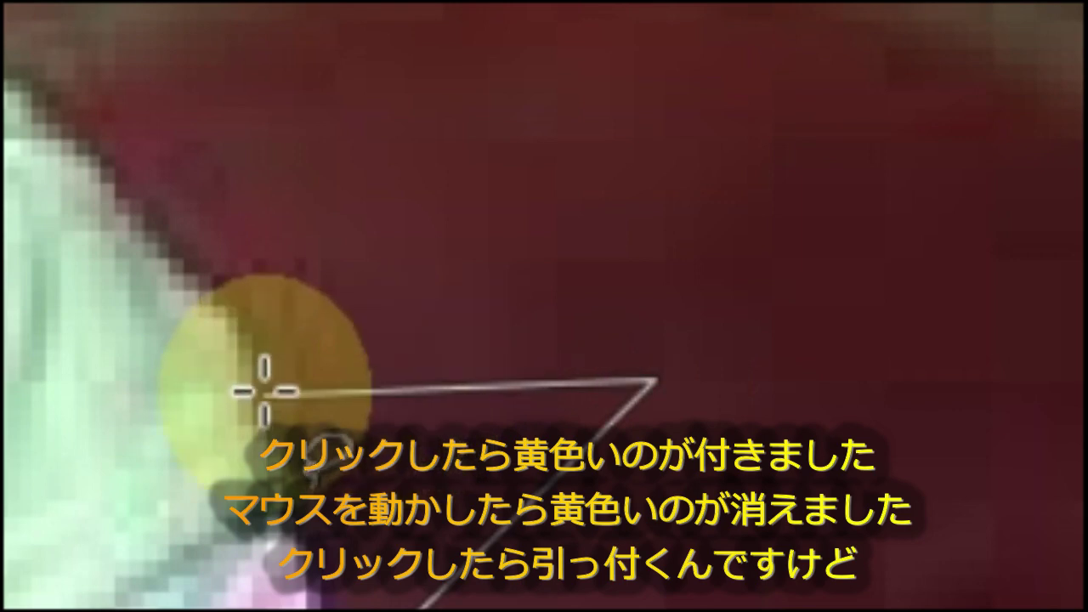
pyautogui.moveTo(406, 391)
pyautogui.mouseDown()
pyautogui.moveTo(501, 115)
pyautogui.moveTo(509, 335)
pyautogui.moveTo(665, 382)
pyautogui.mouseUp()
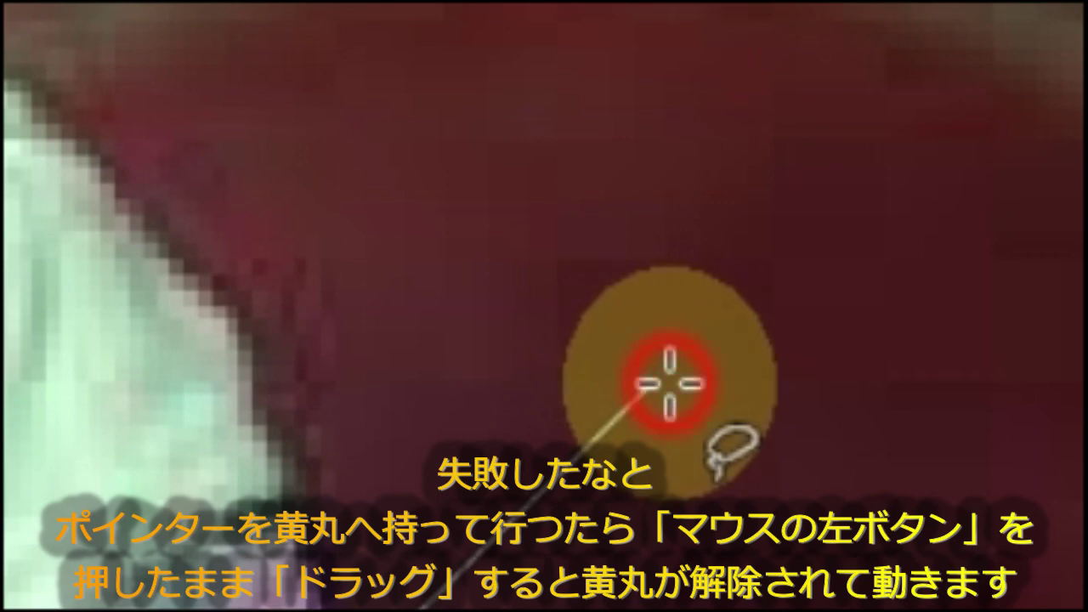
pyautogui.moveTo(665, 382)
pyautogui.mouseDown()
pyautogui.moveTo(676, 385)
pyautogui.moveTo(566, 408)
pyautogui.moveTo(452, 410)
pyautogui.moveTo(360, 388)
pyautogui.moveTo(223, 381)
pyautogui.moveTo(382, 389)
pyautogui.moveTo(636, 463)
pyautogui.moveTo(697, 461)
pyautogui.moveTo(389, 498)
pyautogui.moveTo(340, 488)
pyautogui.moveTo(350, 508)
pyautogui.mouseUp()
pyautogui.moveTo(348, 551)
pyautogui.mouseDown()
pyautogui.moveTo(296, 570)
pyautogui.moveTo(310, 599)
pyautogui.mouseUp()
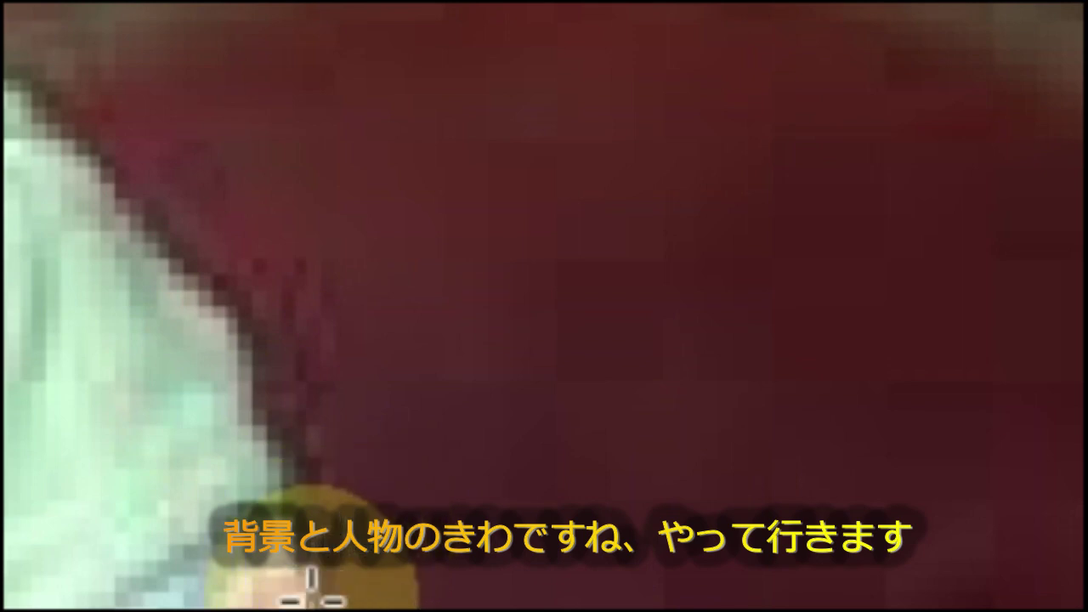
pyautogui.moveTo(310, 600)
pyautogui.mouseDown()
pyautogui.moveTo(728, 518)
pyautogui.moveTo(668, 420)
pyautogui.moveTo(659, 207)
pyautogui.moveTo(517, 110)
pyautogui.moveTo(484, 127)
pyautogui.moveTo(433, 194)
pyautogui.moveTo(401, 351)
pyautogui.moveTo(432, 401)
pyautogui.moveTo(377, 505)
pyautogui.moveTo(263, 590)
pyautogui.mouseUp()
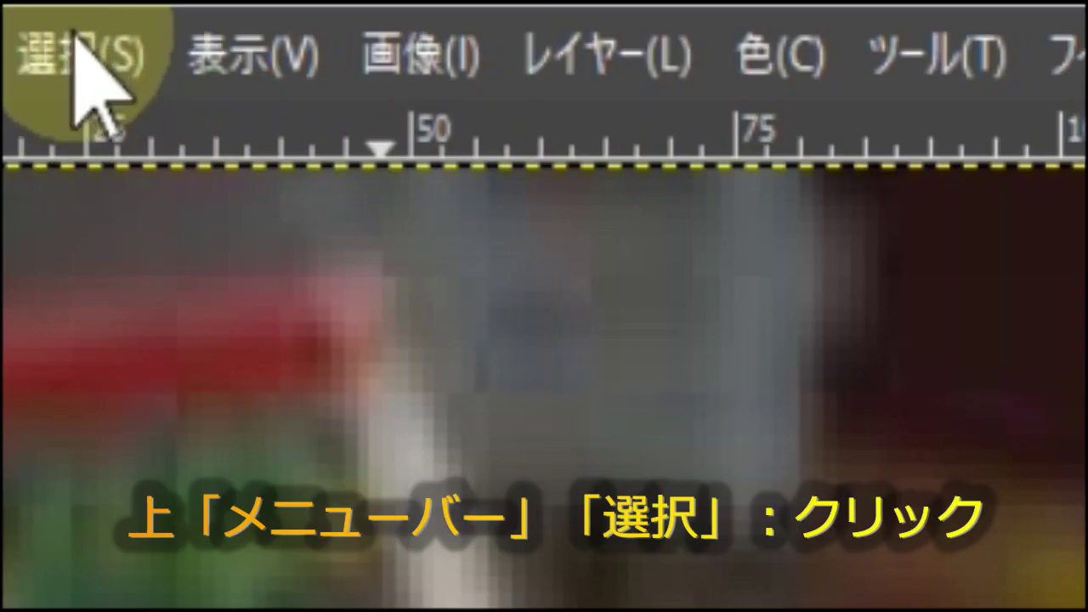
# - Invert the selection and delete the background so only the child remains
pyautogui.click(85, 38)
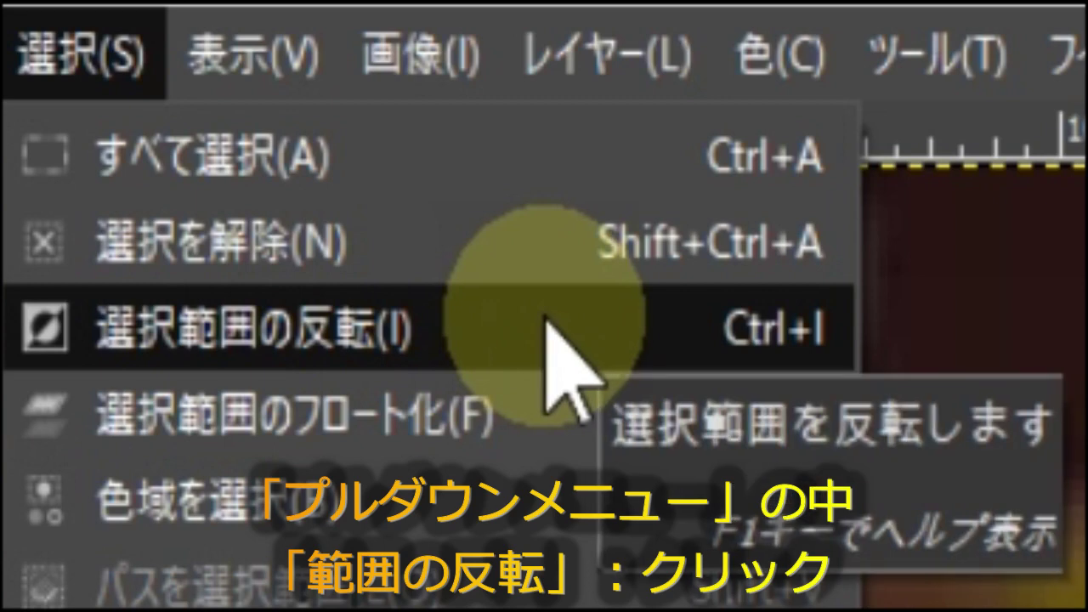
pyautogui.click(547, 321)
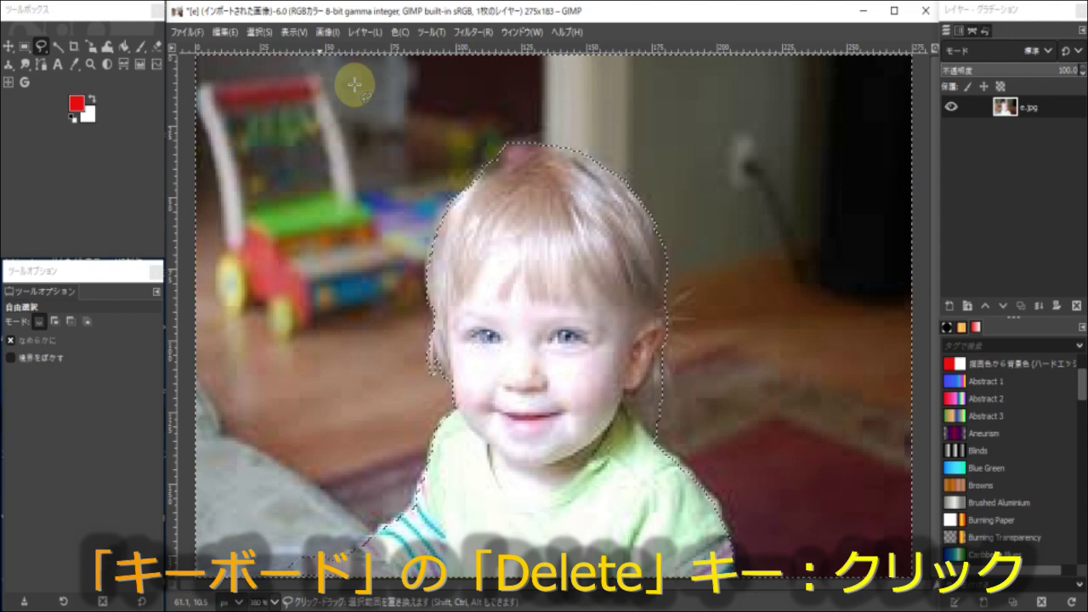
pyautogui.press('Delete')
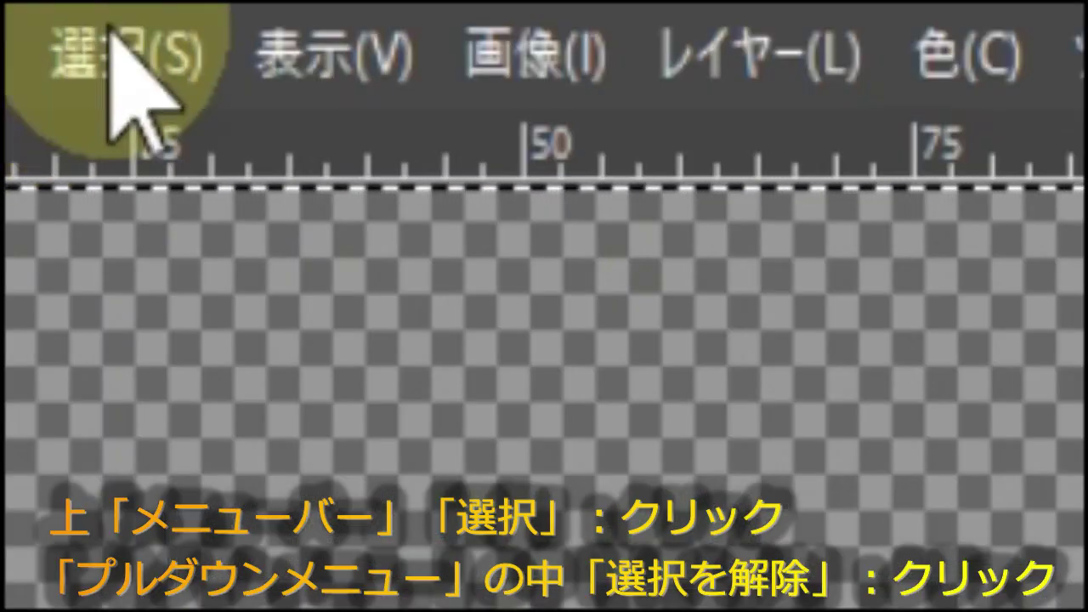
# - Remove the selection outline with Select > None
pyautogui.click(111, 62)
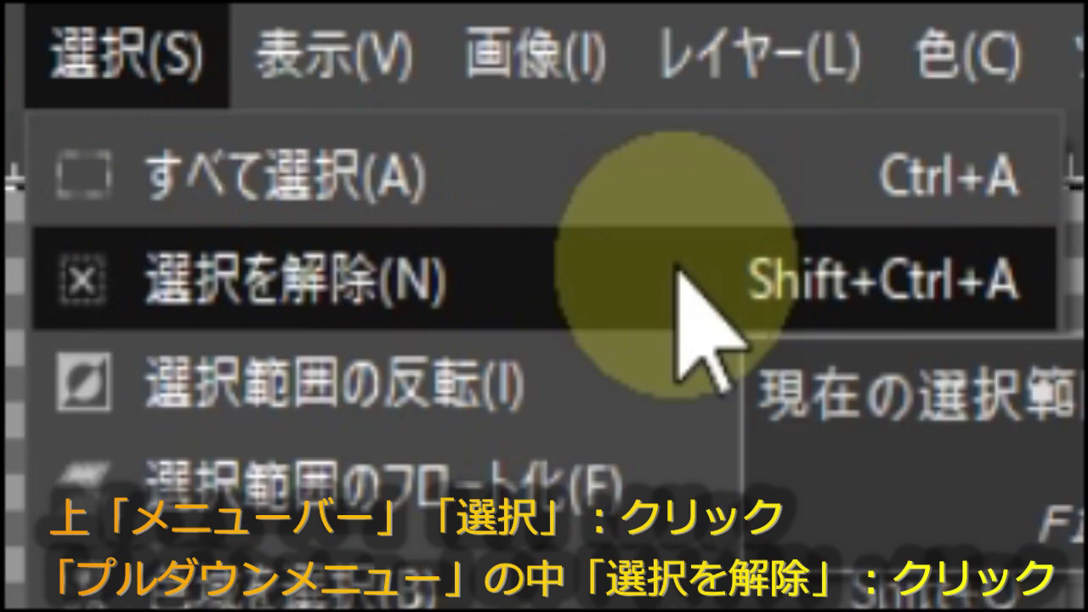
pyautogui.click(681, 272)
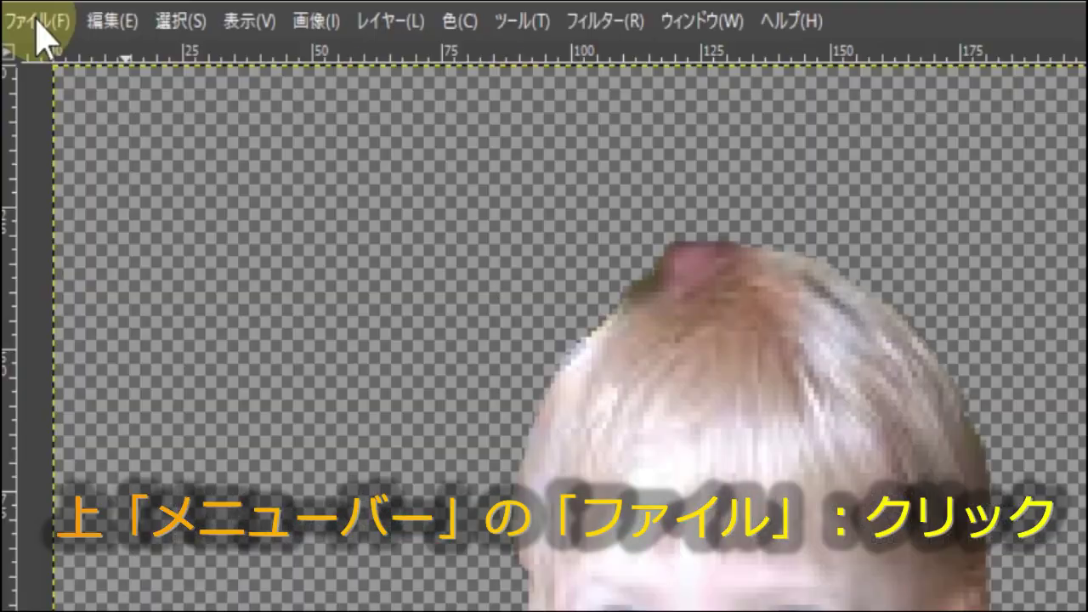
# - In Export As, choose the Pictures folder and rename the file to e背景透明
pyautogui.click(38, 34)
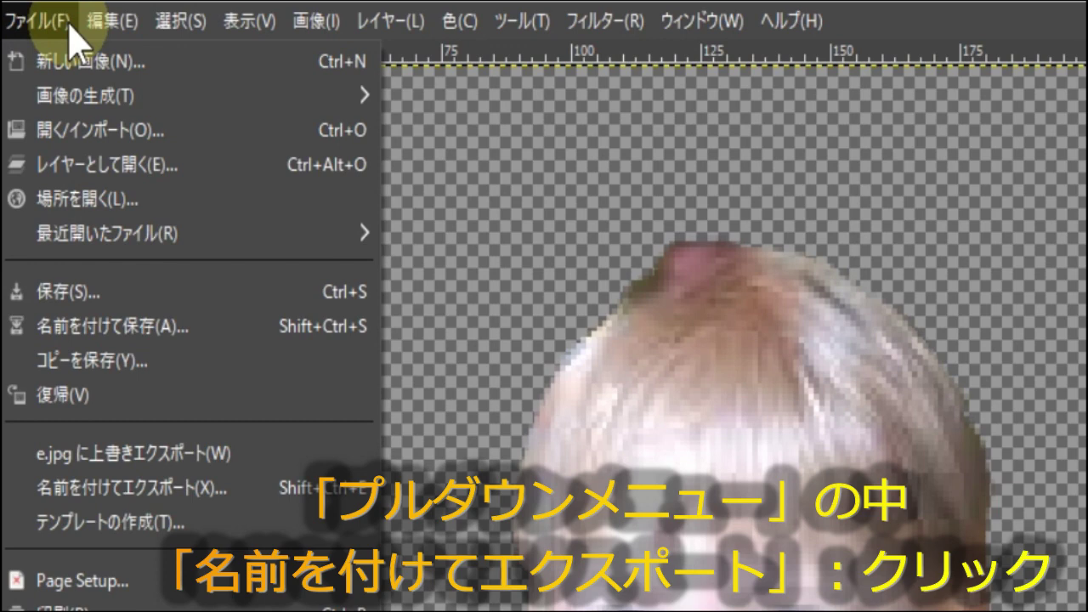
pyautogui.click(272, 489)
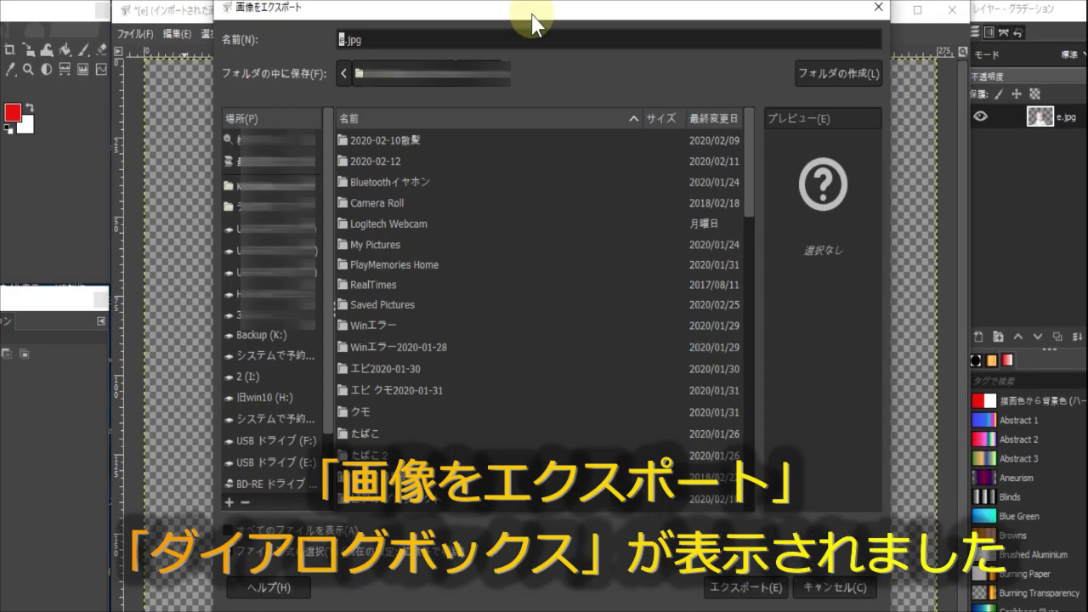
pyautogui.scroll(-1, 329, 283)
pyautogui.moveTo(331, 257)
pyautogui.mouseDown()
pyautogui.moveTo(324, 234)
pyautogui.moveTo(327, 254)
pyautogui.mouseUp()
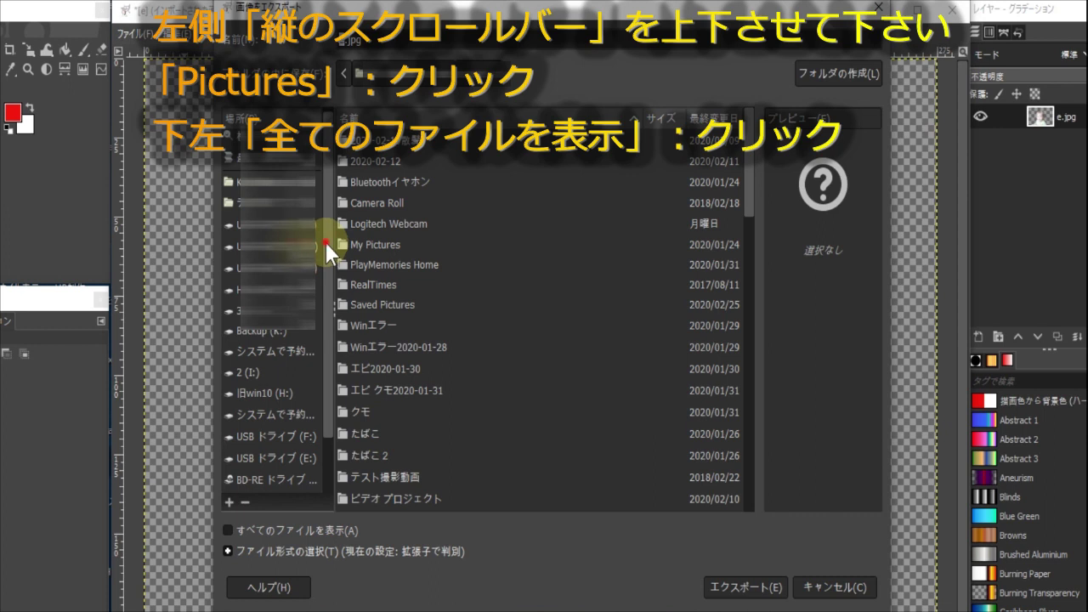
pyautogui.moveTo(327, 243); pyautogui.dragTo(325, 314)
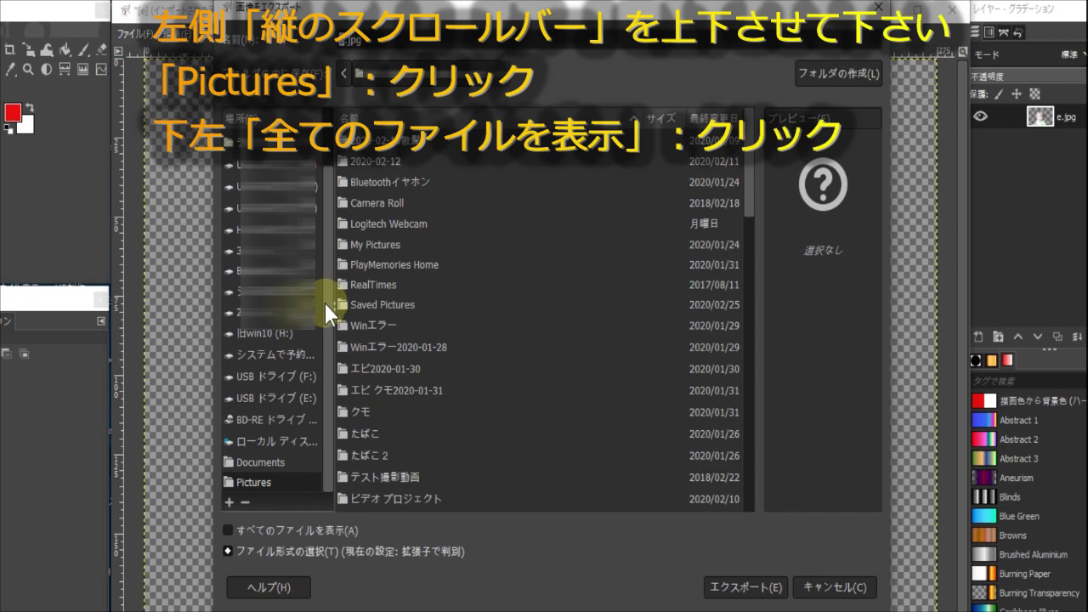
pyautogui.click(258, 478)
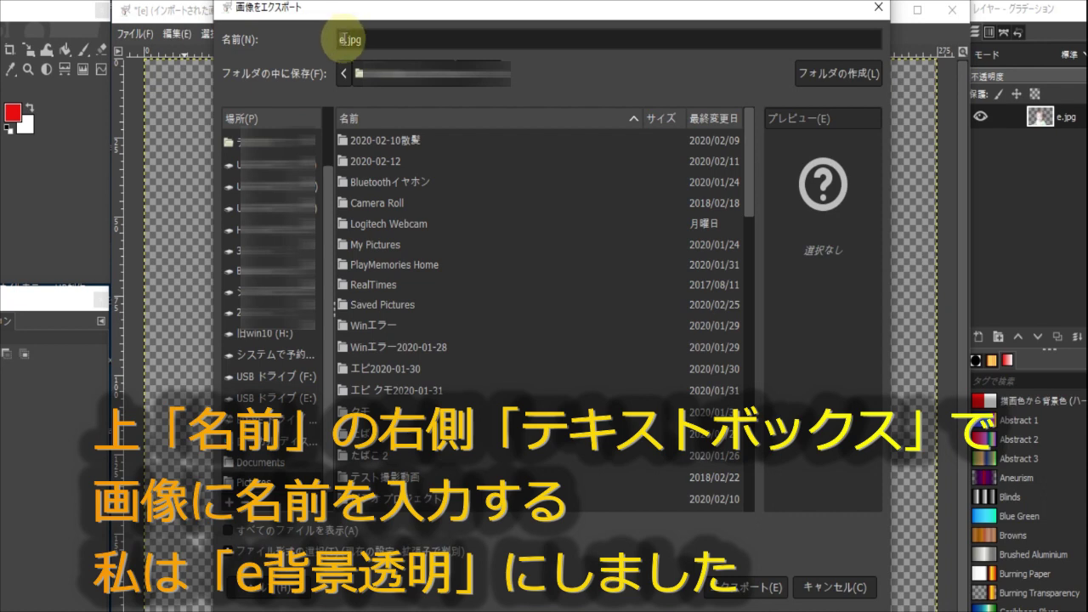
pyautogui.click(345, 39)
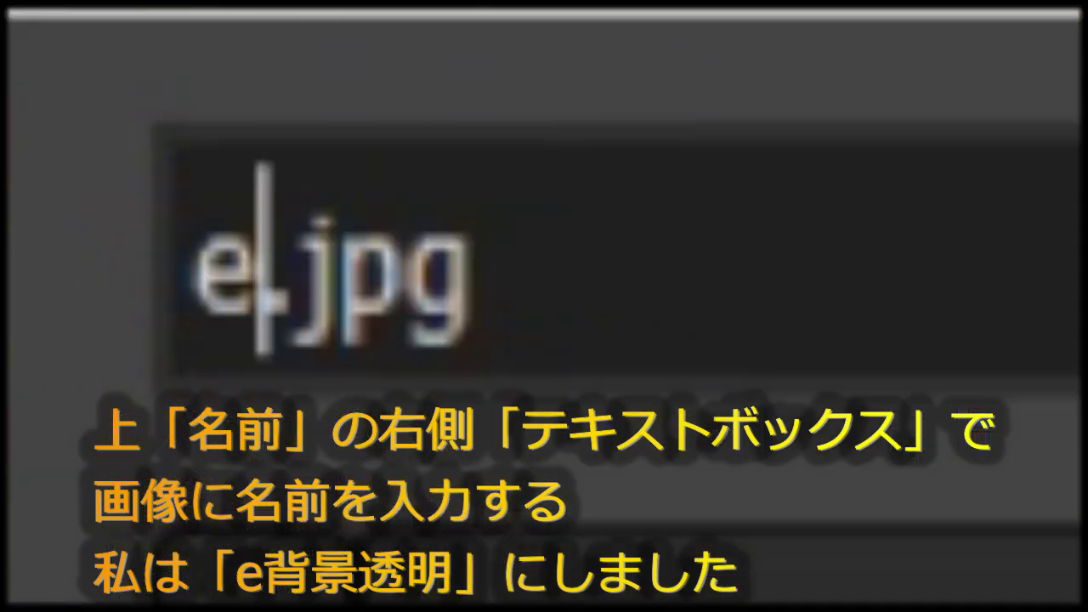
pyautogui.write('haikeitoume')
pyautogui.press('space')
pyautogui.press('Return')
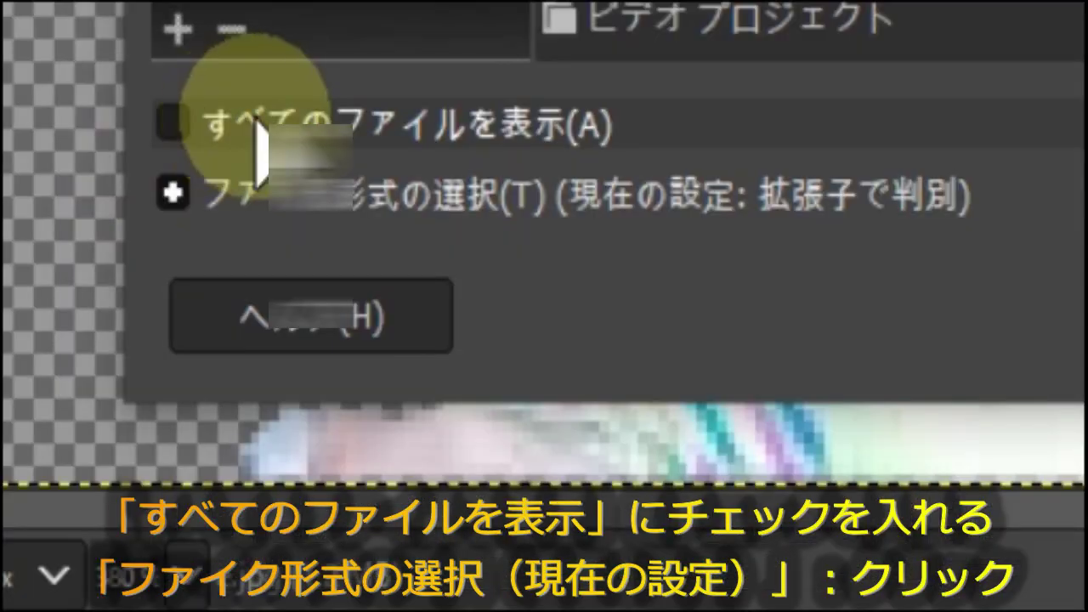
# - Show all file types, pick PNG image, and confirm the export
pyautogui.click(176, 128)
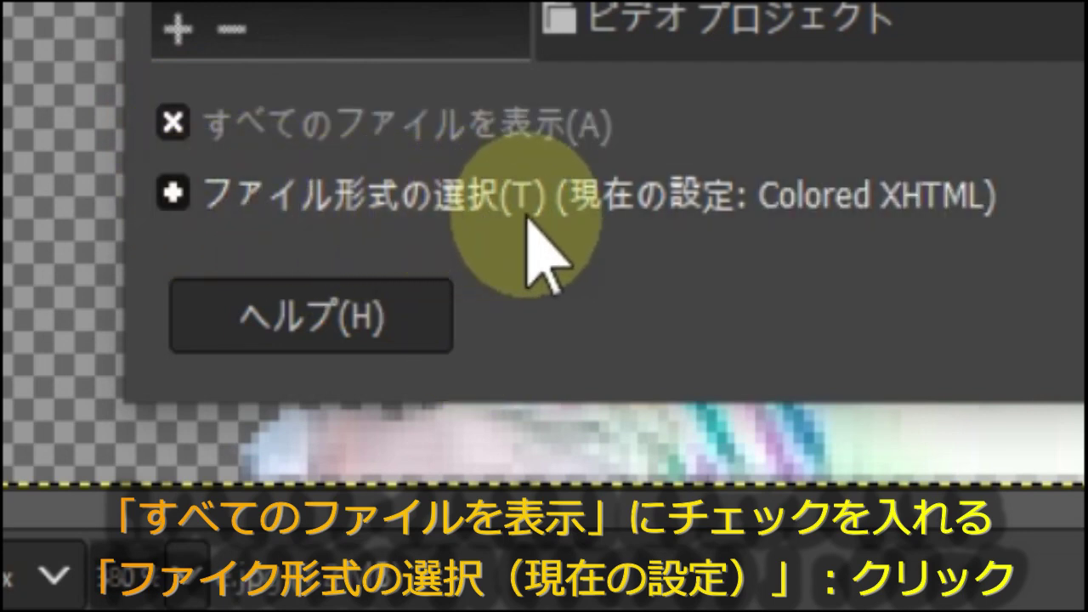
pyautogui.click(493, 208)
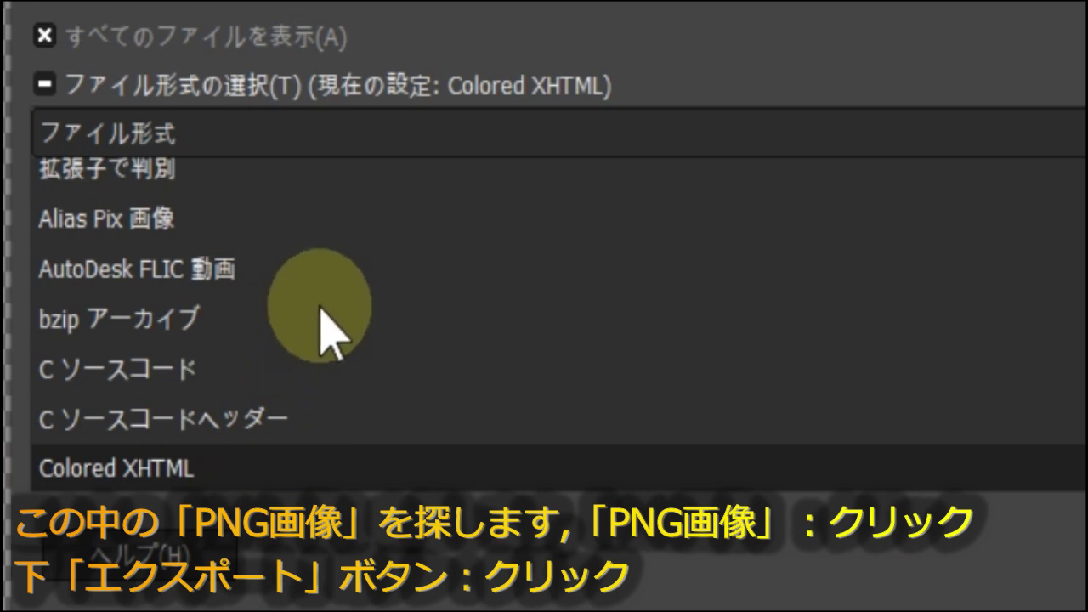
pyautogui.scroll(-2, 320, 312)
pyautogui.scroll(-10, 170, 298)
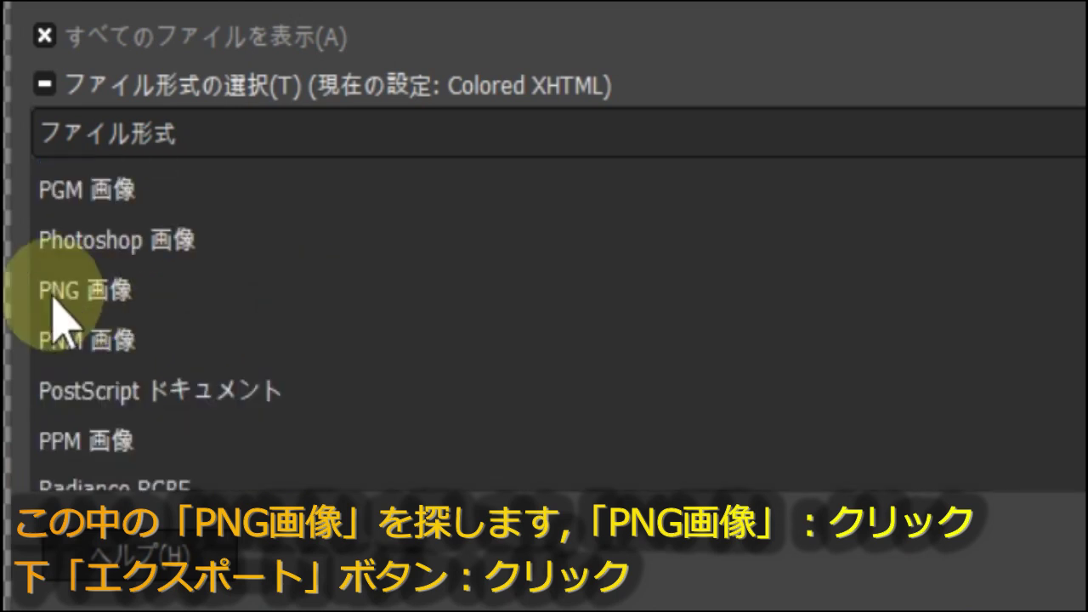
pyautogui.click(111, 289)
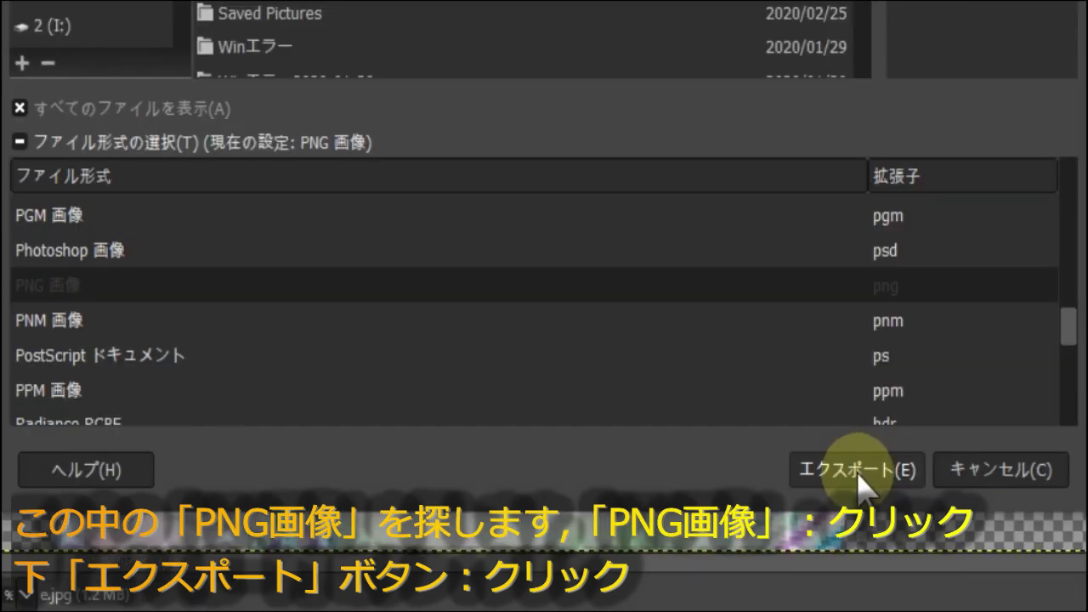
pyautogui.click(856, 471)
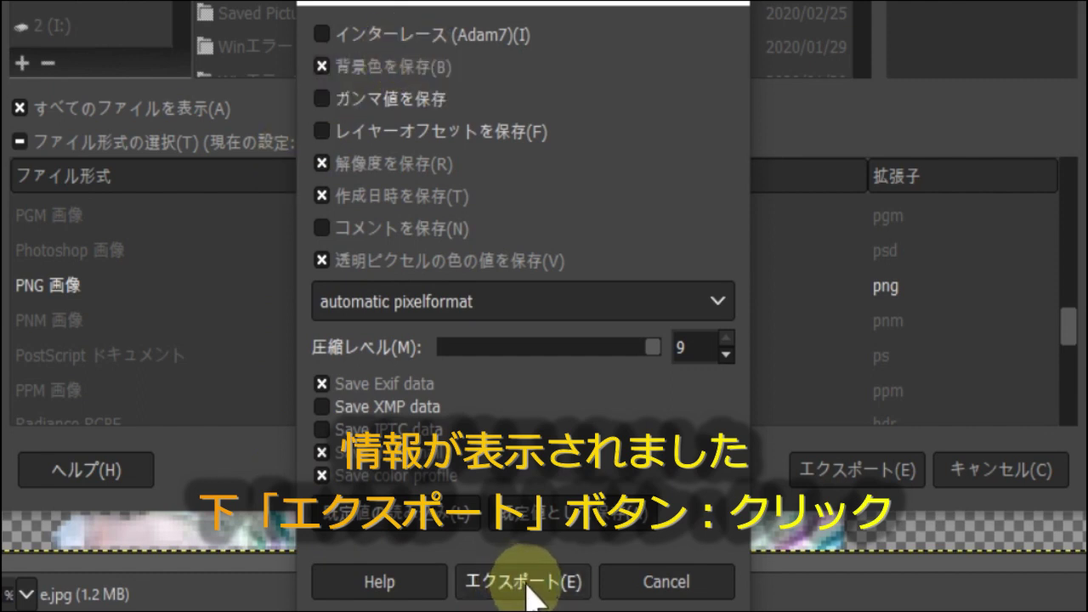
pyautogui.click(527, 583)
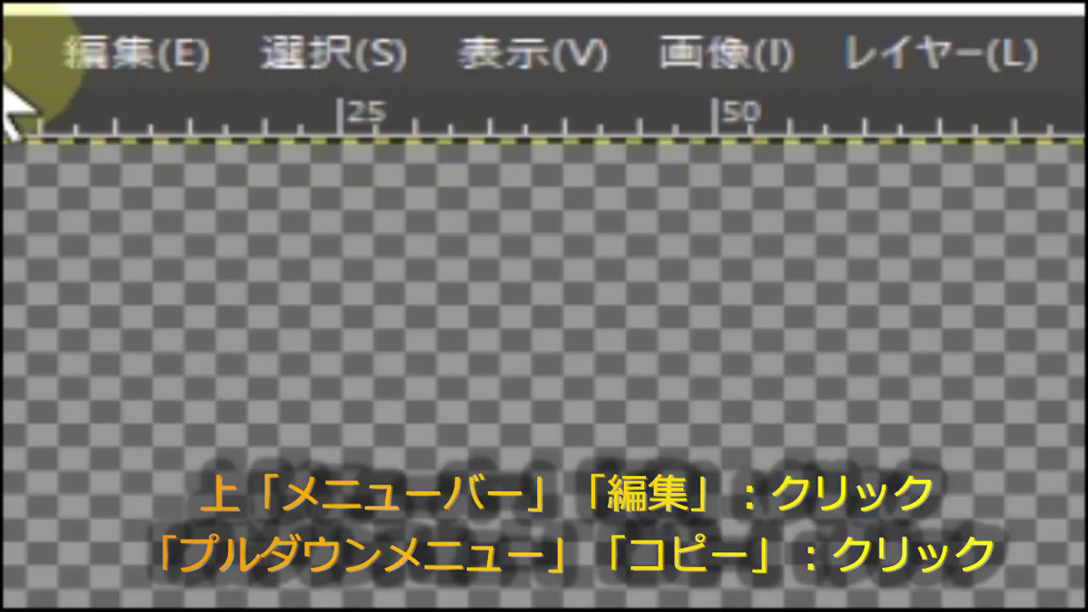
# - Copy the transparent child cutout layer with Edit > Copy
pyautogui.click(155, 47)
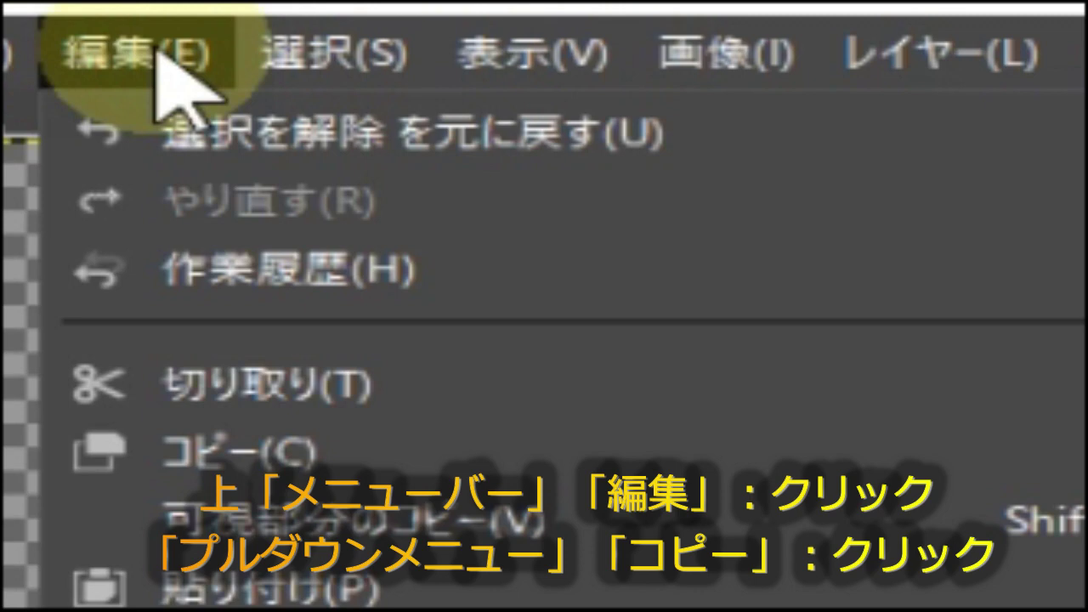
pyautogui.click(894, 456)
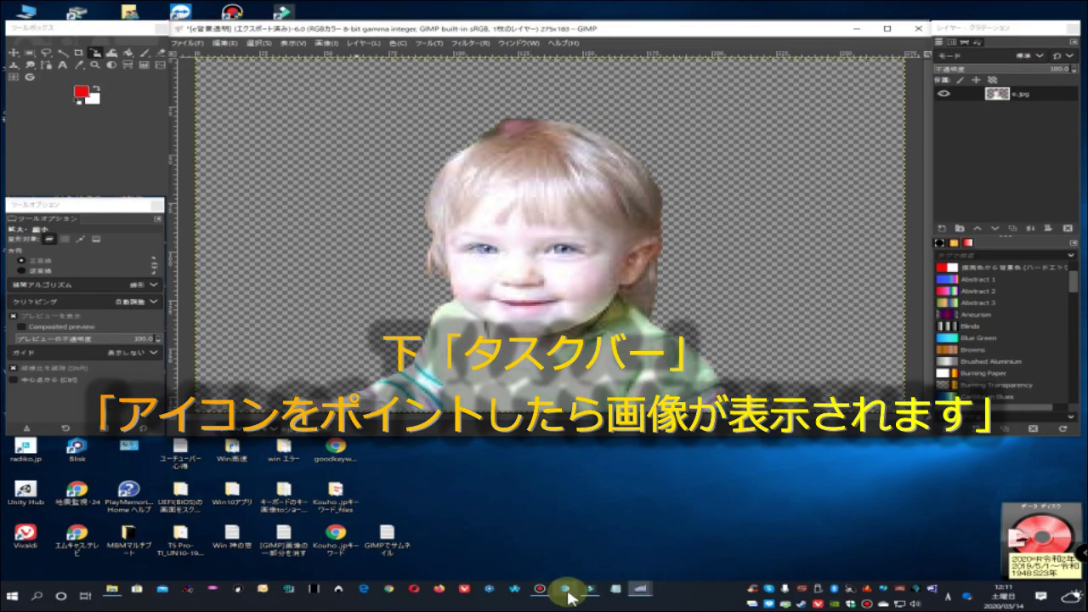
pyautogui.moveTo(534, 563)
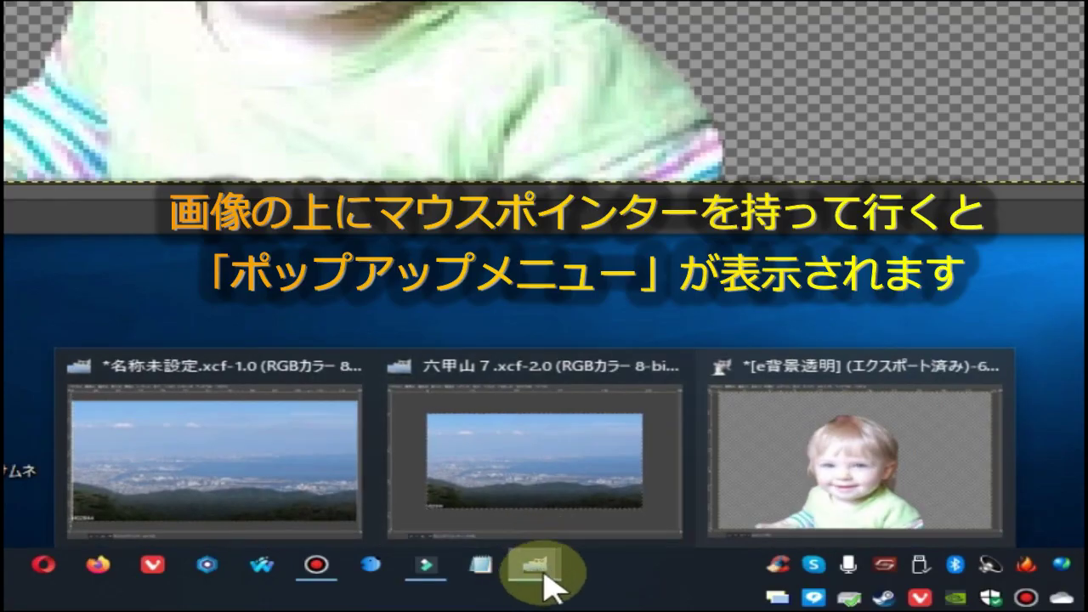
pyautogui.moveTo(214, 459)
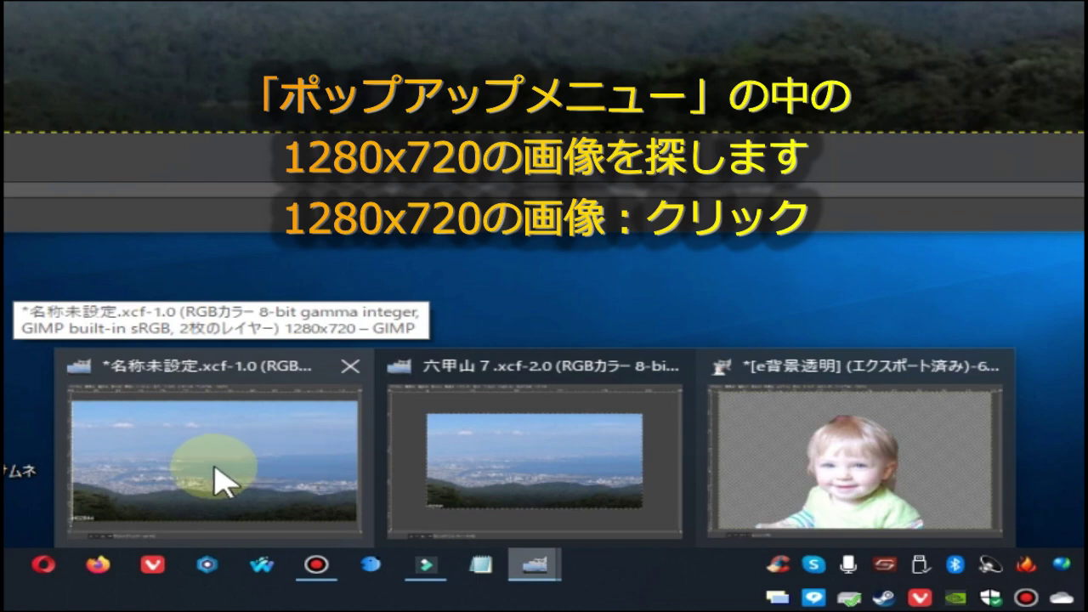
# - Paste the child into the 1280 × 720 landscape image and turn it into a new layer
pyautogui.click(217, 461)
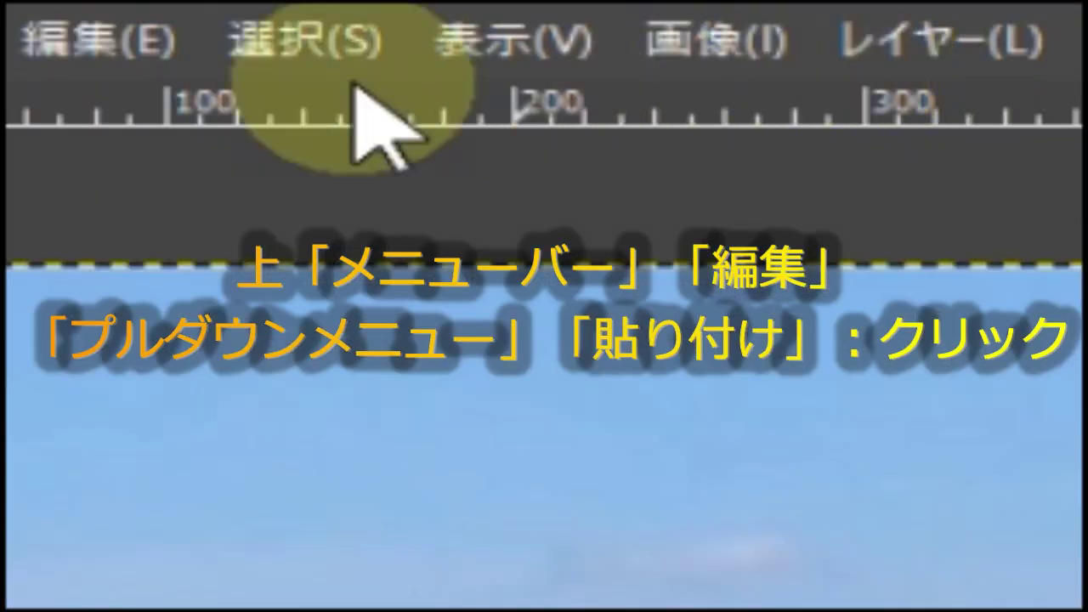
pyautogui.click(79, 42)
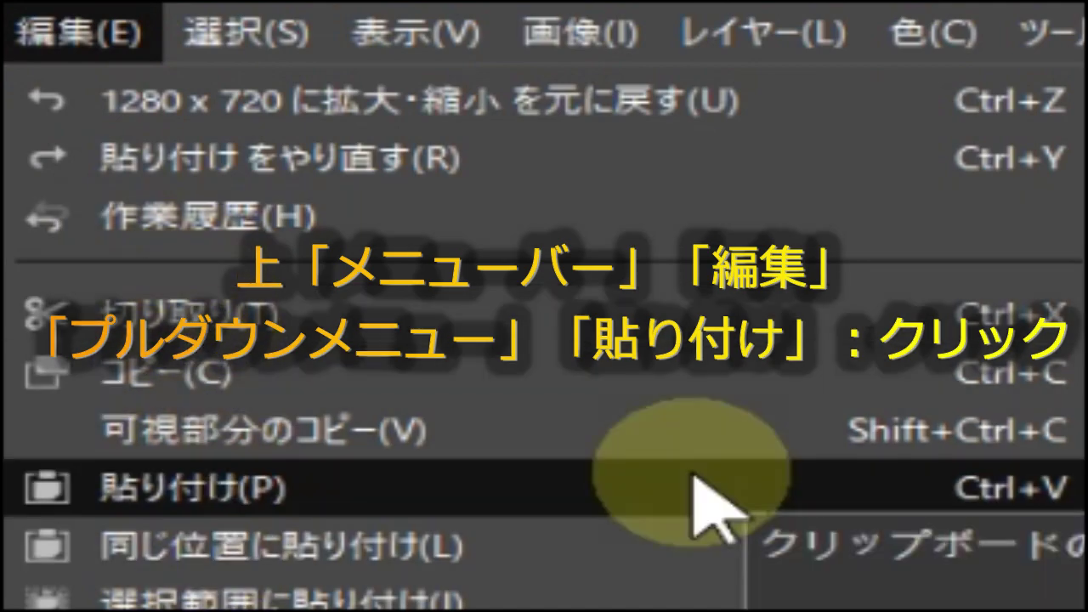
pyautogui.click(693, 472)
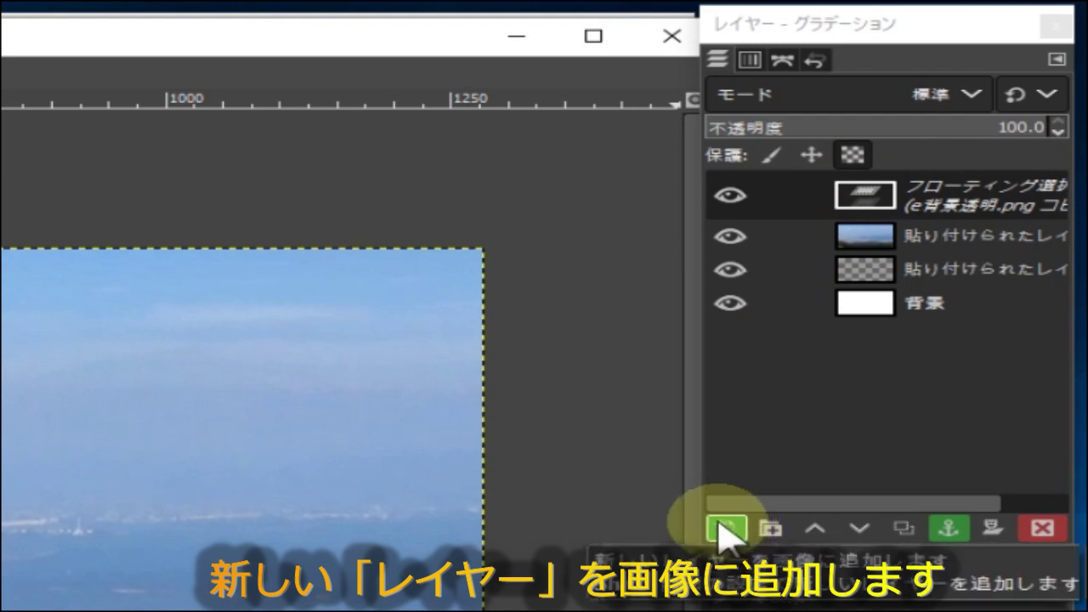
pyautogui.click(721, 531)
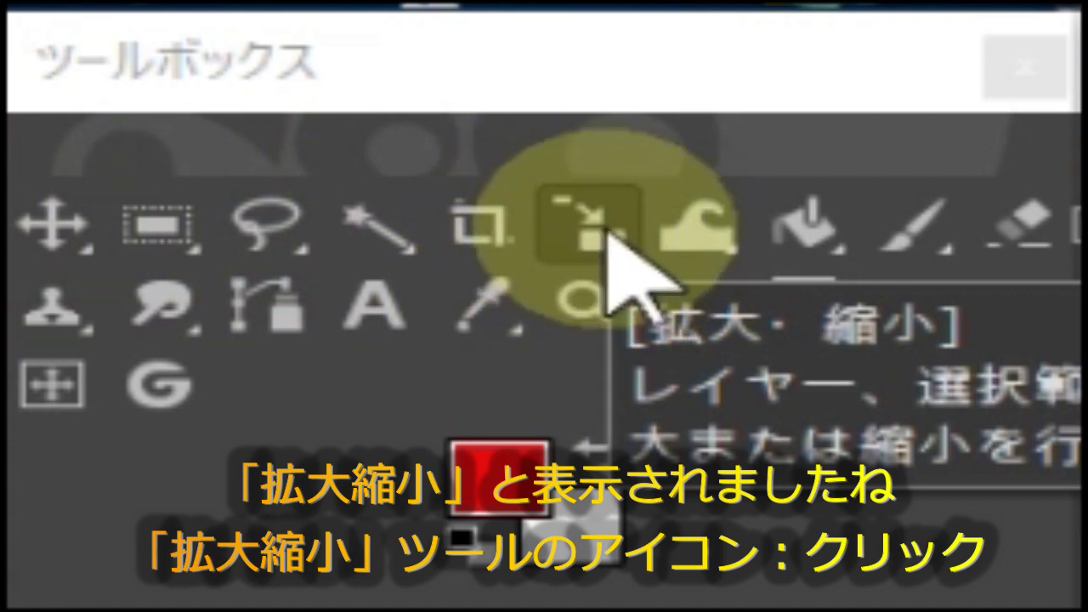
# - Scale the child layer with the chain unlinked, squashing it to 379 × 150 px
pyautogui.click(605, 234)
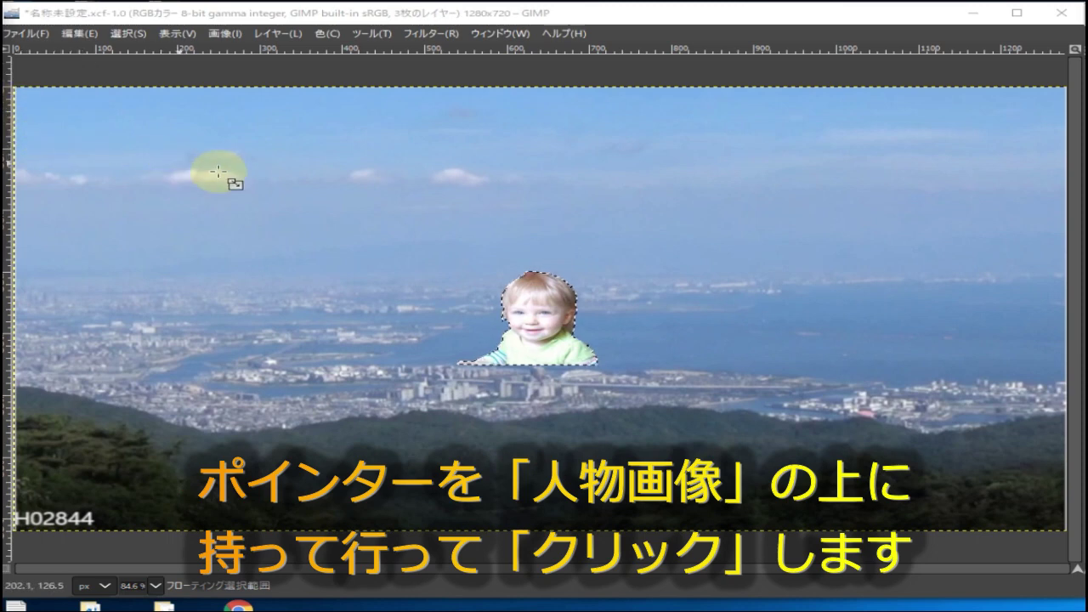
pyautogui.click(536, 313)
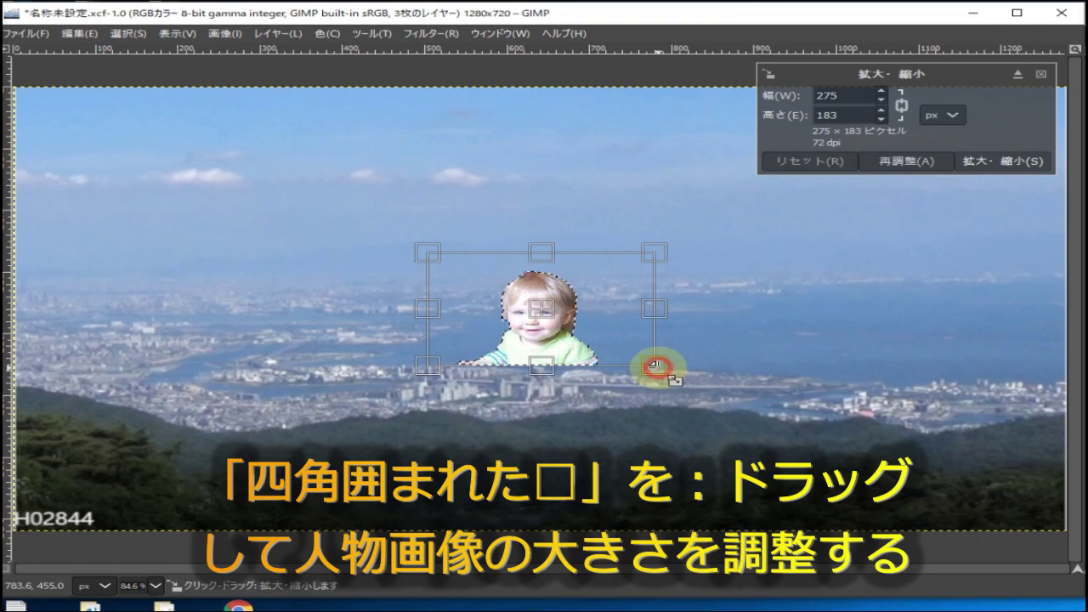
pyautogui.moveTo(653, 365)
pyautogui.mouseDown()
pyautogui.moveTo(780, 447)
pyautogui.moveTo(668, 380)
pyautogui.moveTo(726, 400)
pyautogui.mouseUp()
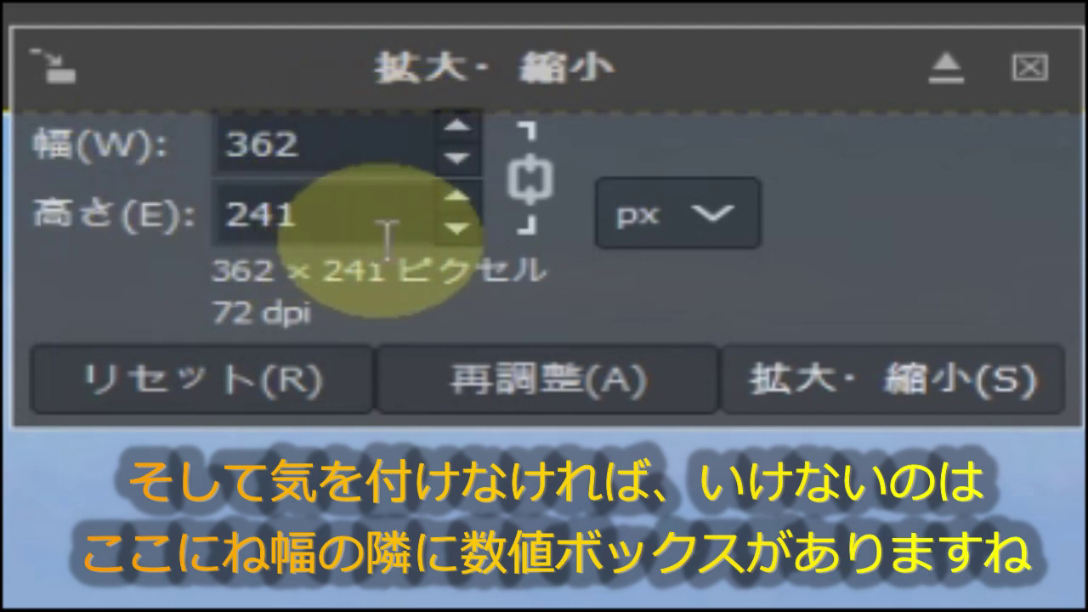
pyautogui.click(520, 177)
pyautogui.click(522, 182)
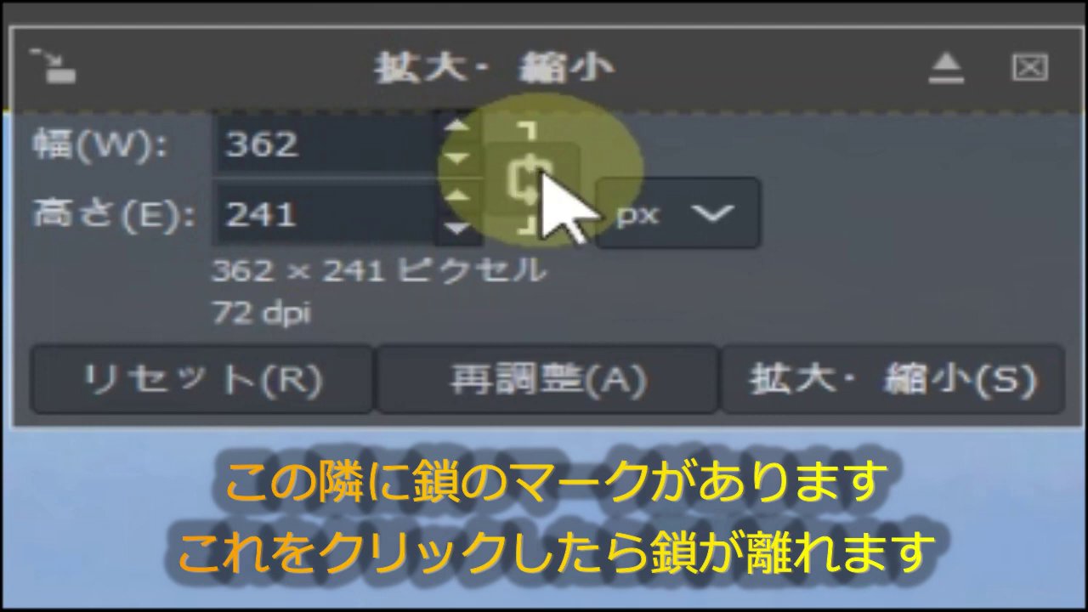
pyautogui.click(542, 189)
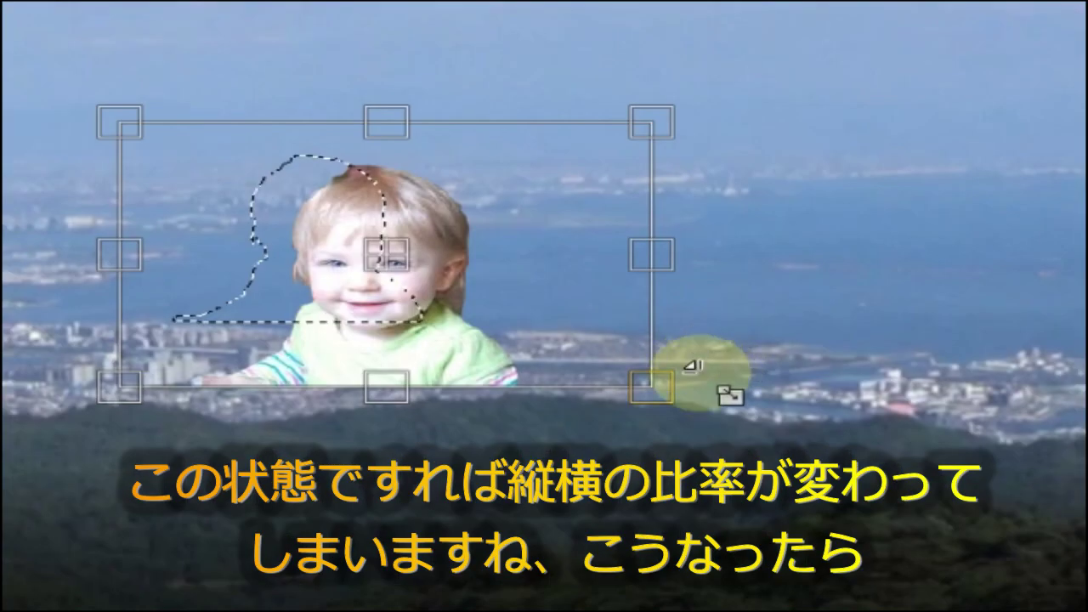
pyautogui.moveTo(653, 384)
pyautogui.mouseDown()
pyautogui.moveTo(632, 250)
pyautogui.moveTo(639, 391)
pyautogui.moveTo(652, 392)
pyautogui.moveTo(380, 380)
pyautogui.moveTo(636, 401)
pyautogui.moveTo(675, 289)
pyautogui.mouseUp()
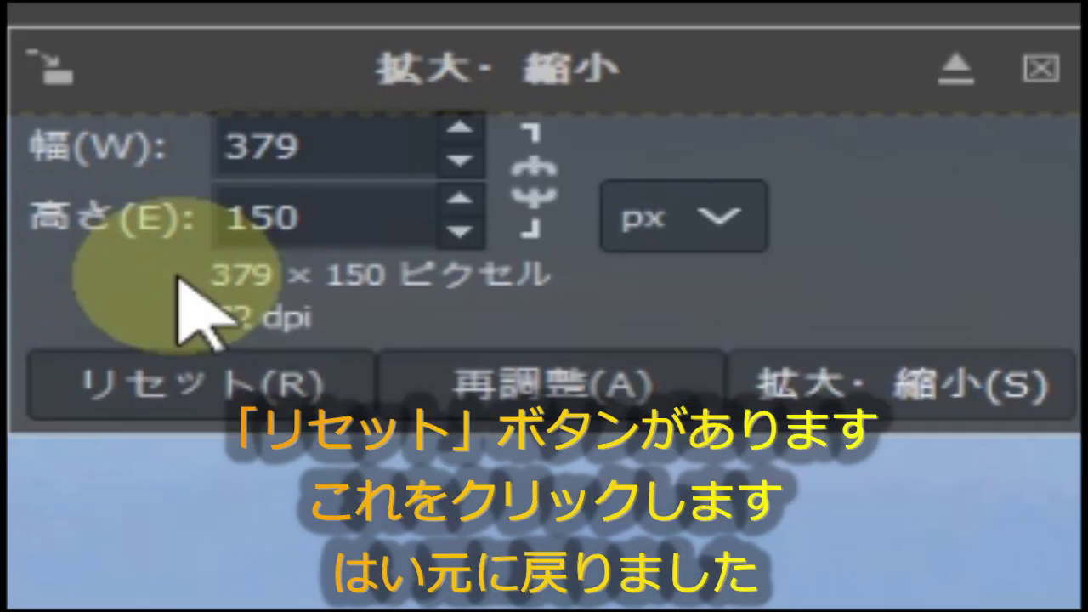
# - Reset to 275 × 183, relink the chain, and scale the child to about 638 × 425
pyautogui.click(237, 387)
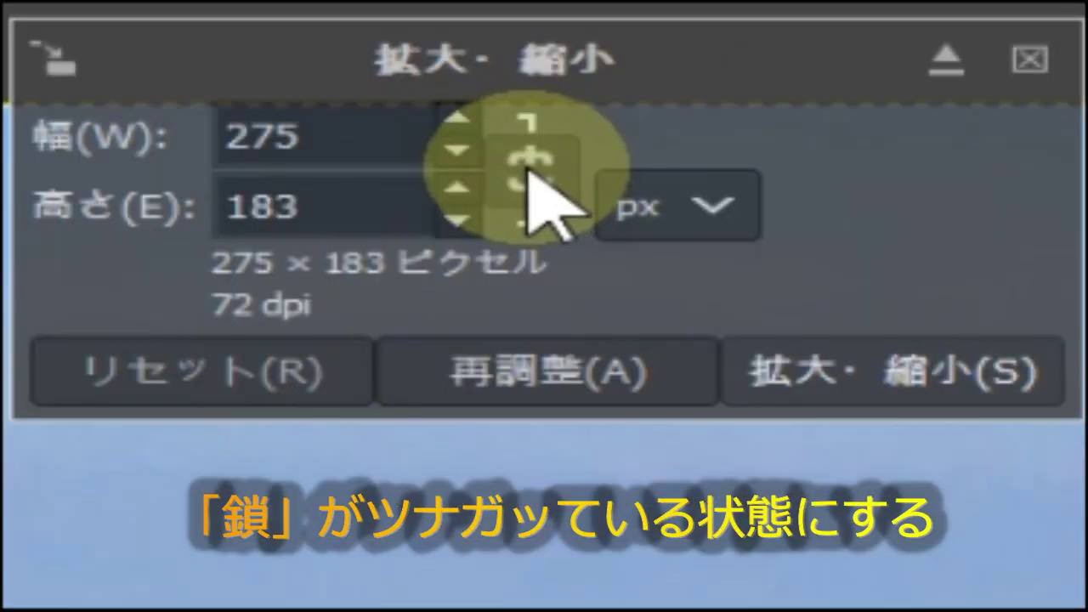
pyautogui.click(903, 84)
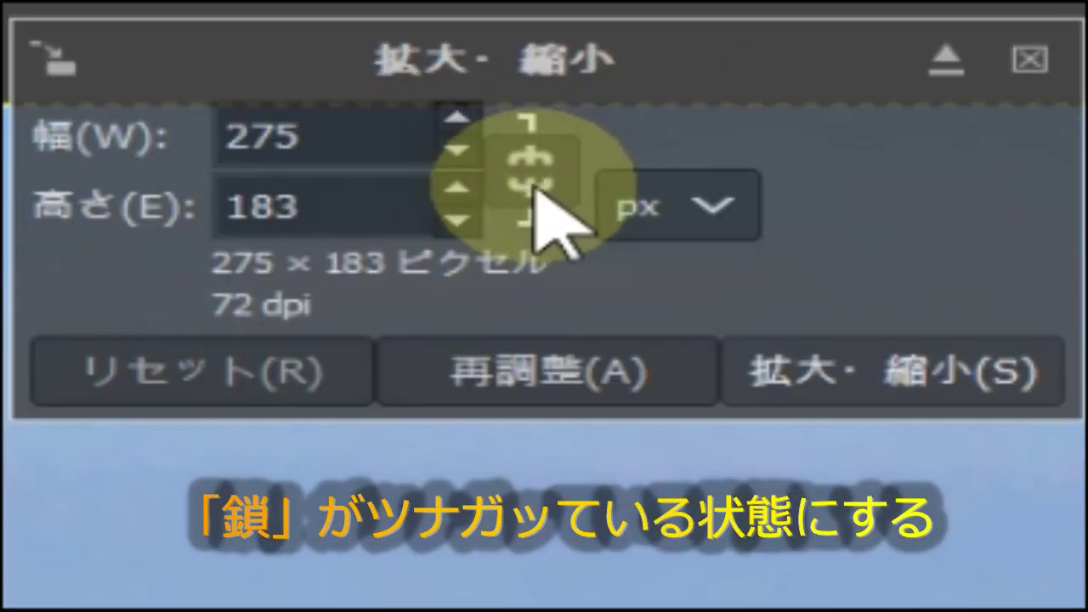
pyautogui.click(532, 186)
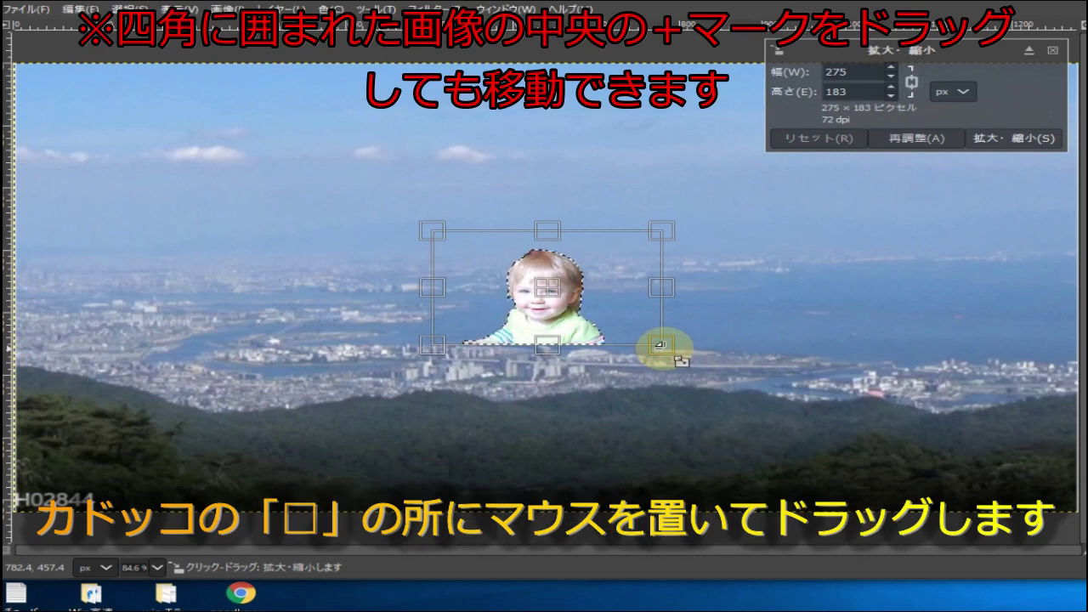
pyautogui.moveTo(662, 344)
pyautogui.mouseDown()
pyautogui.moveTo(781, 410)
pyautogui.moveTo(1007, 494)
pyautogui.mouseUp()
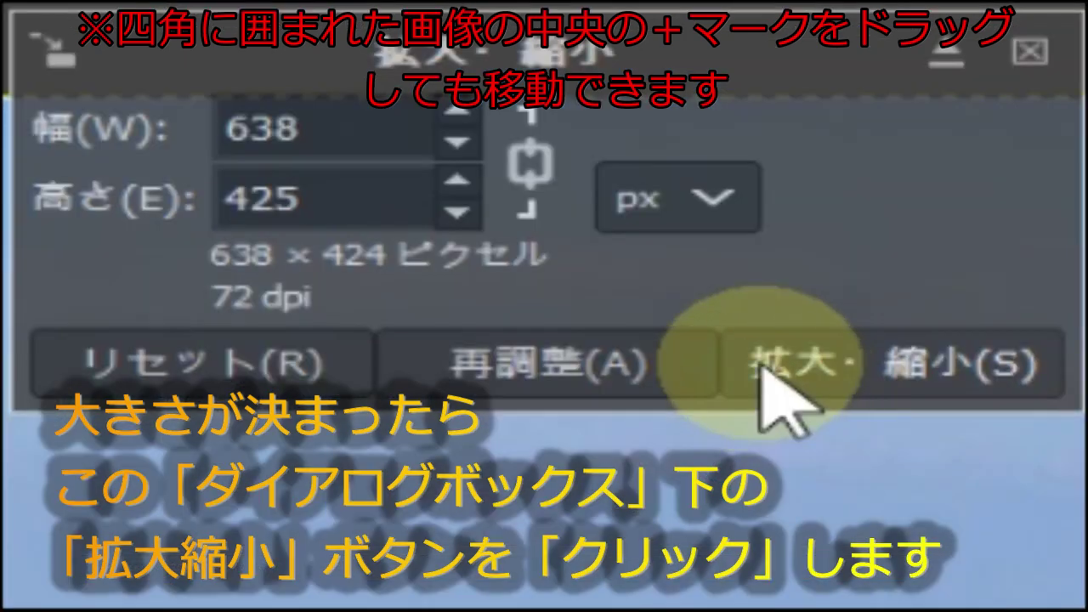
pyautogui.click(1002, 365)
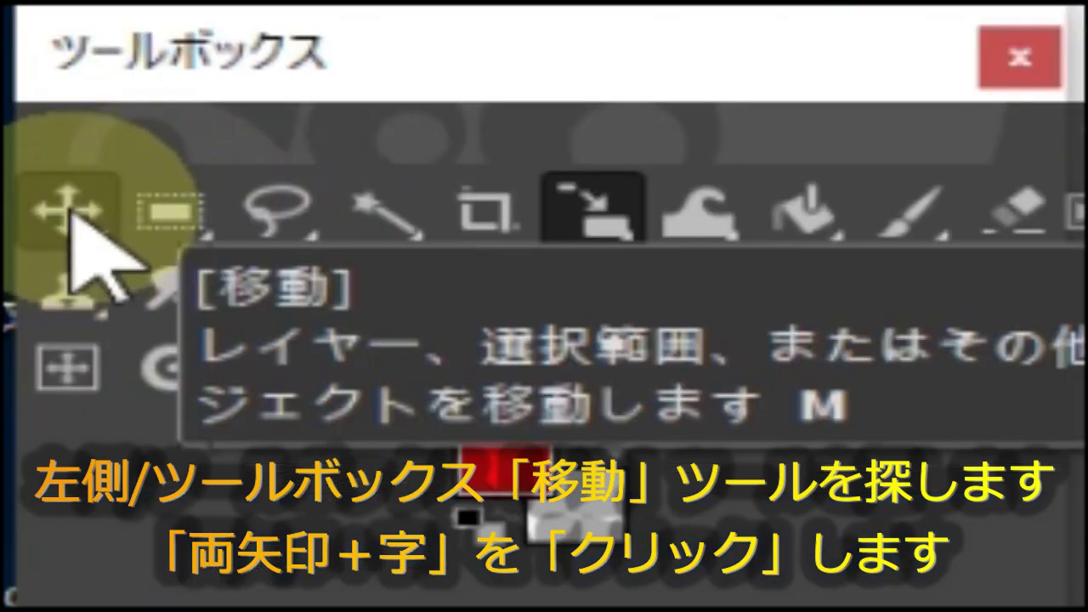
# - Move the child layer to the photo's lower right and clear its dashed outline
pyautogui.click(68, 213)
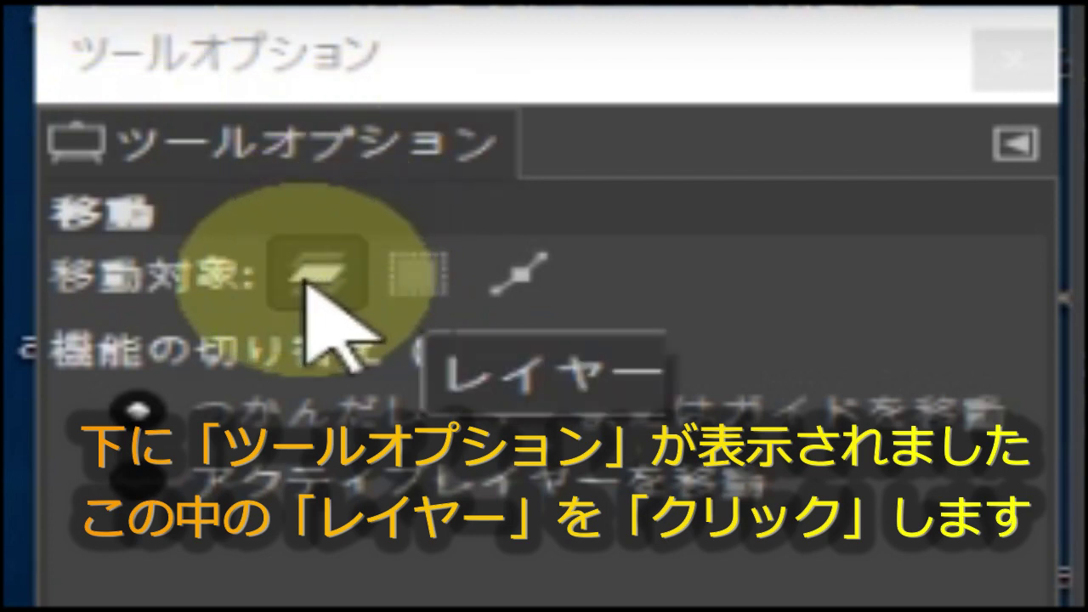
pyautogui.click(306, 282)
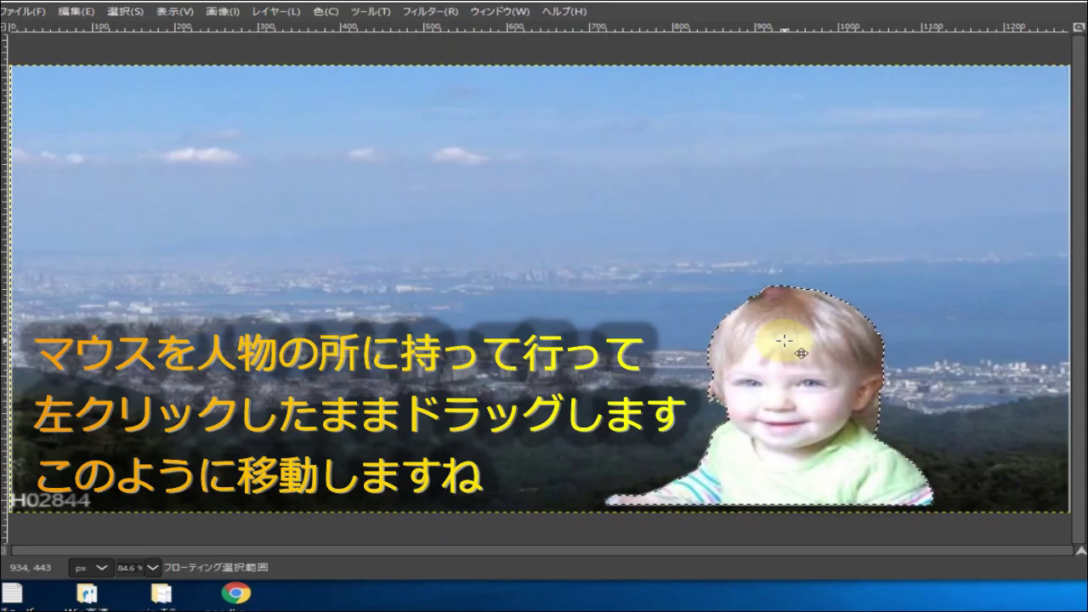
pyautogui.moveTo(784, 341)
pyautogui.mouseDown()
pyautogui.moveTo(855, 304)
pyautogui.moveTo(863, 335)
pyautogui.moveTo(891, 347)
pyautogui.mouseUp()
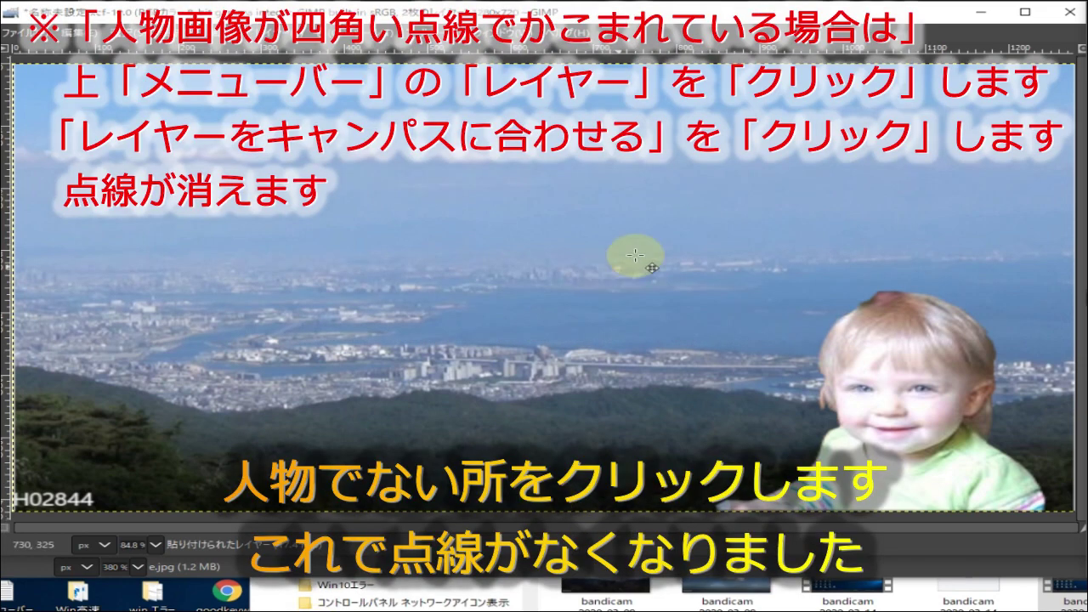
pyautogui.click(145, 149)
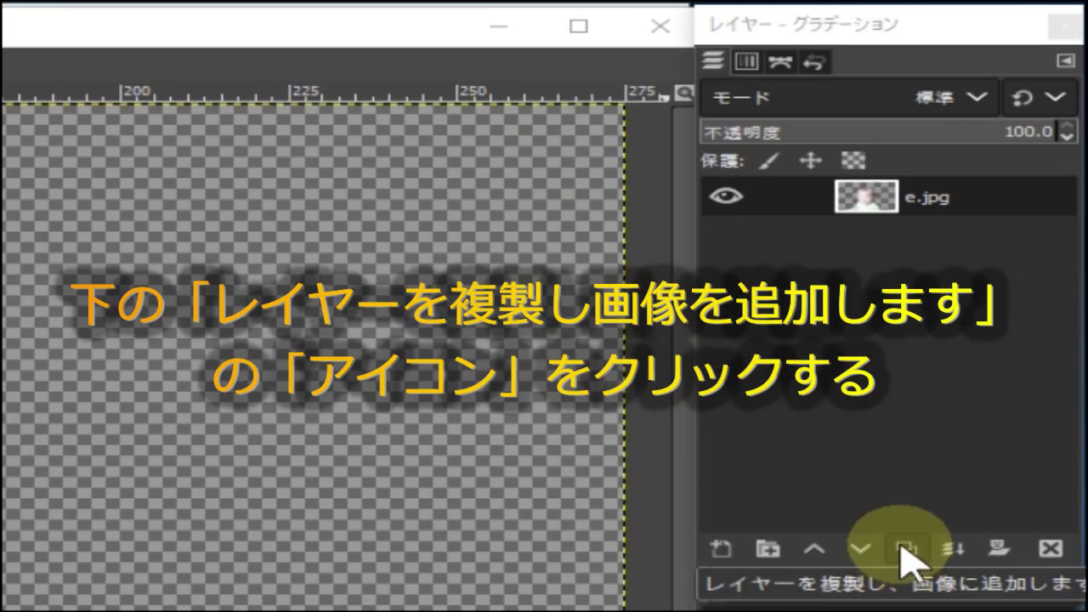
# - Duplicate the e.jpg layer and move the copy below the original
pyautogui.click(906, 549)
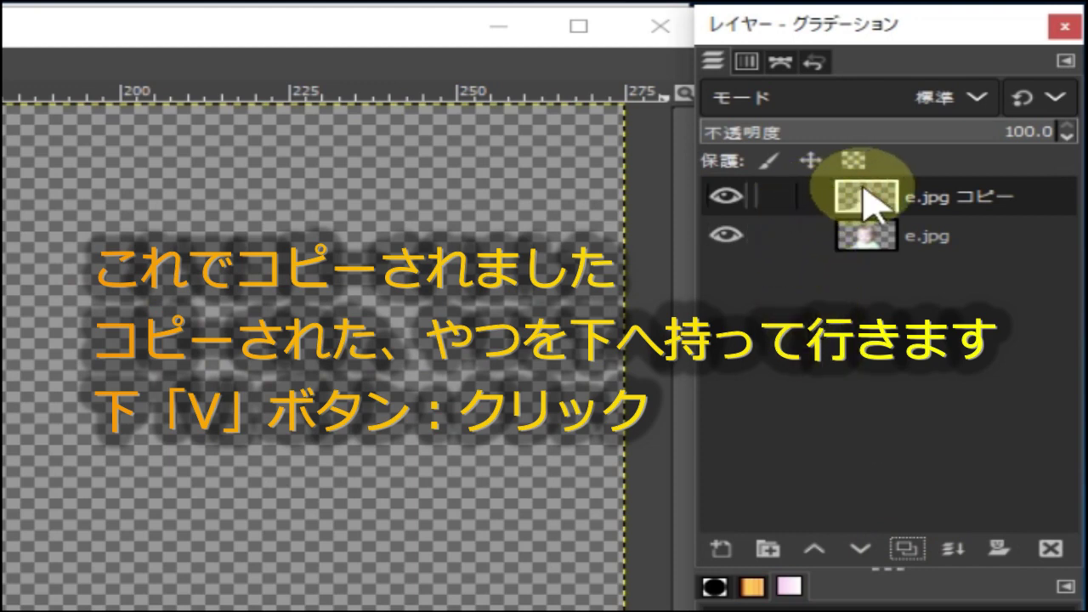
pyautogui.click(1000, 197)
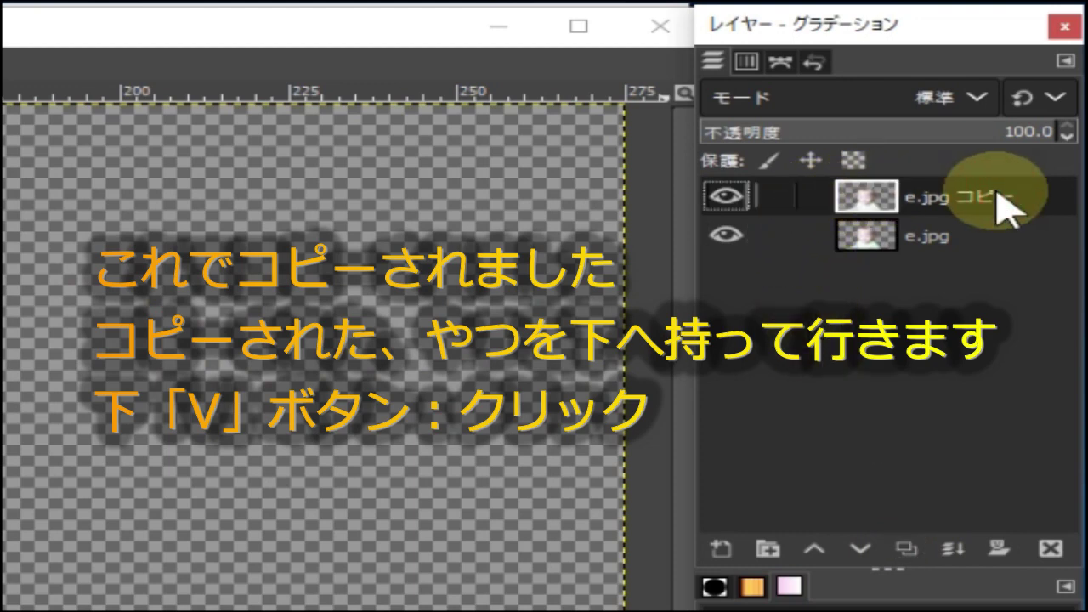
pyautogui.click(864, 548)
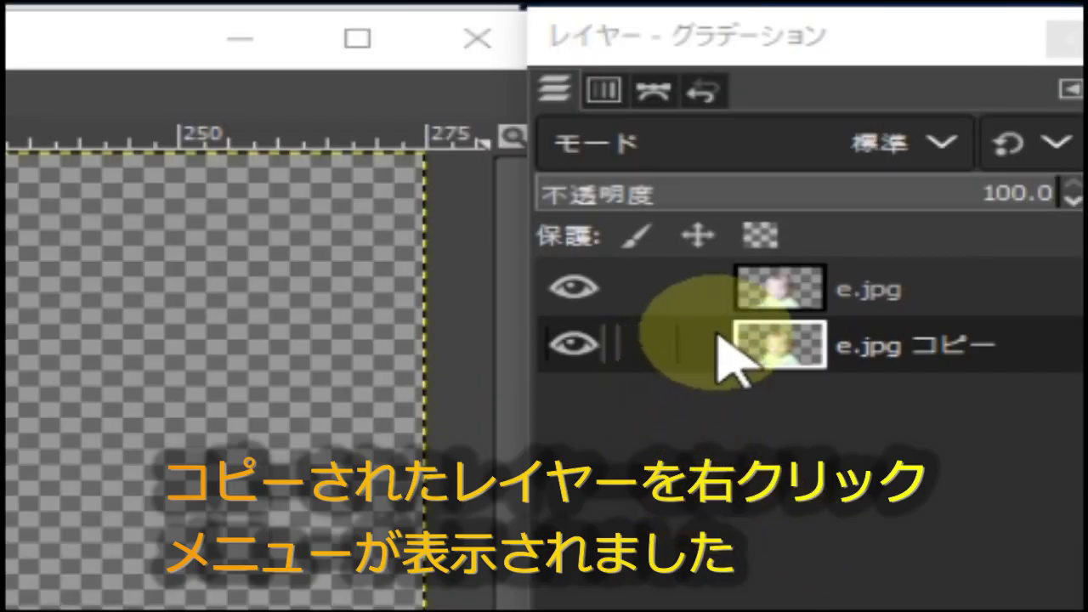
# - Select the child's opaque outline on the copy layer with Alpha to Selection
pyautogui.rightClick(719, 335)
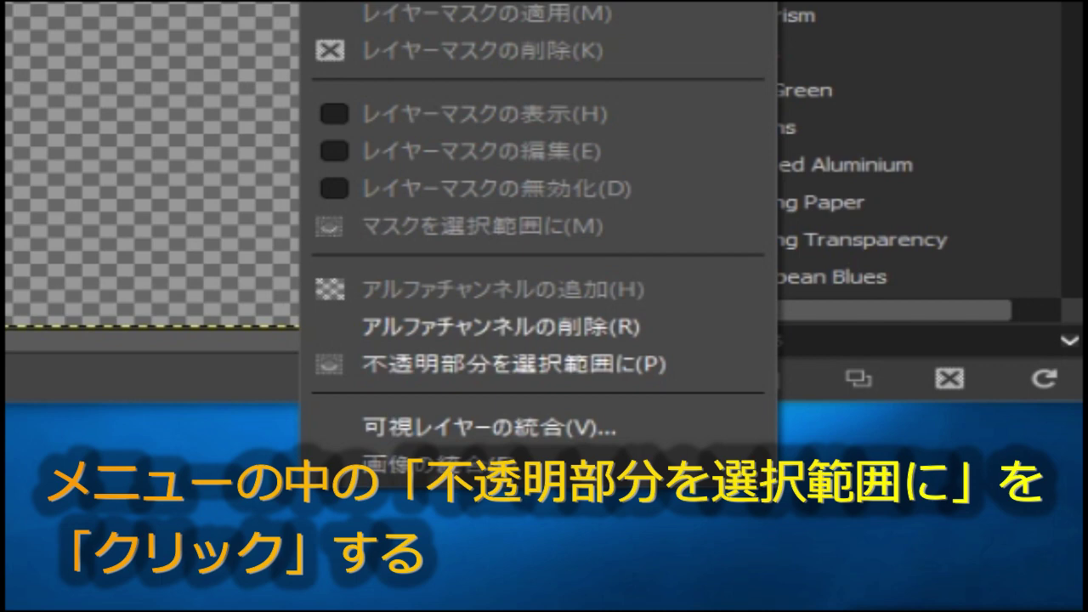
pyautogui.click(723, 366)
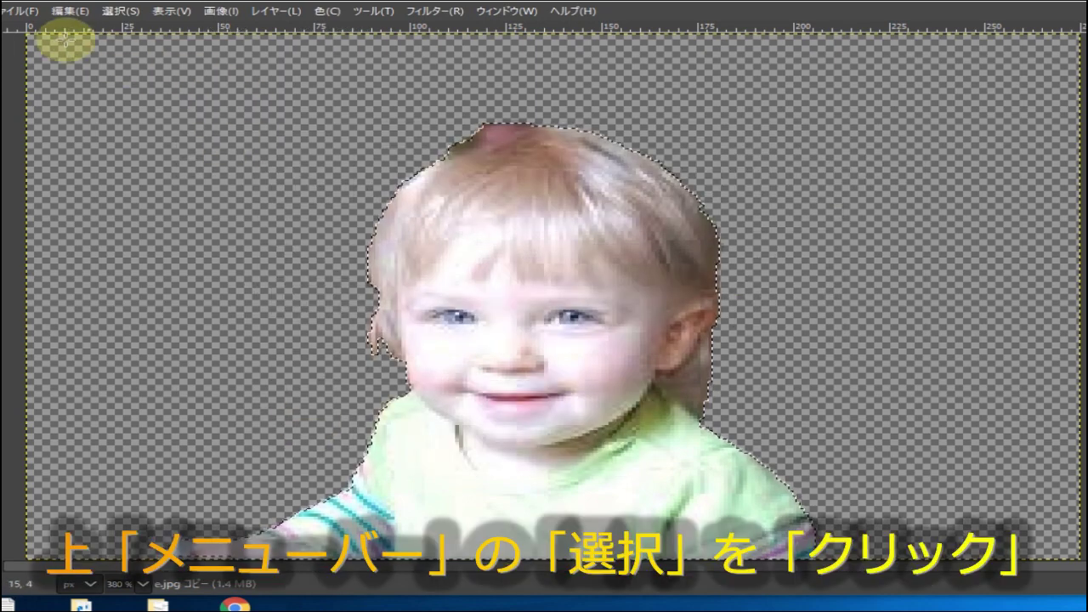
pyautogui.click(117, 12)
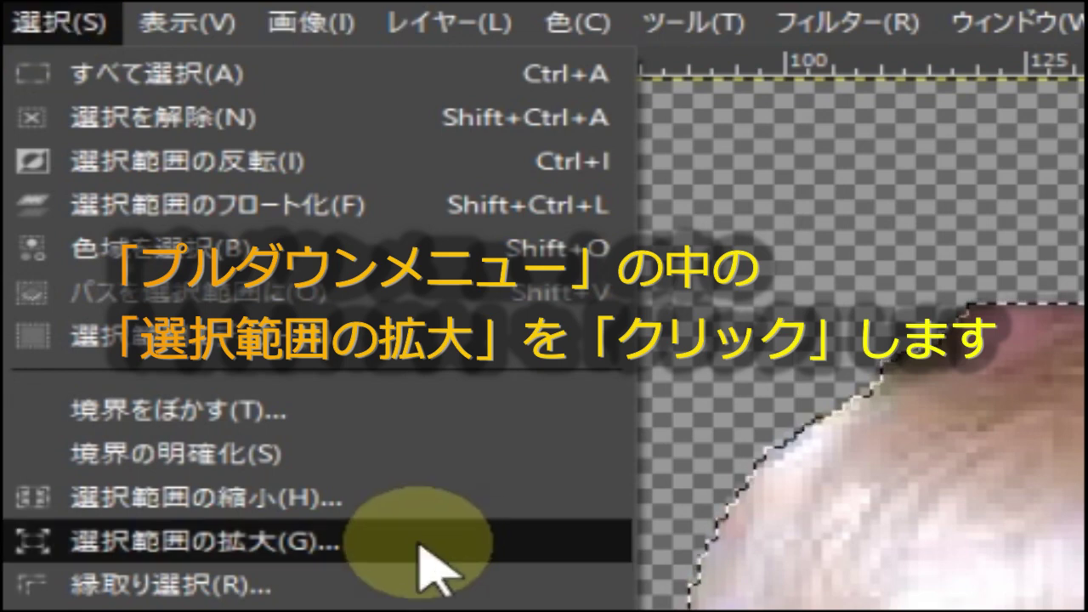
# - Grow the child's selection outward by 10 px with Select > Grow
pyautogui.click(483, 537)
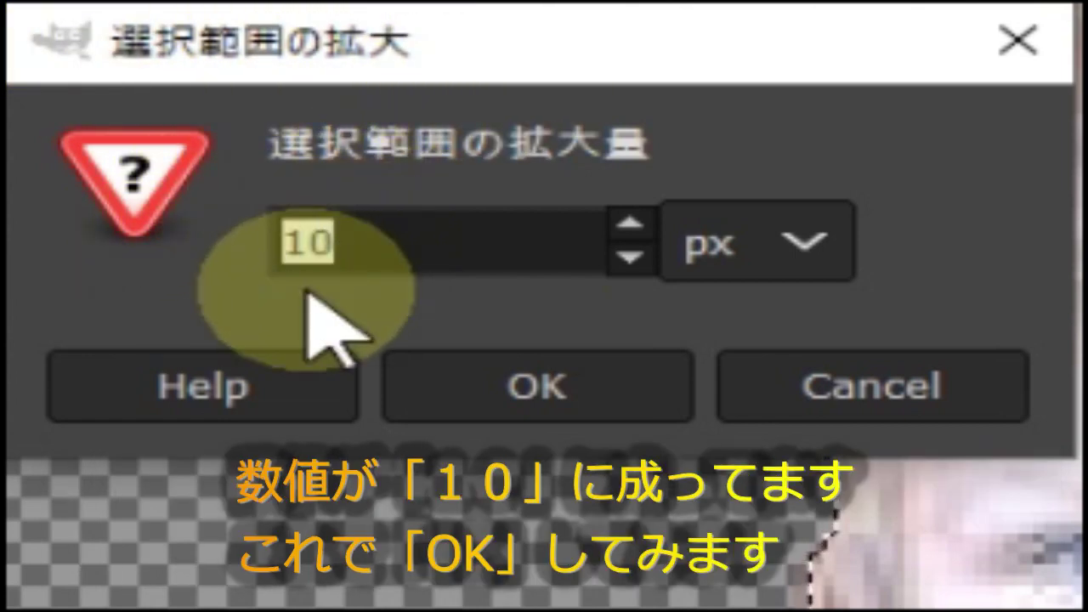
pyautogui.click(561, 393)
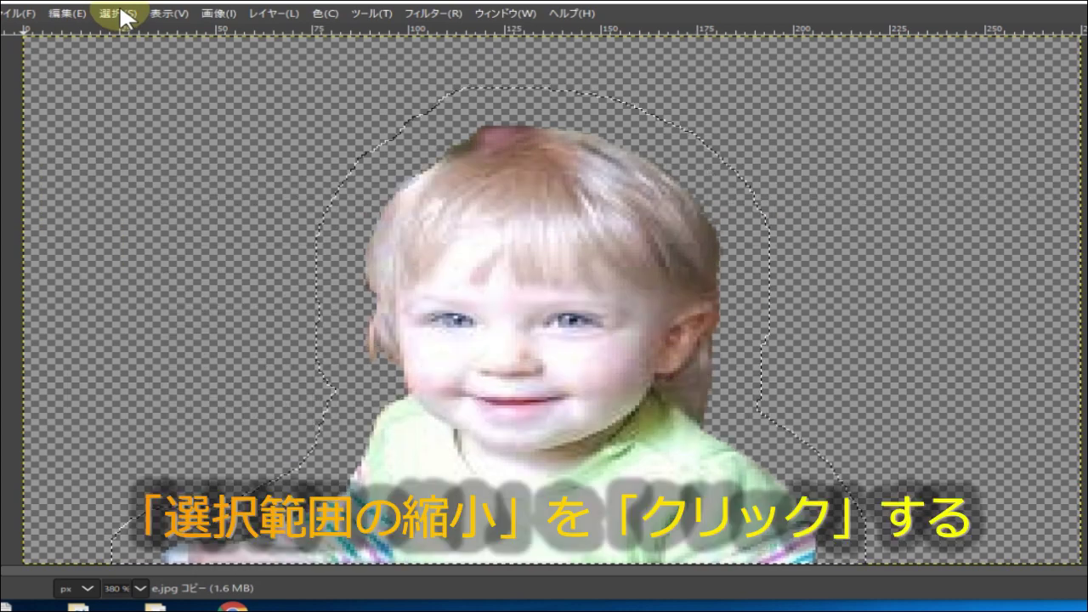
# - Shrink the grown child selection back by 8 px with Select > Shrink
pyautogui.click(116, 15)
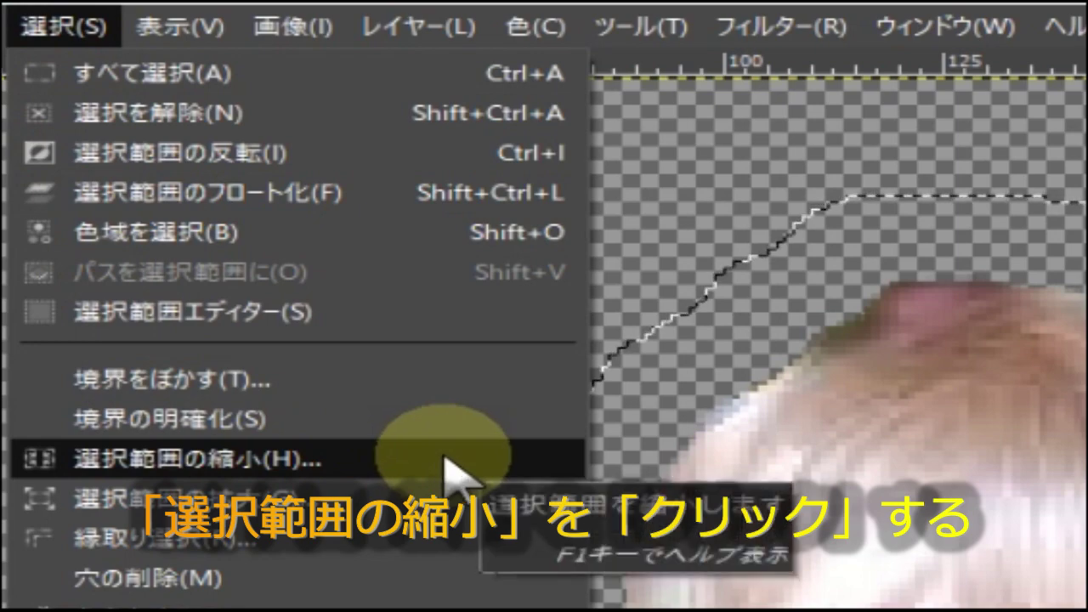
pyautogui.click(445, 462)
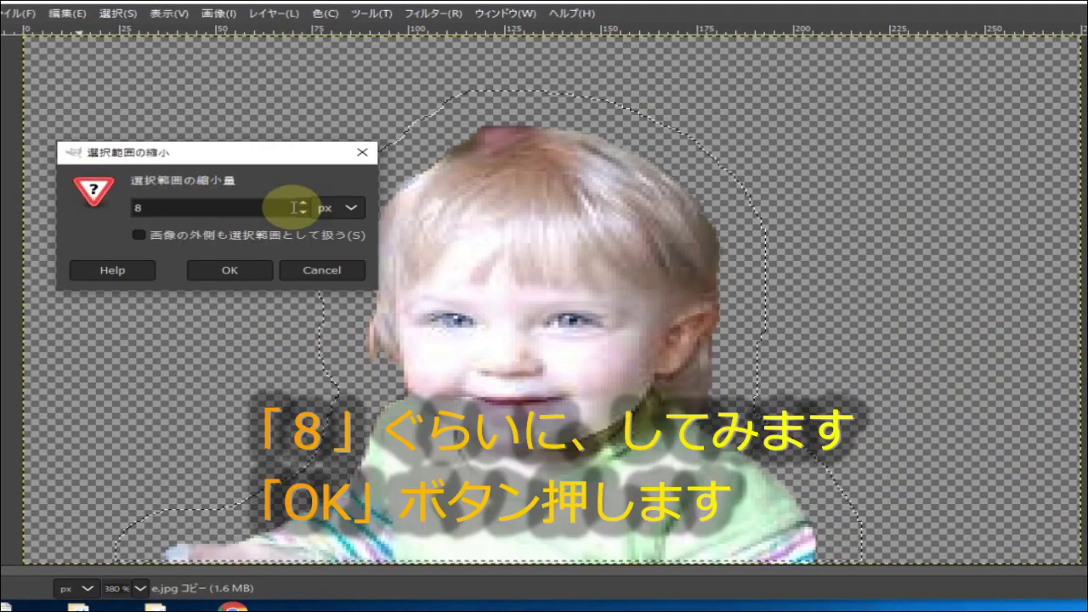
pyautogui.click(241, 270)
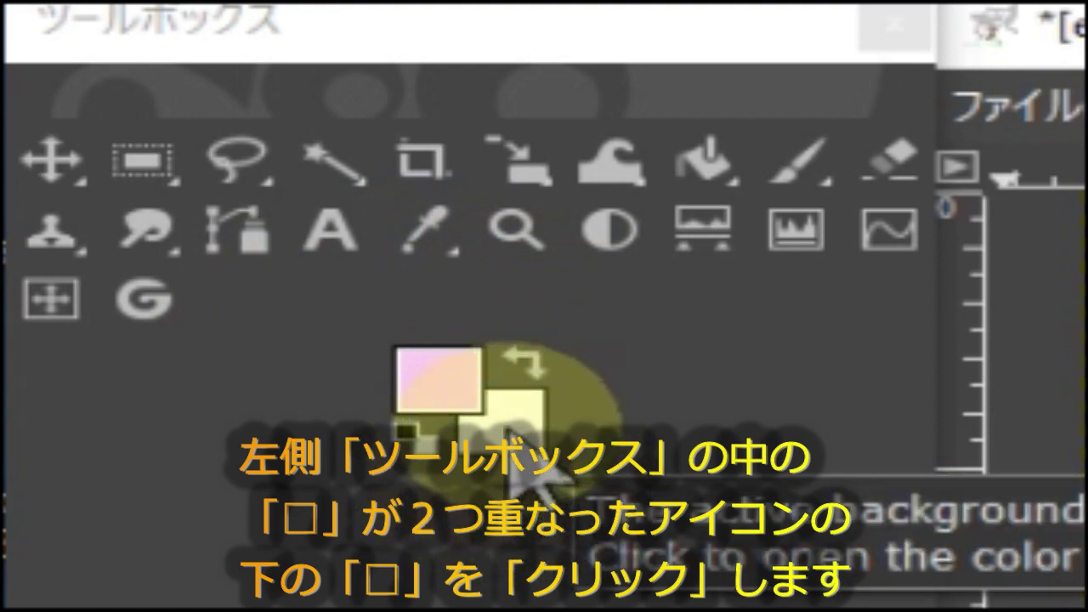
# - Set the background colour to white (ffffff) using the history swatch
pyautogui.click(505, 423)
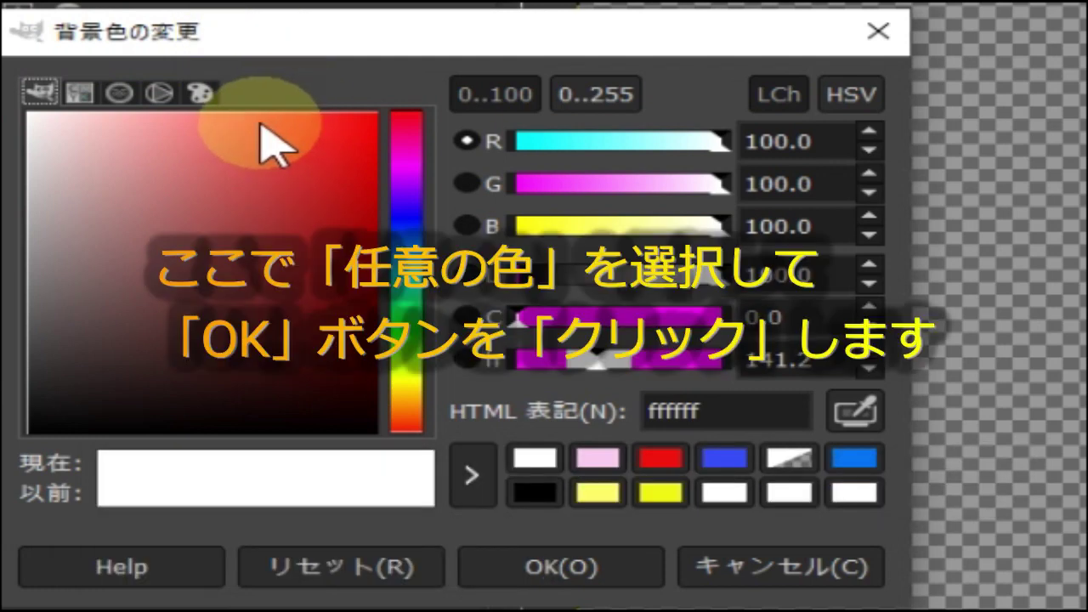
pyautogui.click(537, 452)
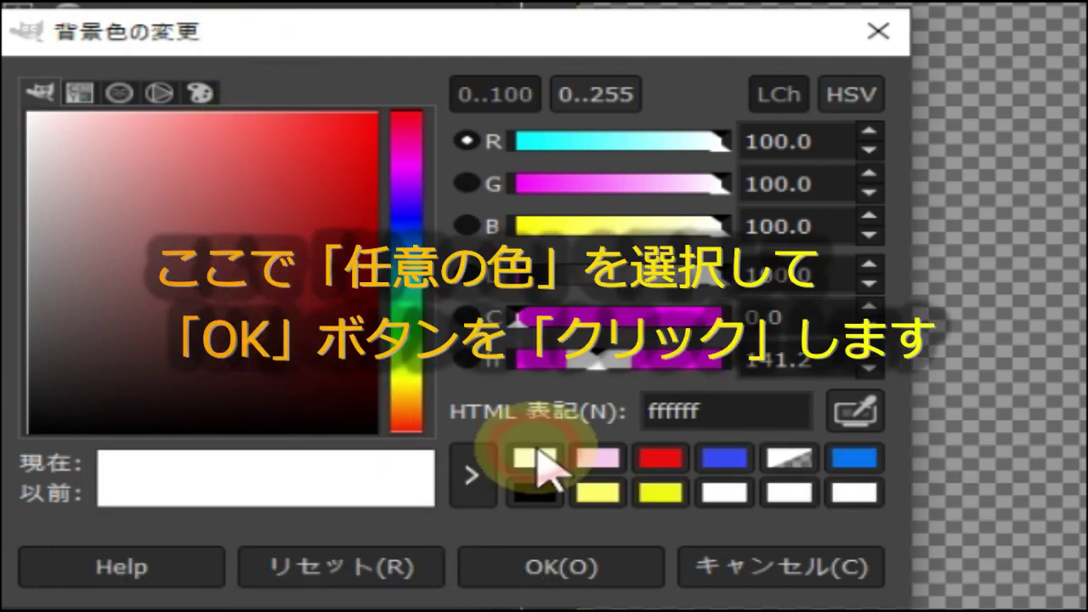
pyautogui.click(595, 568)
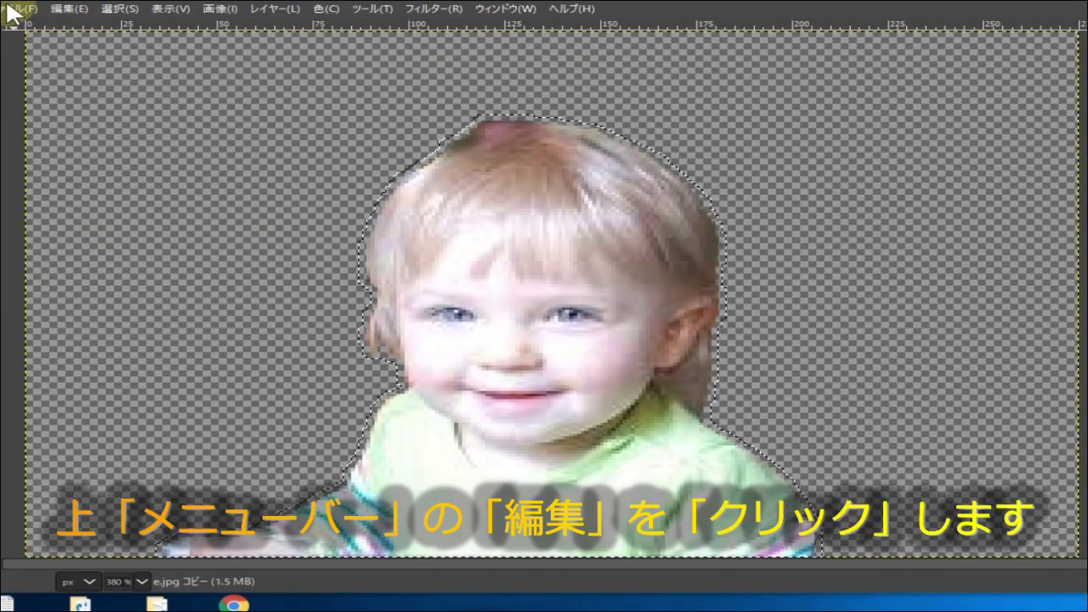
# - Fill the selection on the e.jpg copy layer with the white background colour
pyautogui.click(68, 11)
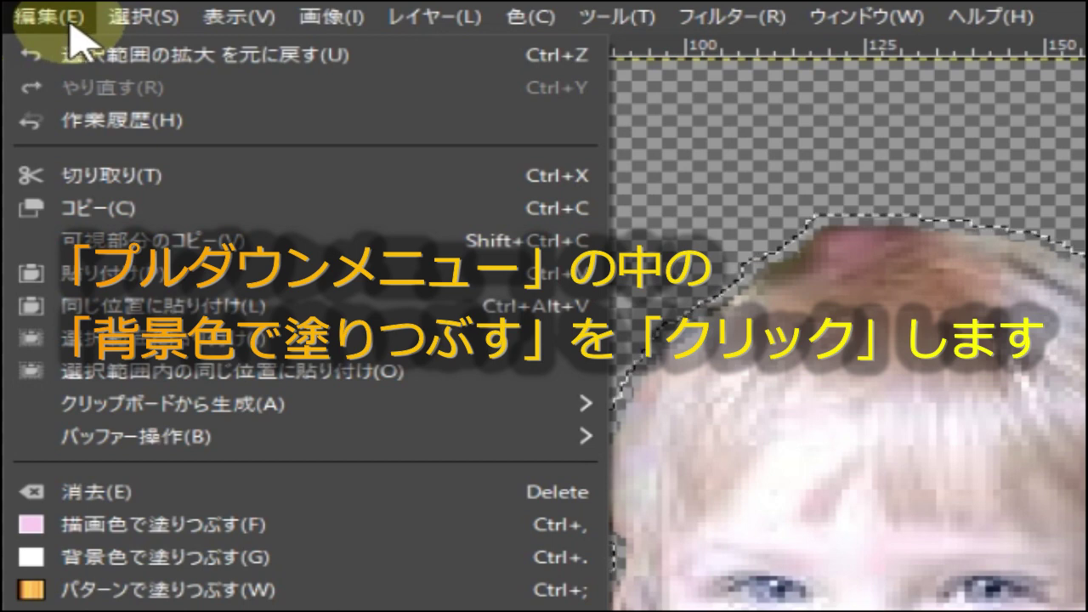
pyautogui.click(364, 561)
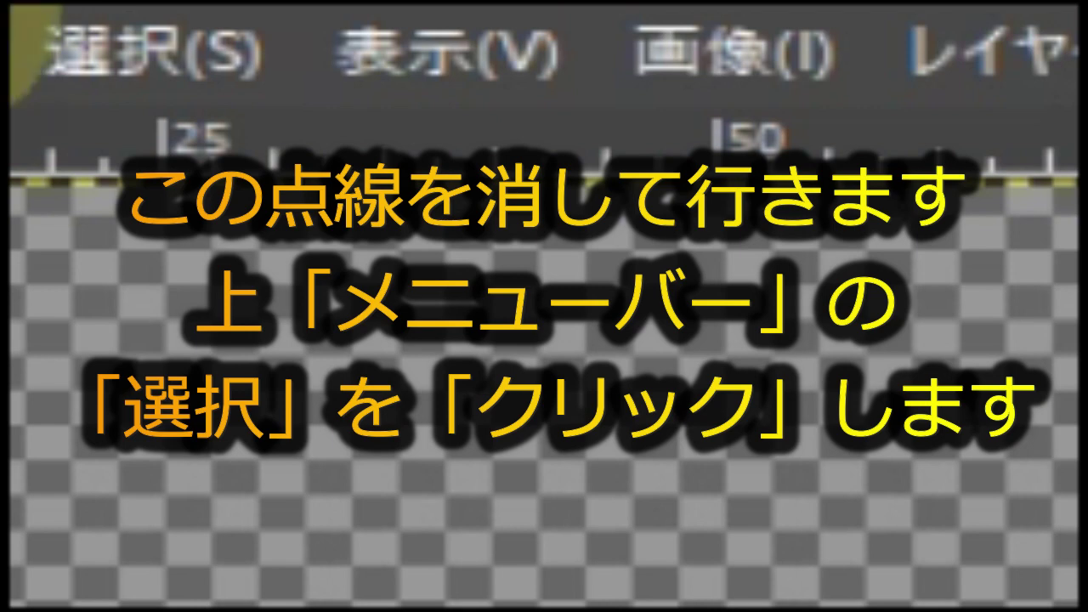
# - Clear the active selection around the child with Select > None
pyautogui.click(162, 49)
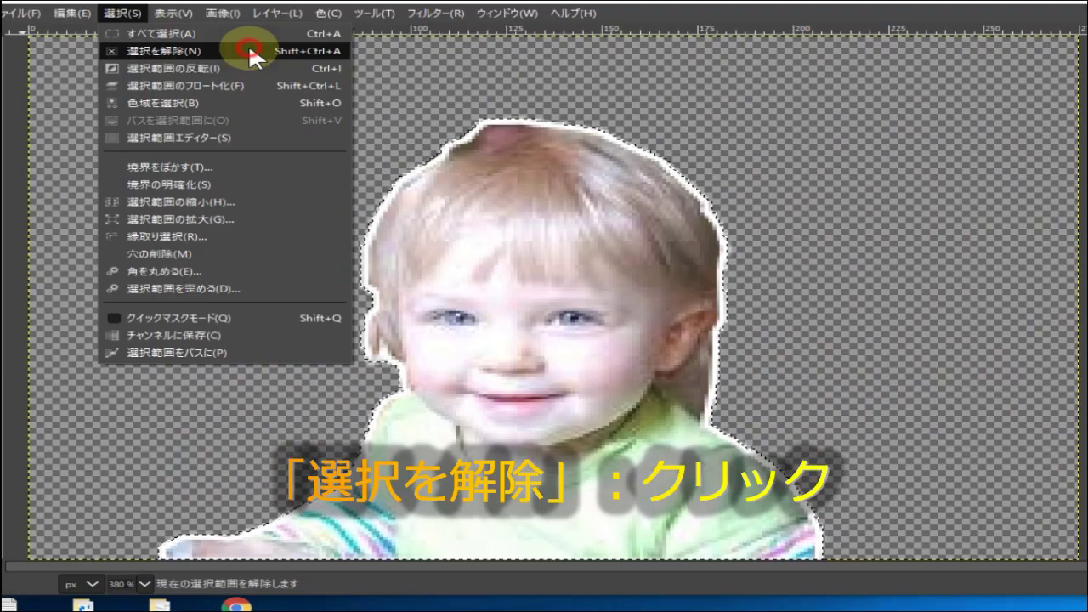
pyautogui.click(248, 43)
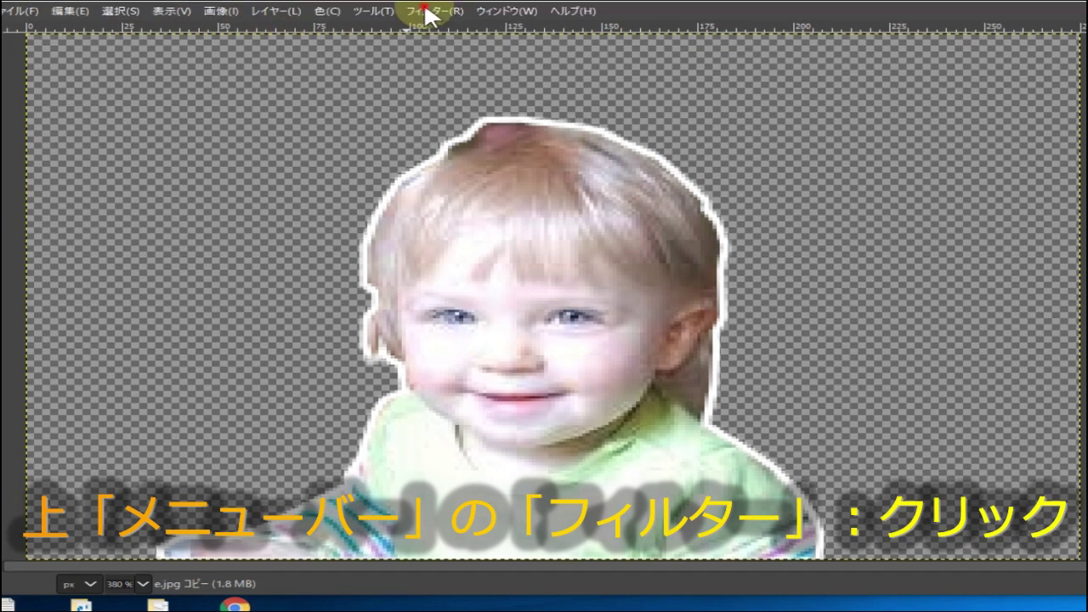
# - Apply a Gaussian blur of size 2.50 to the child's white outline
pyautogui.click(432, 12)
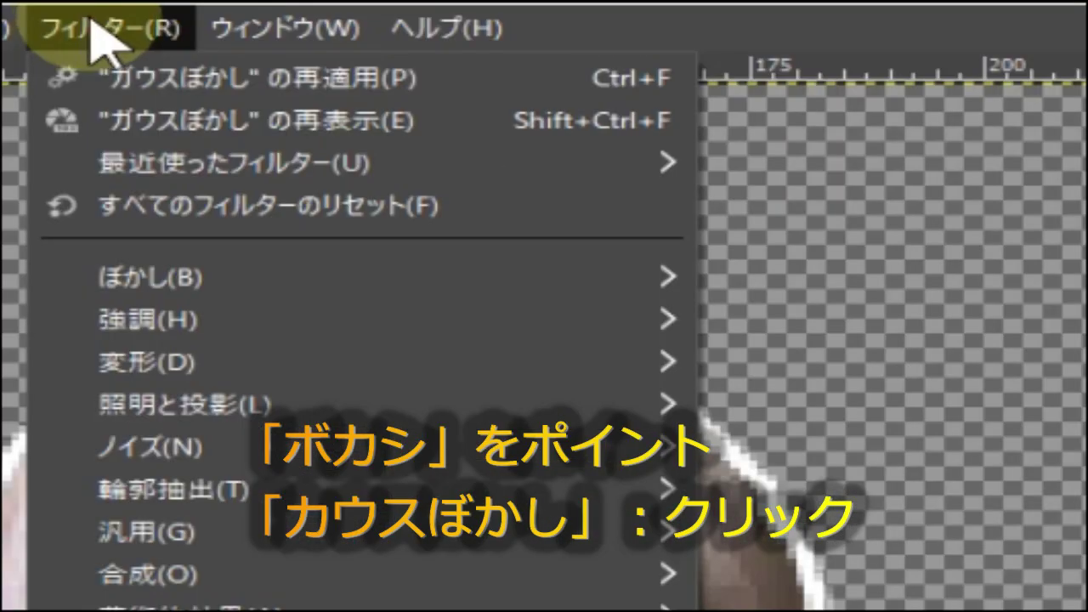
pyautogui.moveTo(340, 276)
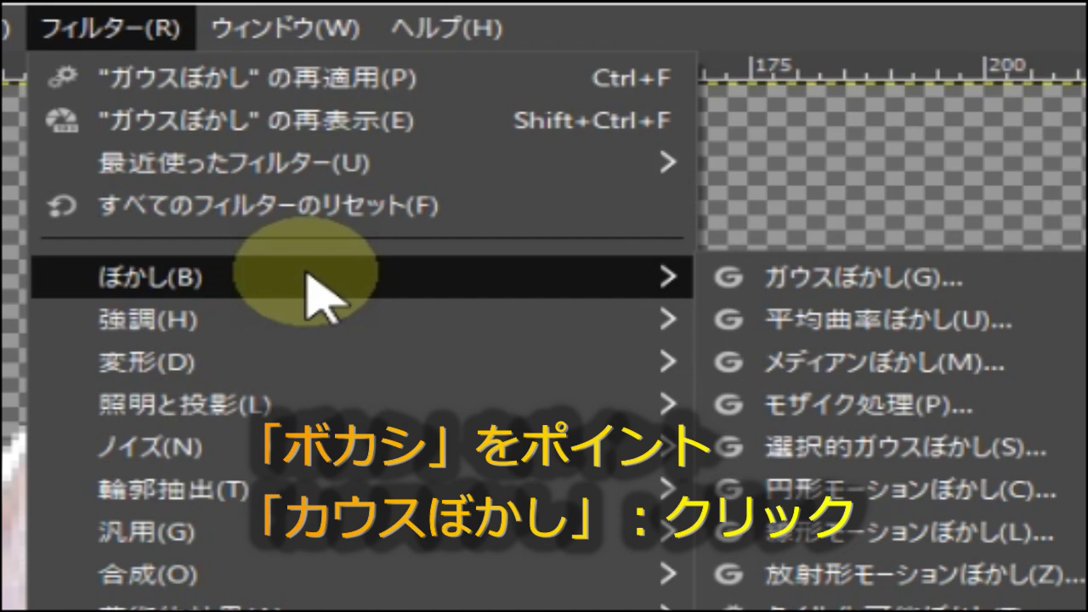
pyautogui.click(1048, 277)
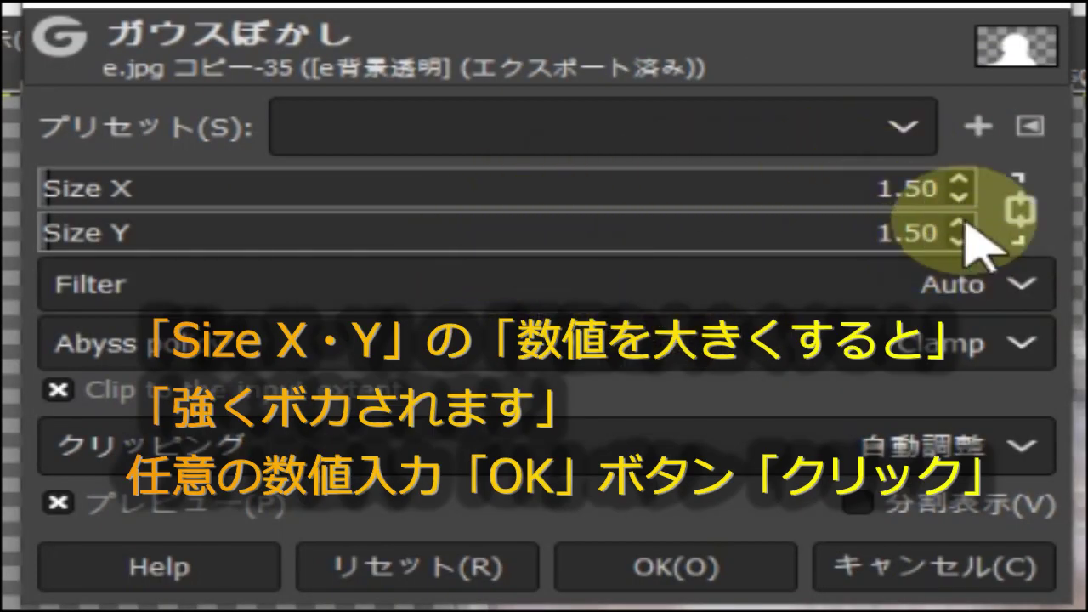
pyautogui.click(961, 180)
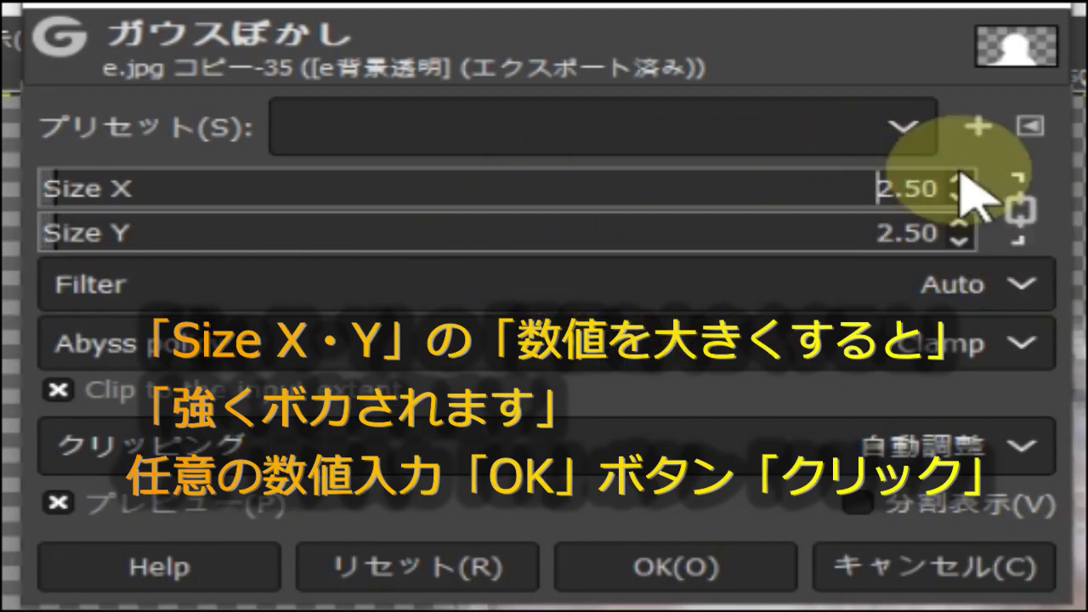
pyautogui.click(742, 562)
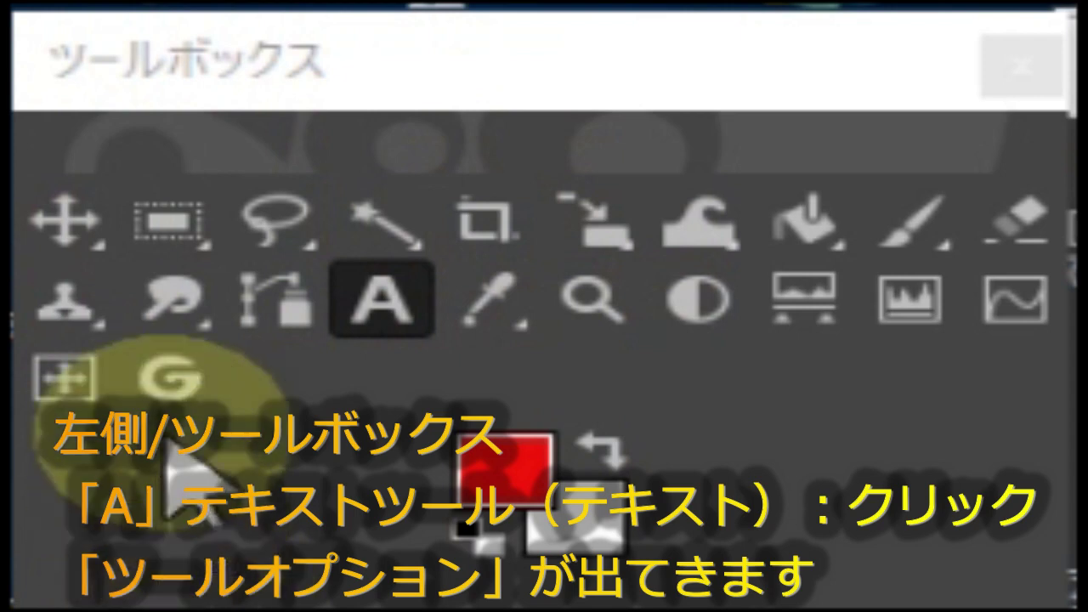
# - Activate the Text tool, showing options of Meiryo UI Bold, 131 px, red
pyautogui.click(384, 301)
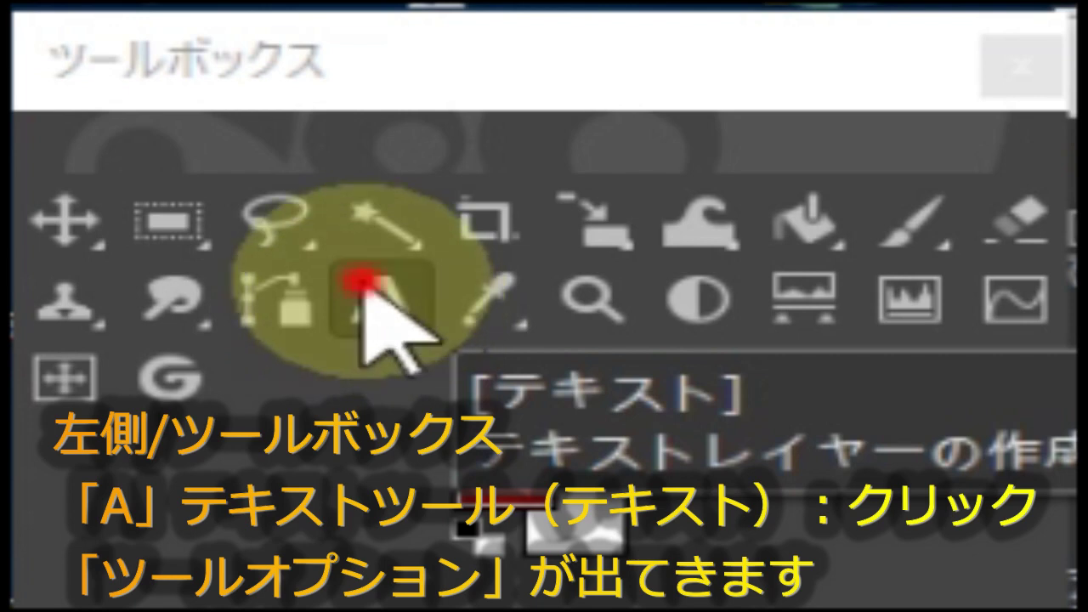
pyautogui.click(362, 281)
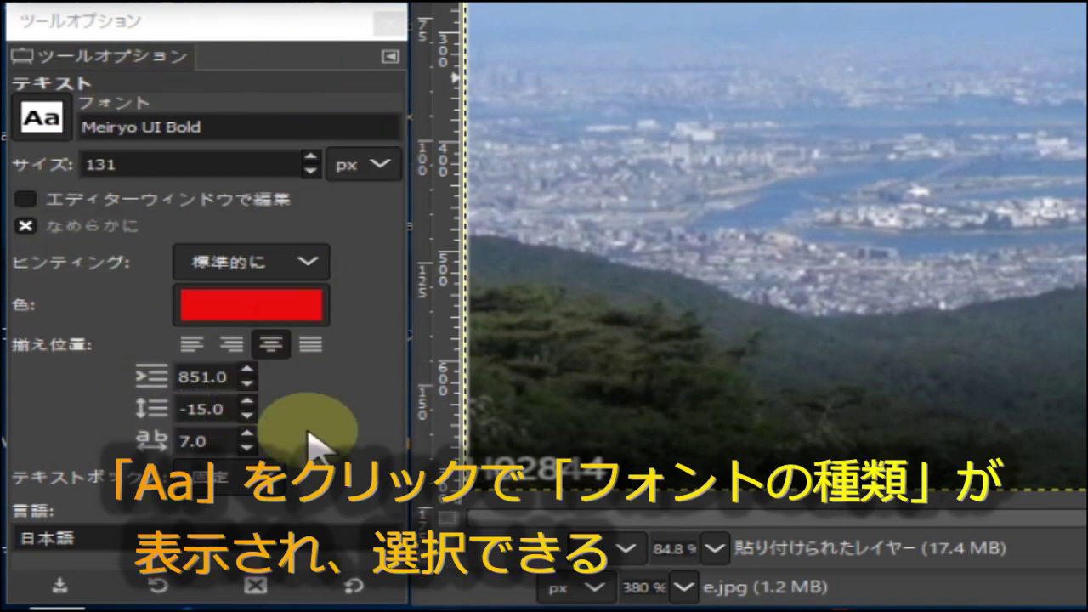
# - Choose Nirmala UI Bold from the Text tool's font list
pyautogui.click(42, 128)
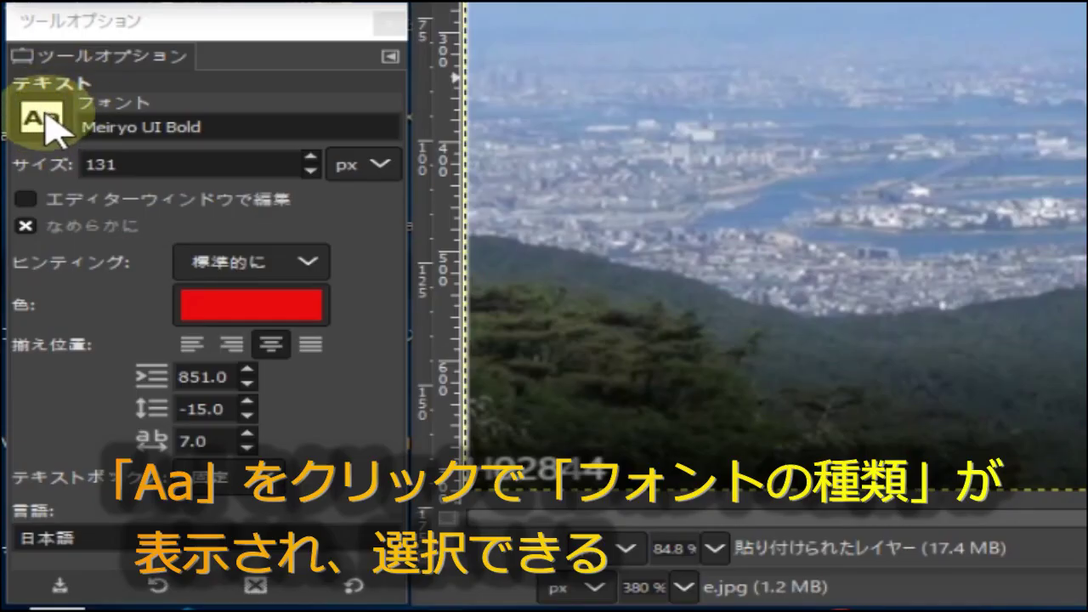
pyautogui.click(43, 118)
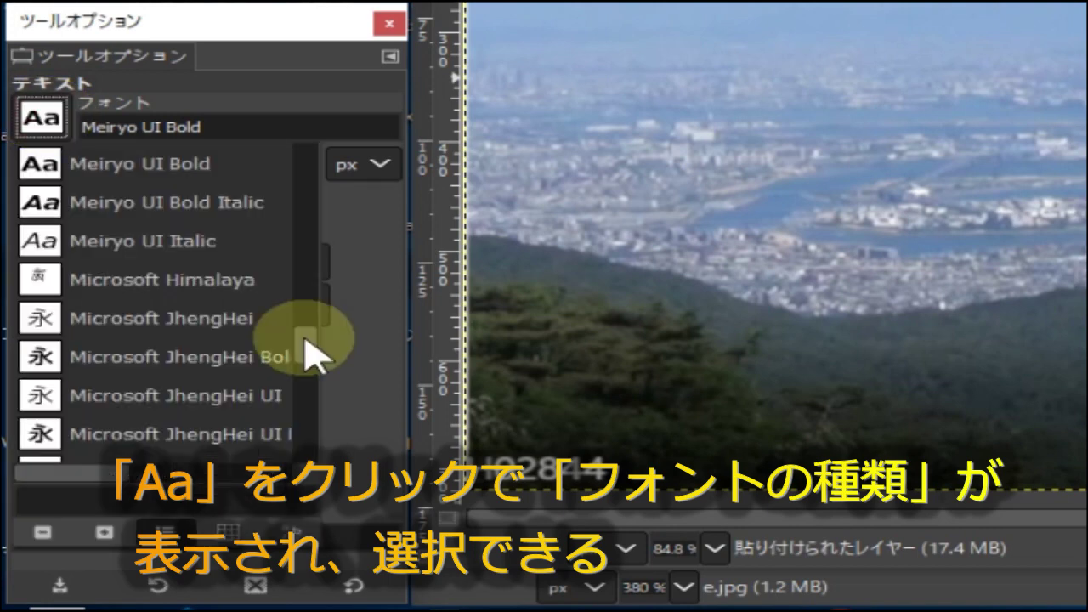
pyautogui.moveTo(307, 338); pyautogui.dragTo(311, 354)
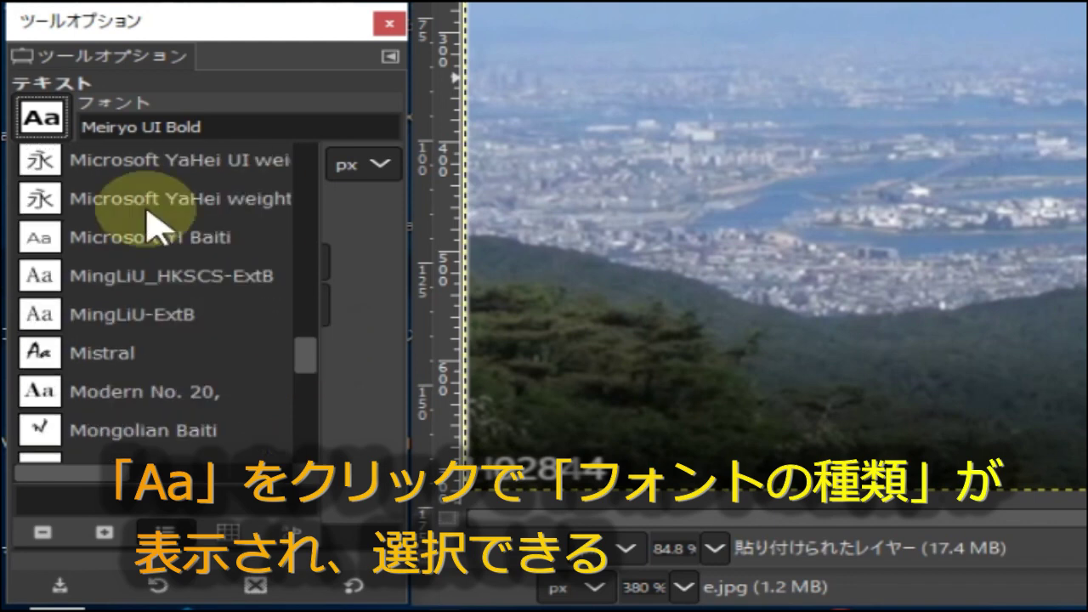
pyautogui.scroll(-1, 161, 226)
pyautogui.scroll(-2, 170, 238)
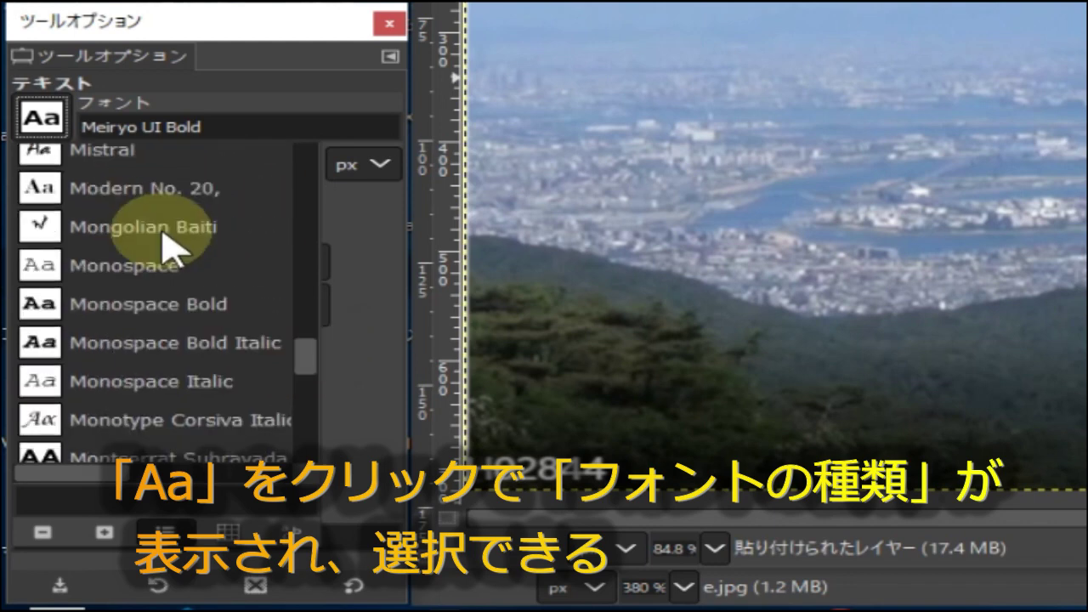
pyautogui.scroll(1, 170, 243)
pyautogui.scroll(3, 169, 241)
pyautogui.scroll(-1, 175, 251)
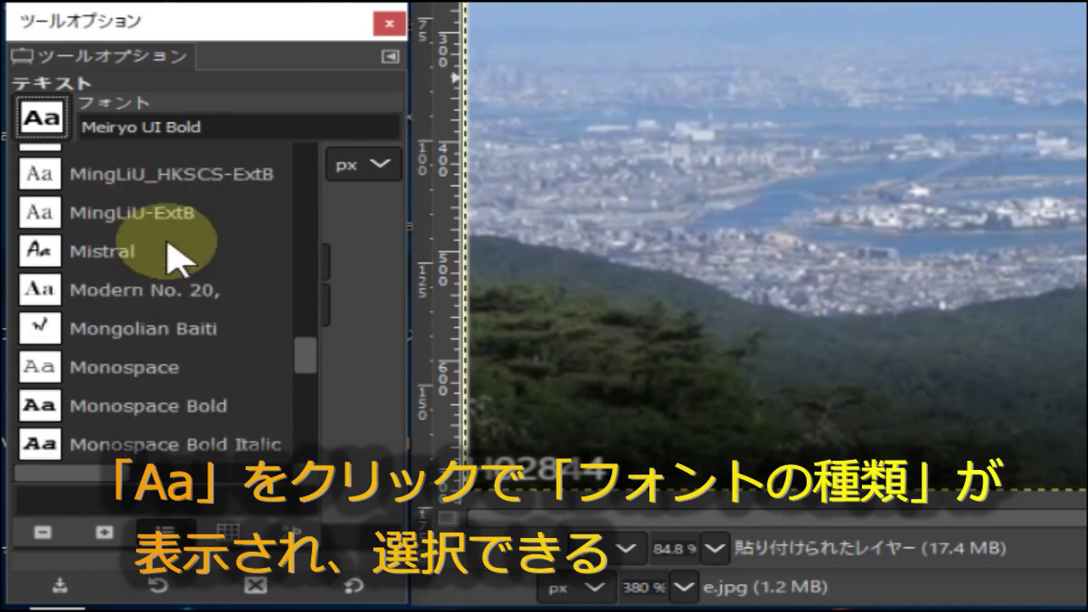
pyautogui.scroll(-2, 175, 255)
pyautogui.scroll(-8, 170, 284)
pyautogui.scroll(4, 170, 285)
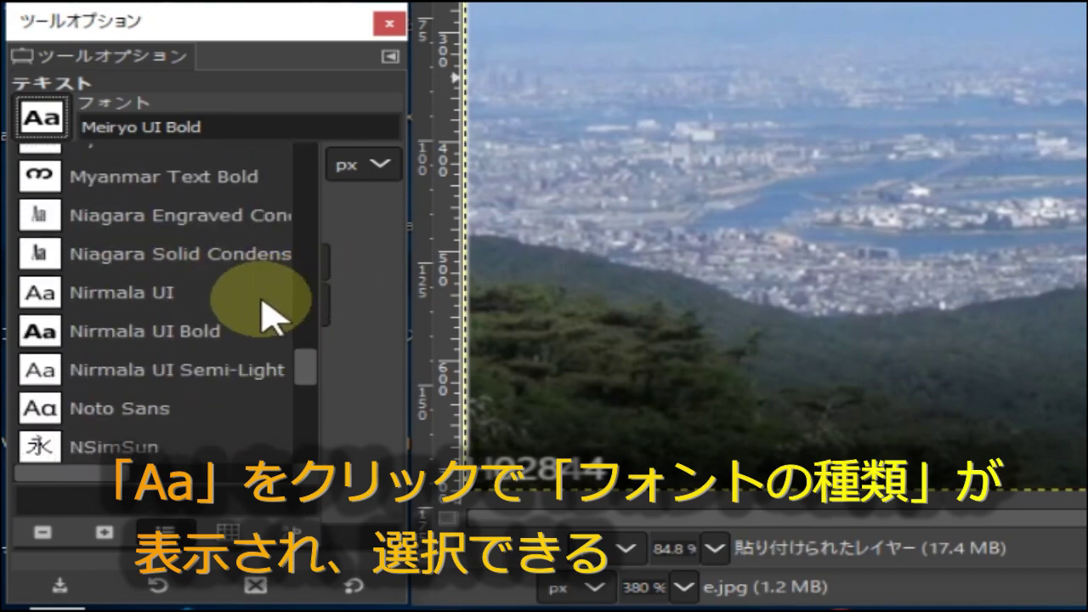
pyautogui.click(50, 337)
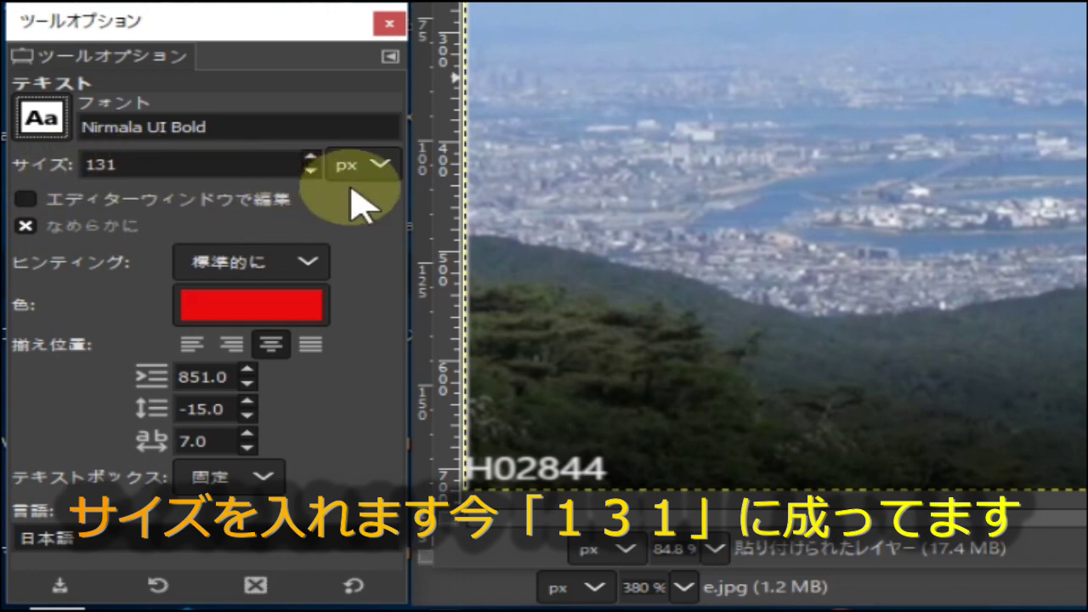
# - Set the text colour to light pink f8c8f2 and save it to colour history
pyautogui.click(112, 157)
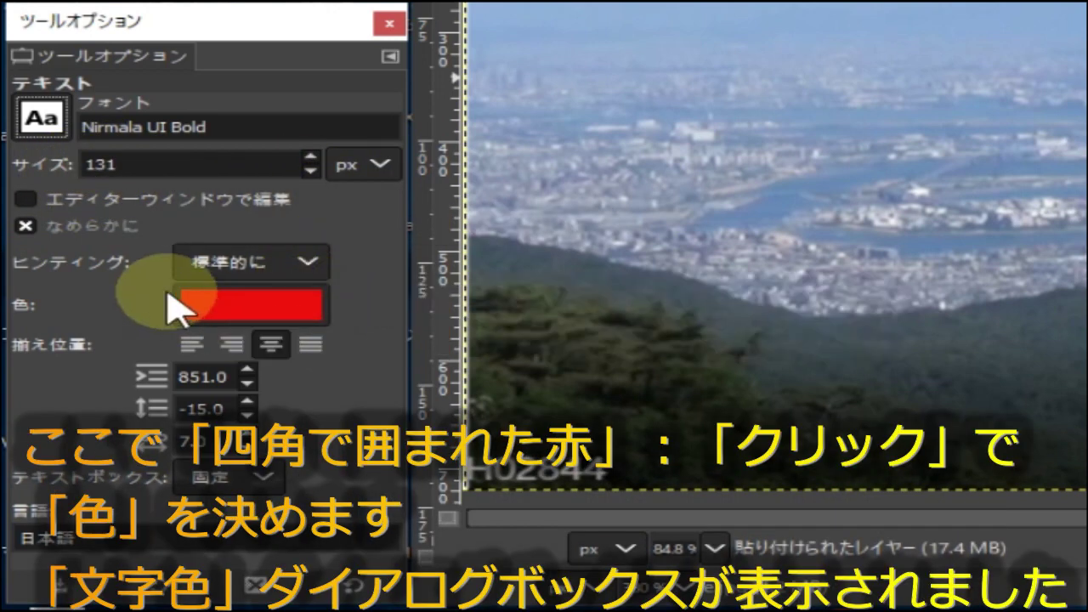
pyautogui.click(274, 301)
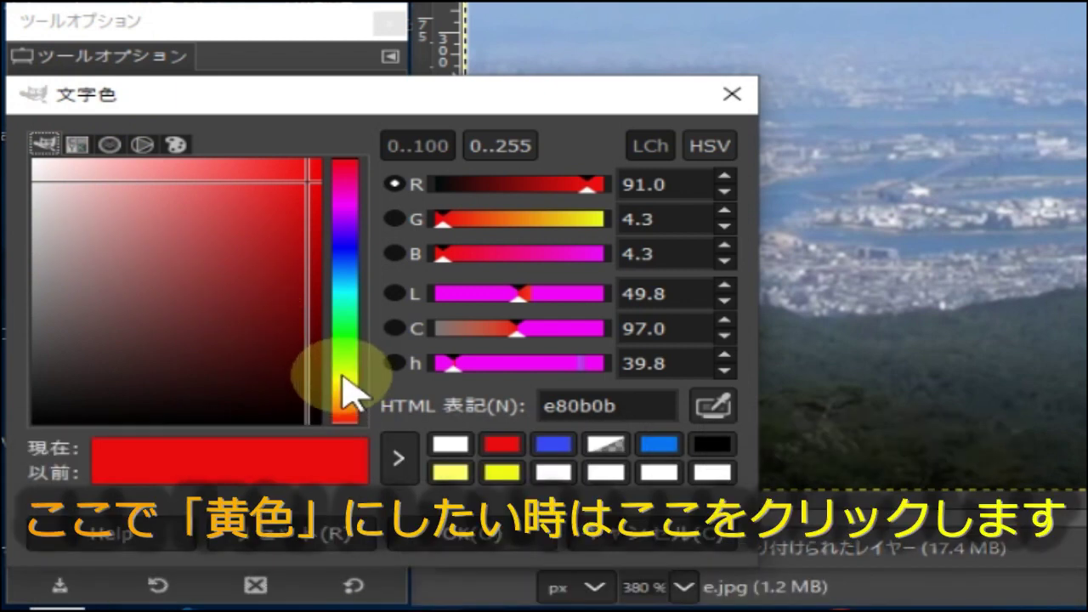
pyautogui.click(344, 378)
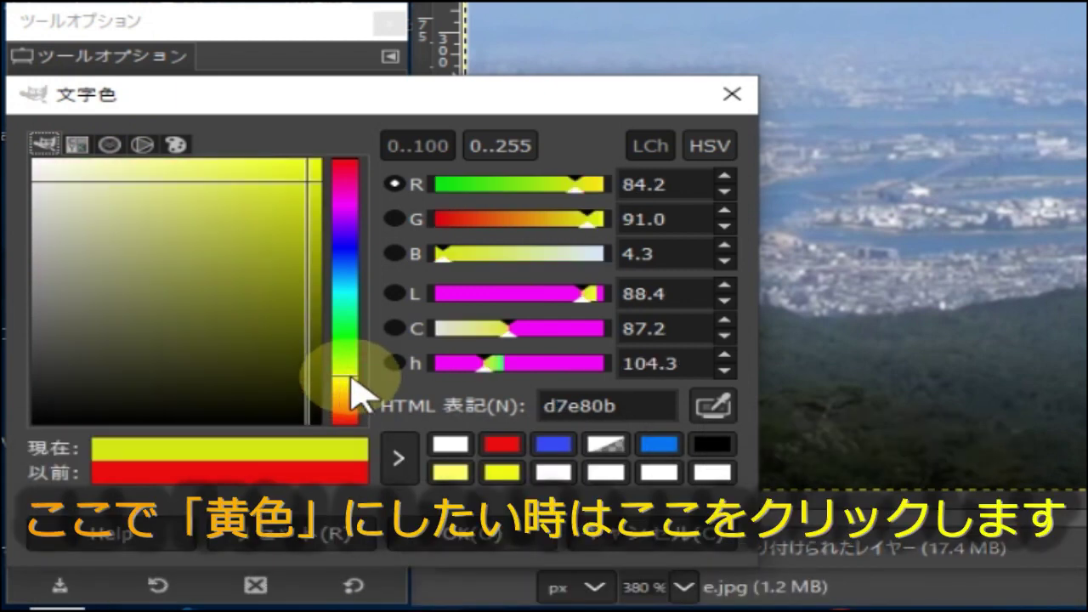
pyautogui.click(344, 252)
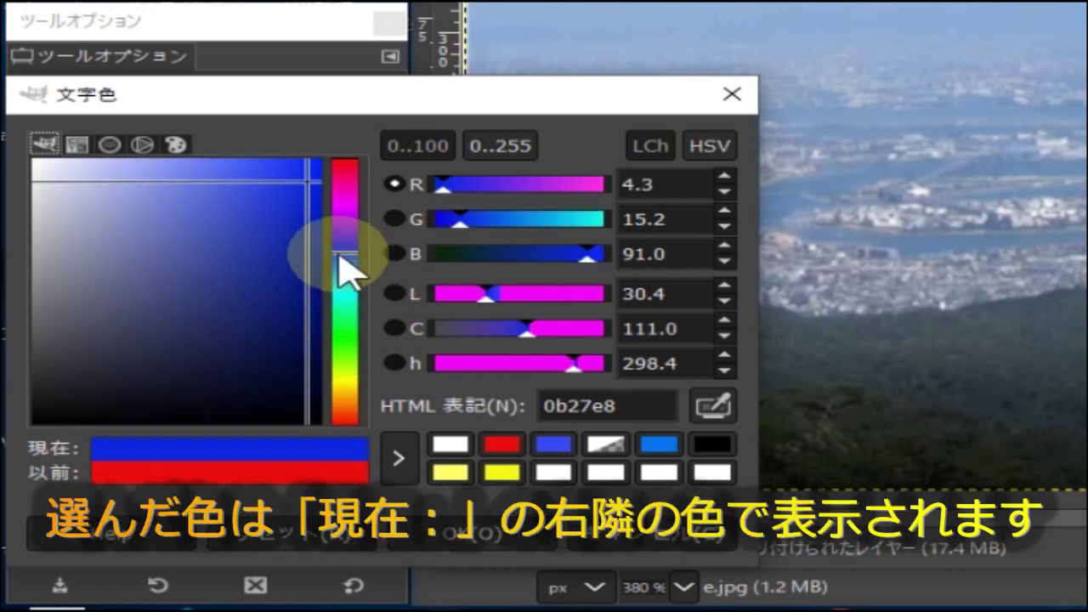
pyautogui.moveTo(173, 197)
pyautogui.mouseDown()
pyautogui.moveTo(156, 291)
pyautogui.moveTo(173, 208)
pyautogui.mouseUp()
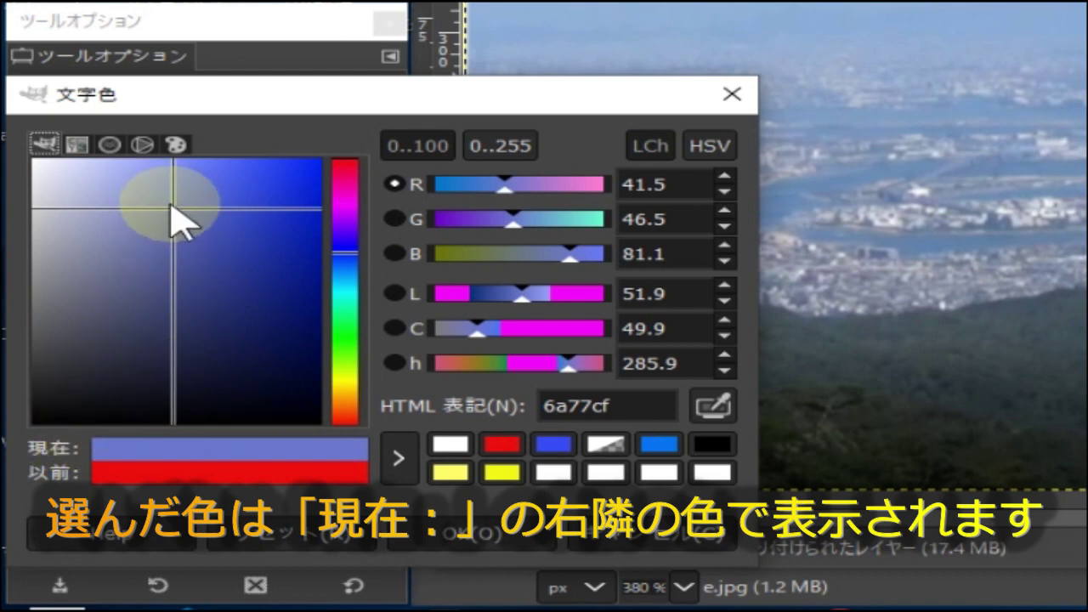
pyautogui.moveTo(182, 231)
pyautogui.mouseDown()
pyautogui.moveTo(133, 252)
pyautogui.moveTo(218, 219)
pyautogui.mouseUp()
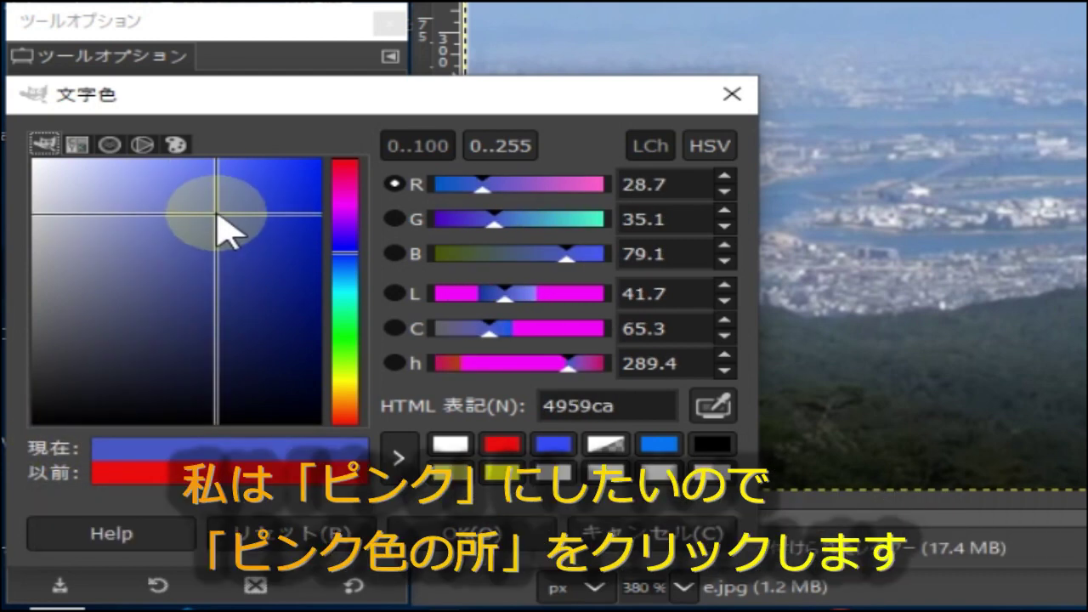
pyautogui.click(343, 219)
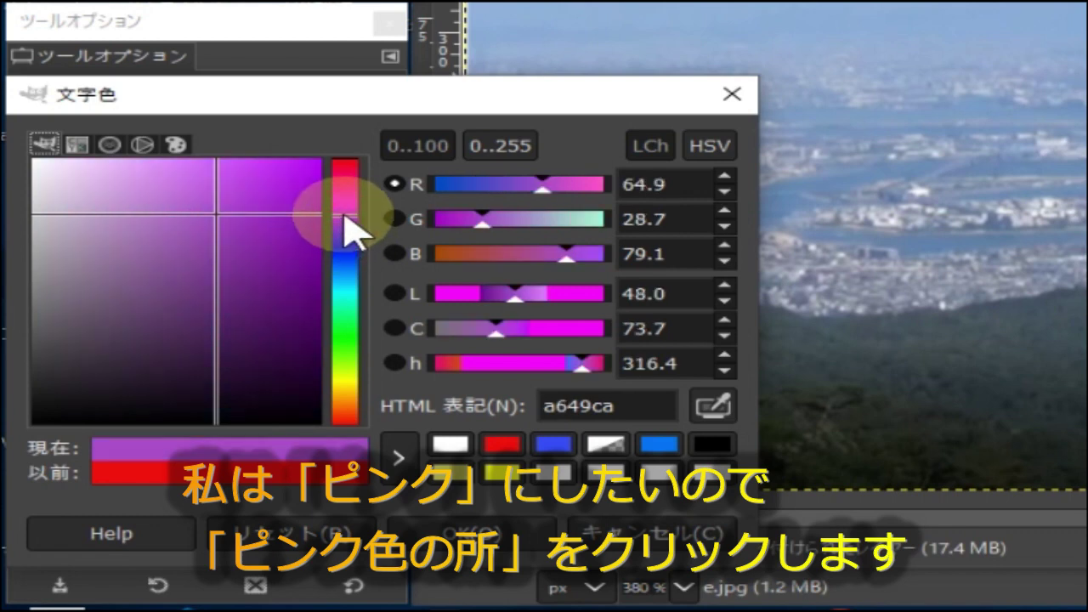
pyautogui.moveTo(344, 216); pyautogui.dragTo(345, 197)
pyautogui.moveTo(224, 209)
pyautogui.mouseDown()
pyautogui.moveTo(80, 213)
pyautogui.moveTo(87, 162)
pyautogui.mouseUp()
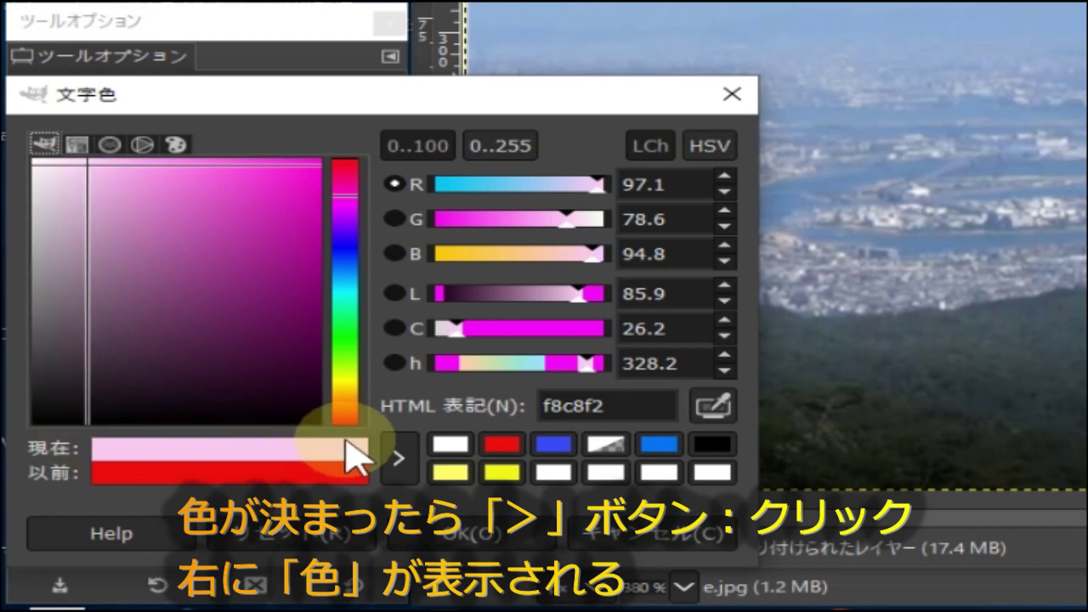
pyautogui.click(398, 459)
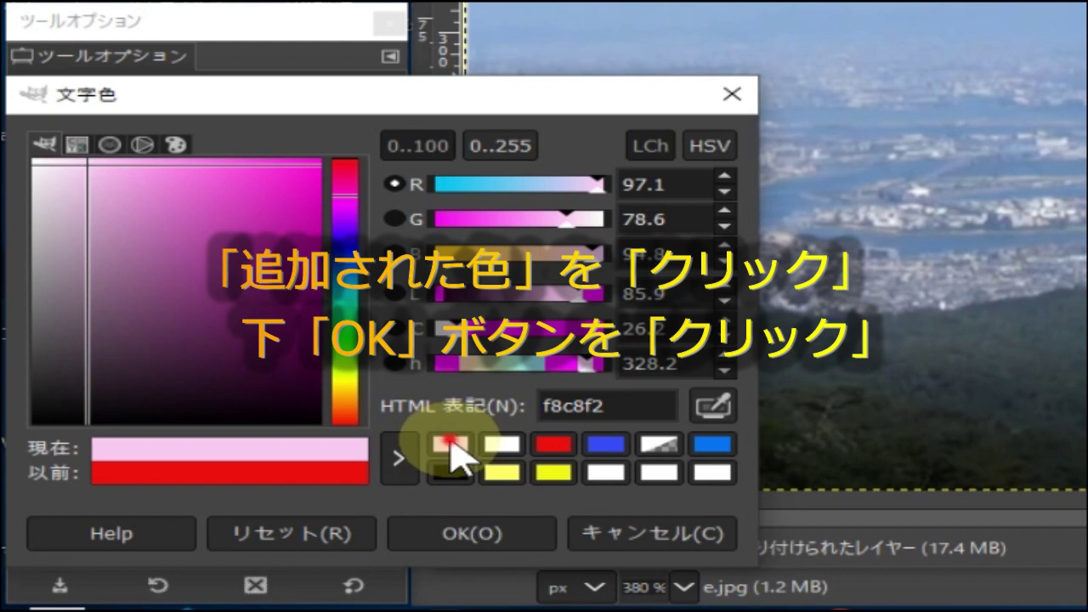
pyautogui.click(455, 527)
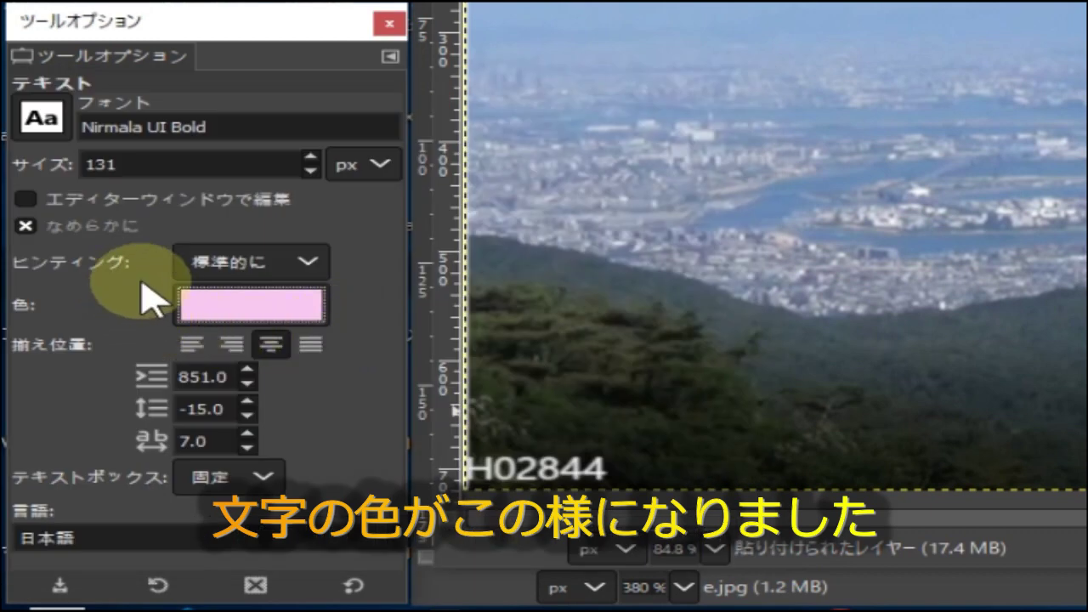
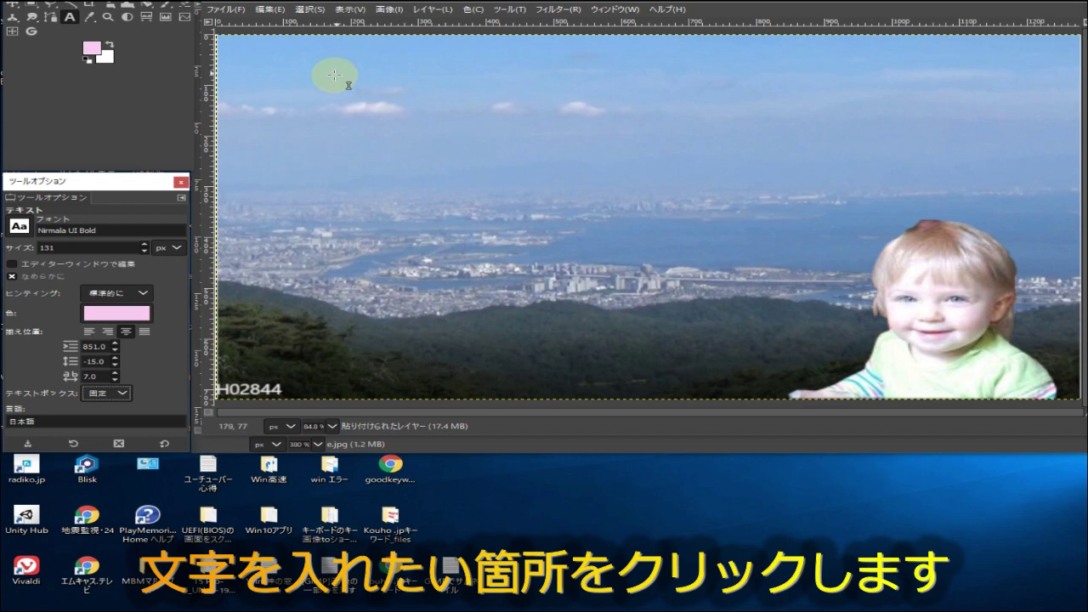
# - Type the three-line title 六甲山へ / ハイキングに / 行った in the upper-left sky
pyautogui.click(265, 64)
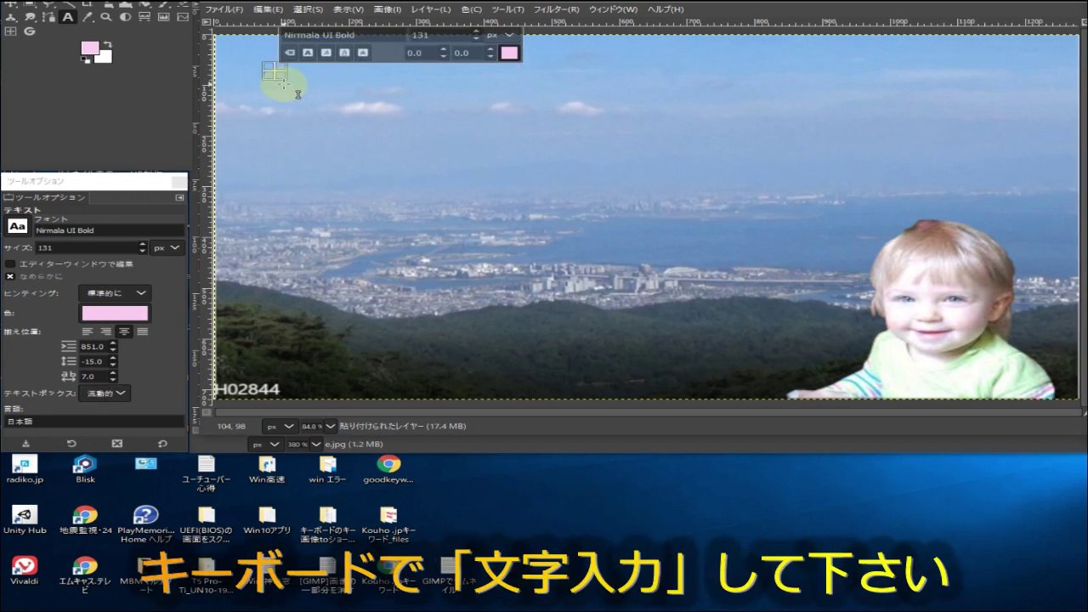
pyautogui.write('六甲山')
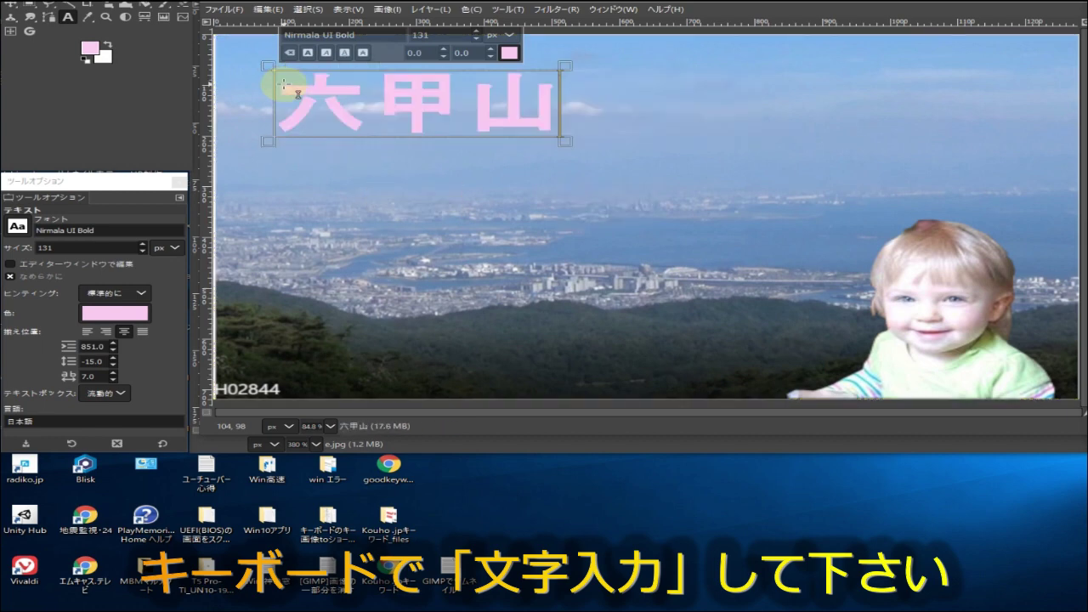
pyautogui.write('へ')
pyautogui.press('Return')
pyautogui.write('ハイキング')
pyautogui.write('に')
pyautogui.press('Return')
pyautogui.write('行った')
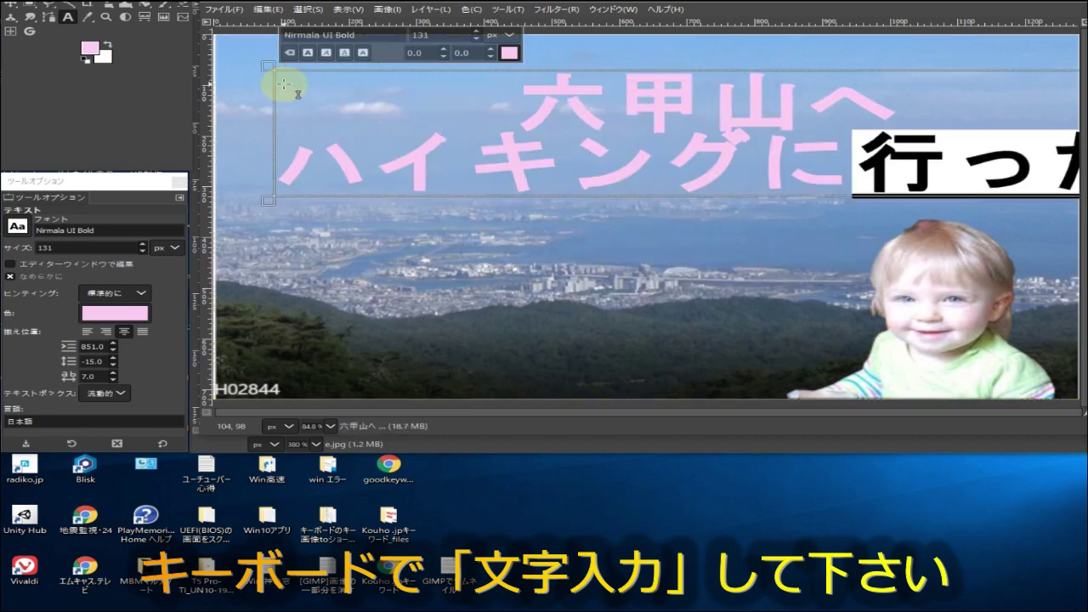
# - Raise the title's line spacing to 72 and letter spacing to 14
pyautogui.click(112, 357)
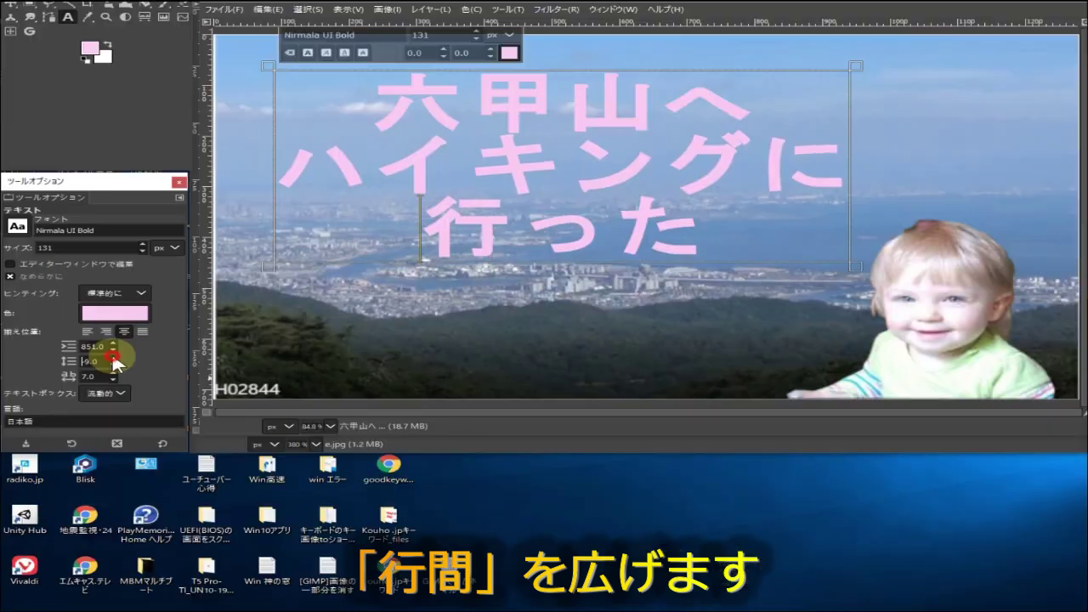
pyautogui.scroll(5, 192, 355)
pyautogui.scroll(5, 145, 357)
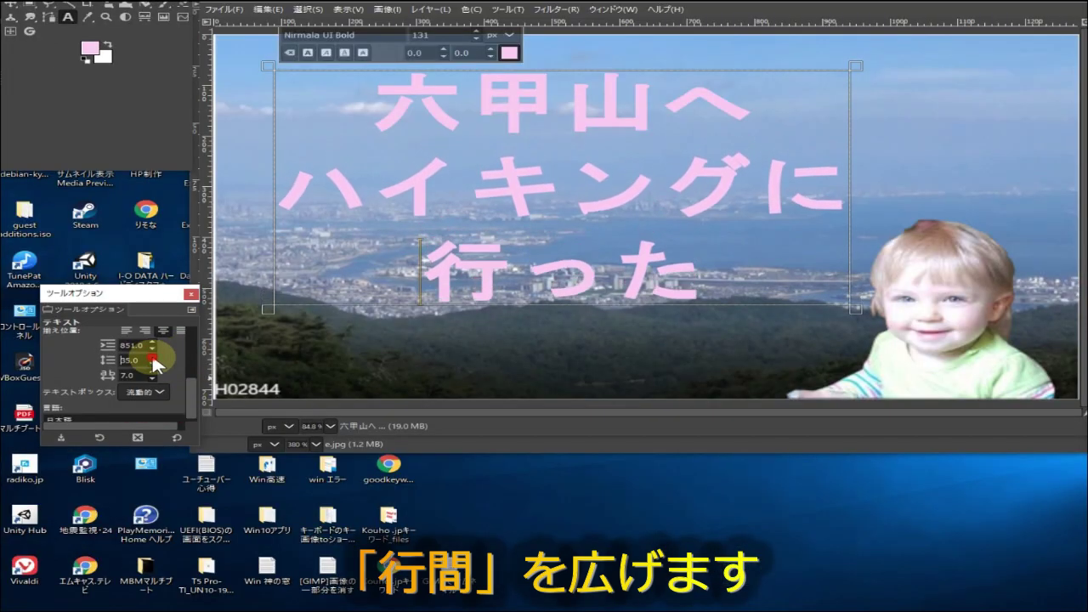
pyautogui.scroll(5, 146, 357)
pyautogui.scroll(5, 145, 357)
pyautogui.scroll(5, 145, 357)
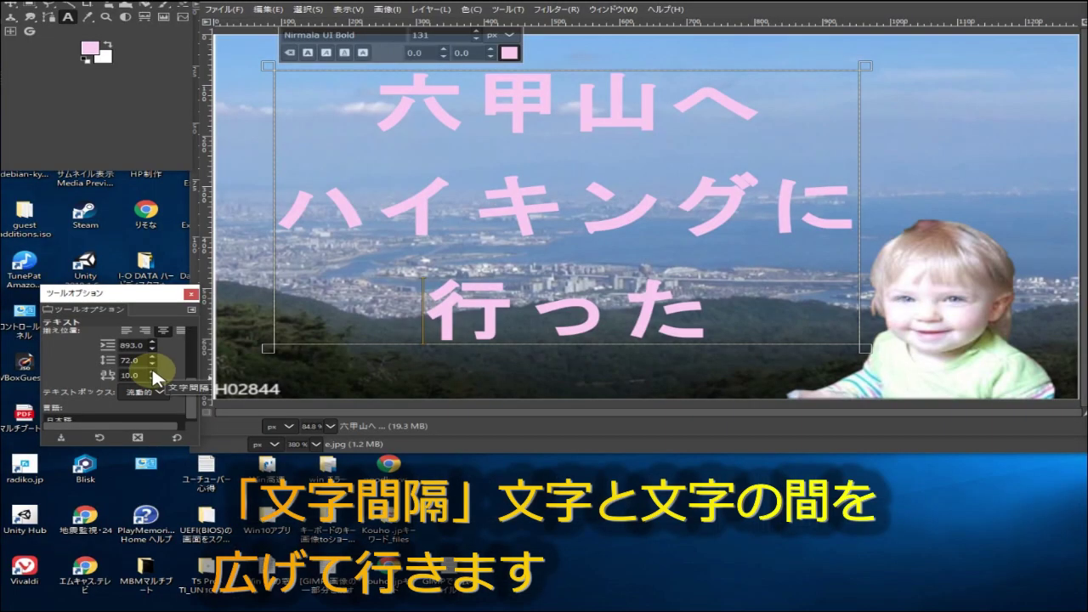
pyautogui.scroll(4, 153, 371)
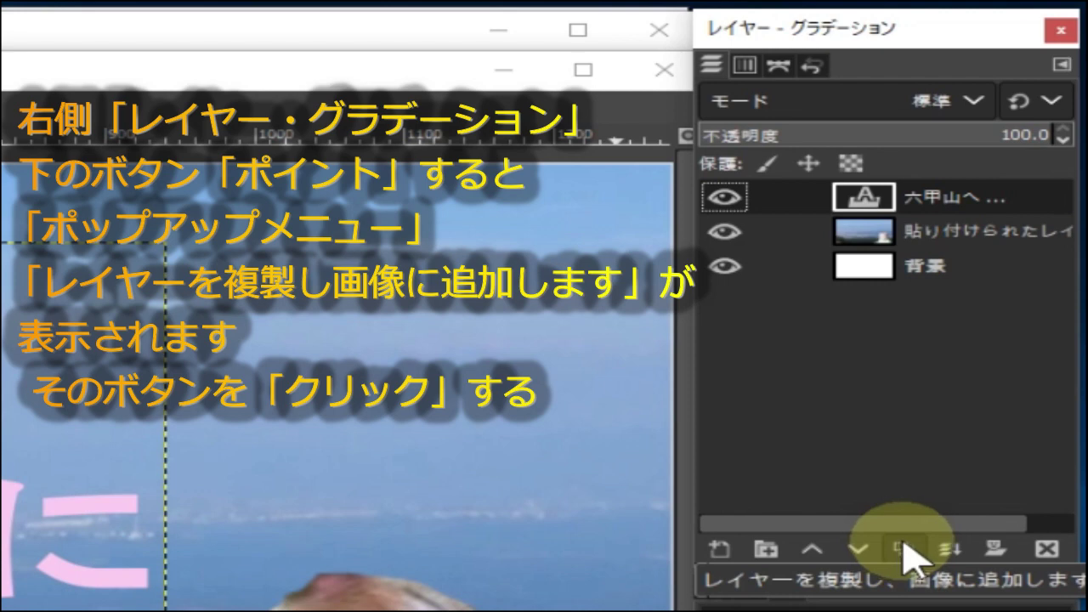
# - Duplicate the title text layer and lower the #1 copy beneath the original
pyautogui.click(906, 554)
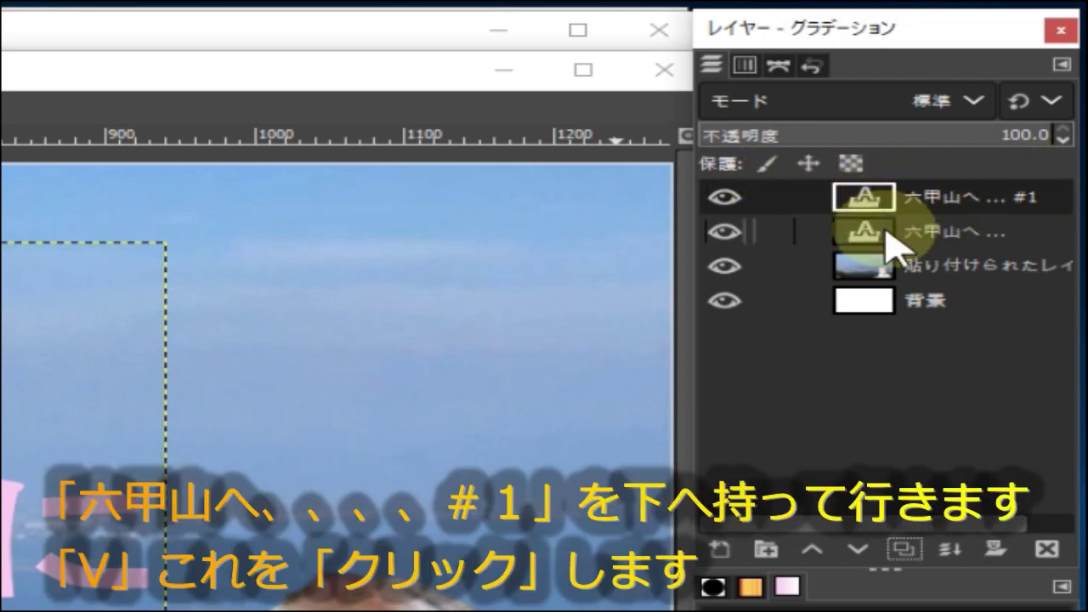
pyautogui.click(857, 549)
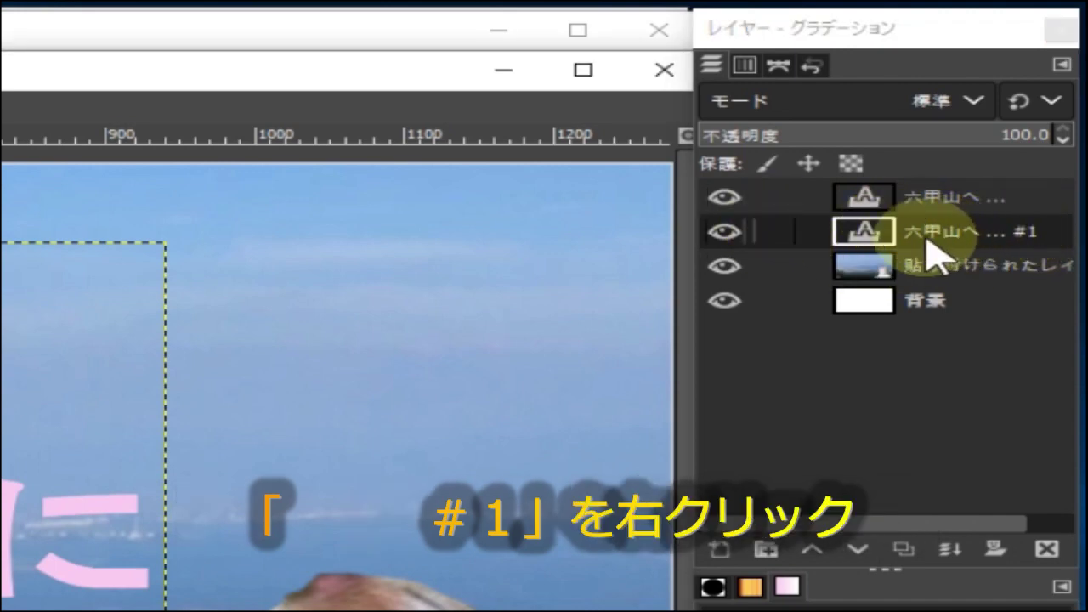
pyautogui.rightClick(958, 247)
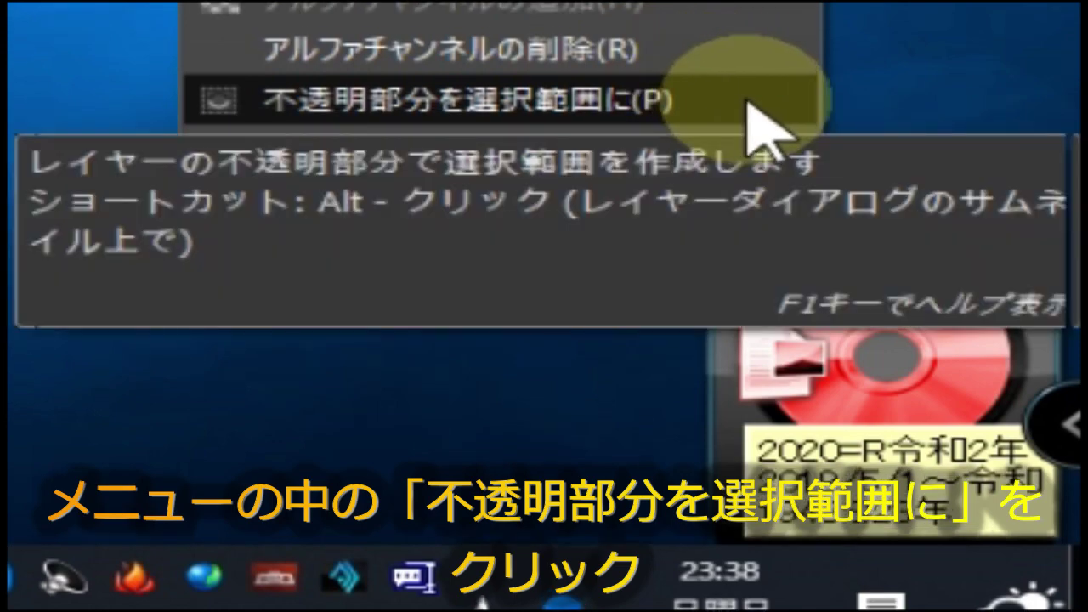
# - Use Alpha to Selection on the #1 layer, then apply Layer to Image Size
pyautogui.click(748, 106)
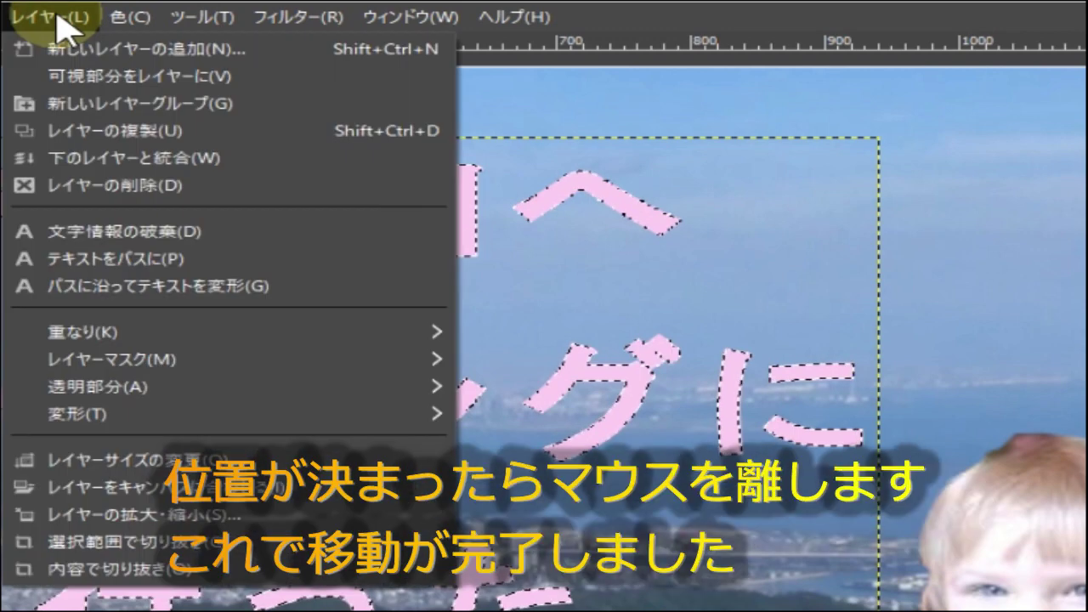
pyautogui.click(58, 17)
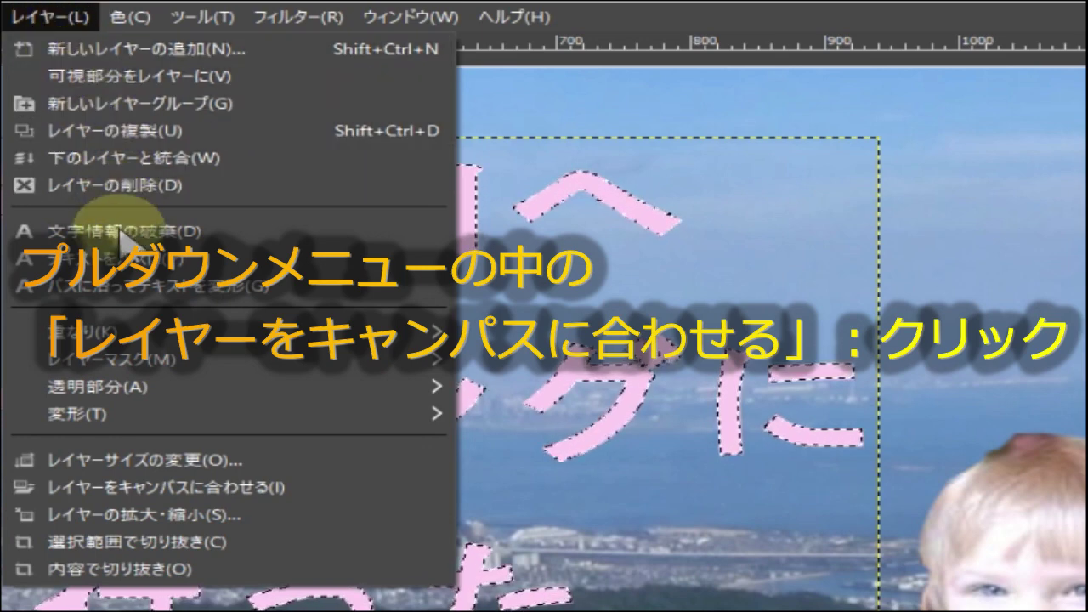
pyautogui.click(338, 486)
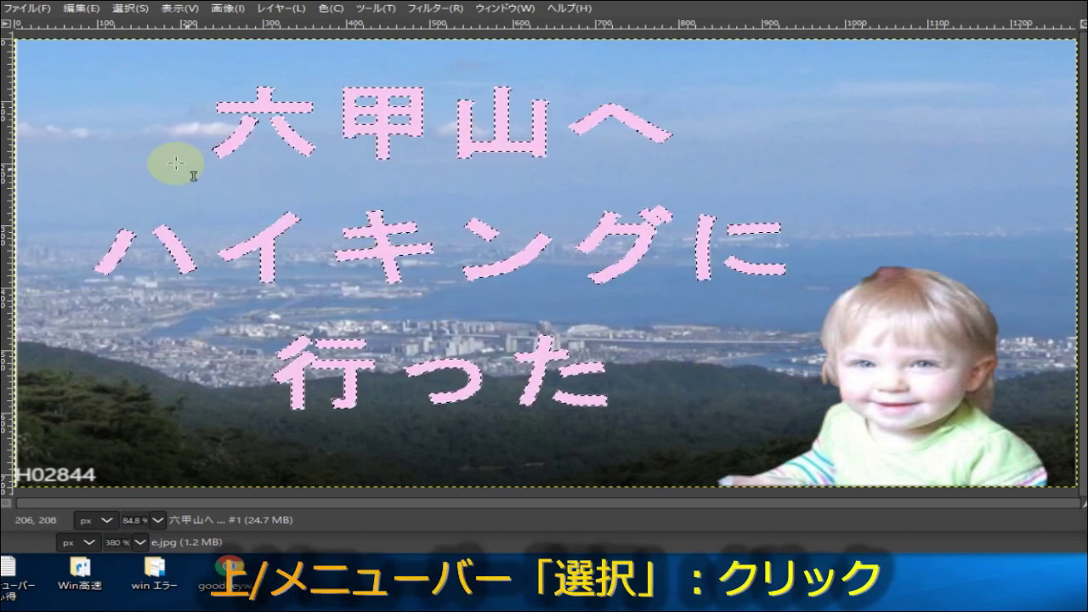
# - Grow the title-letter selection by 10 px with Select > Grow
pyautogui.click(134, 10)
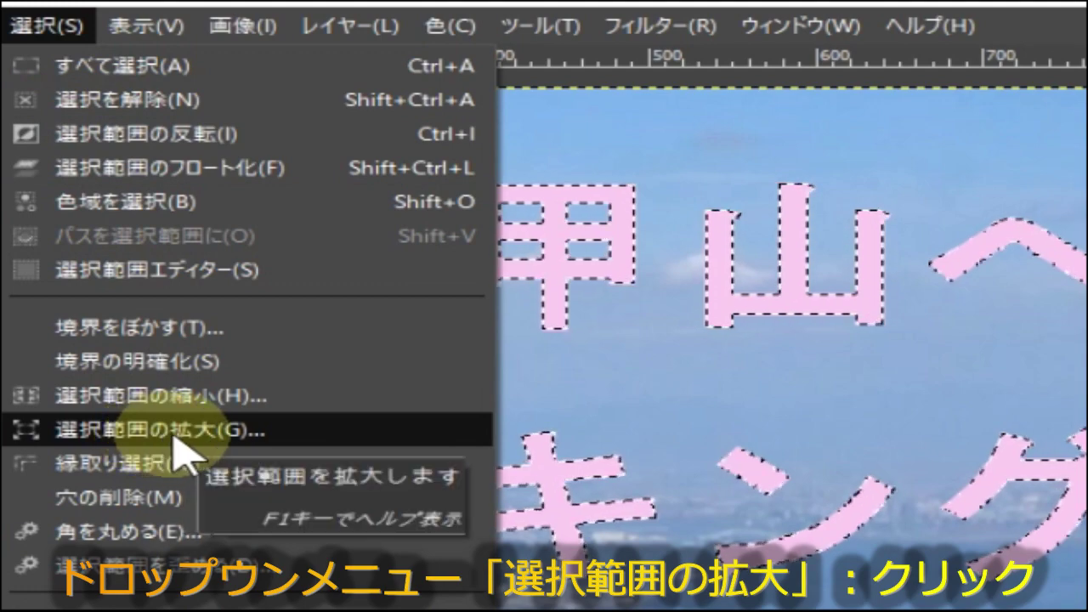
pyautogui.click(390, 438)
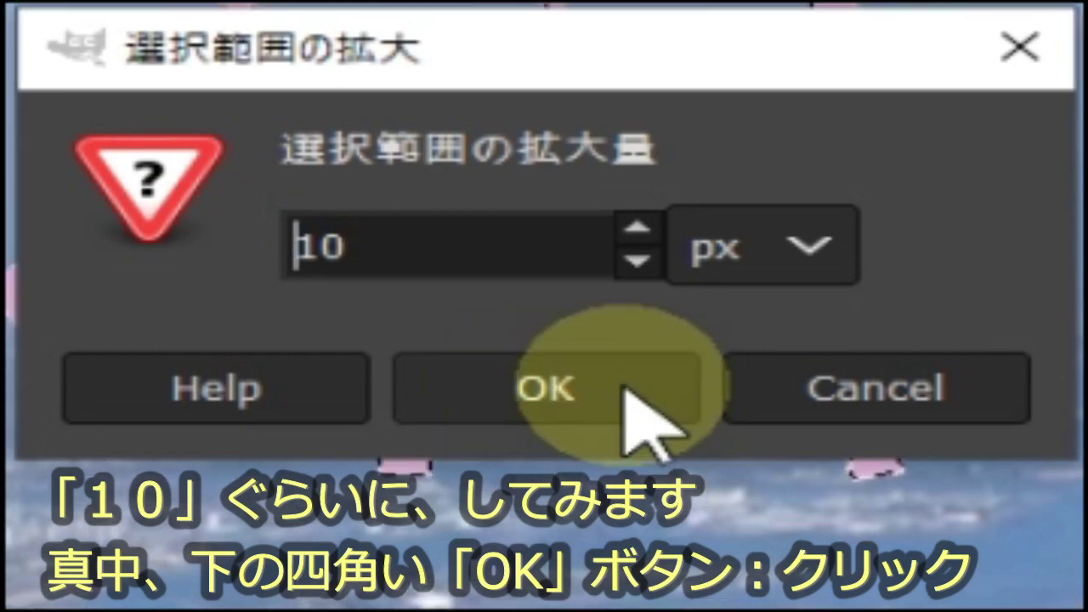
pyautogui.click(625, 389)
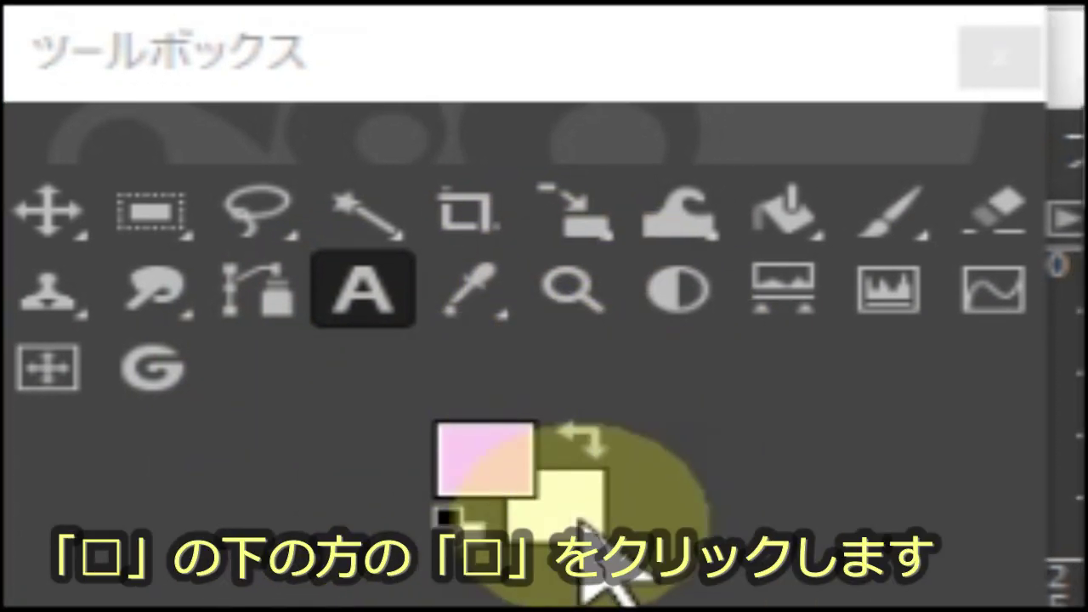
# - Set the background colour to white and fill the grown selection with it
pyautogui.click(574, 519)
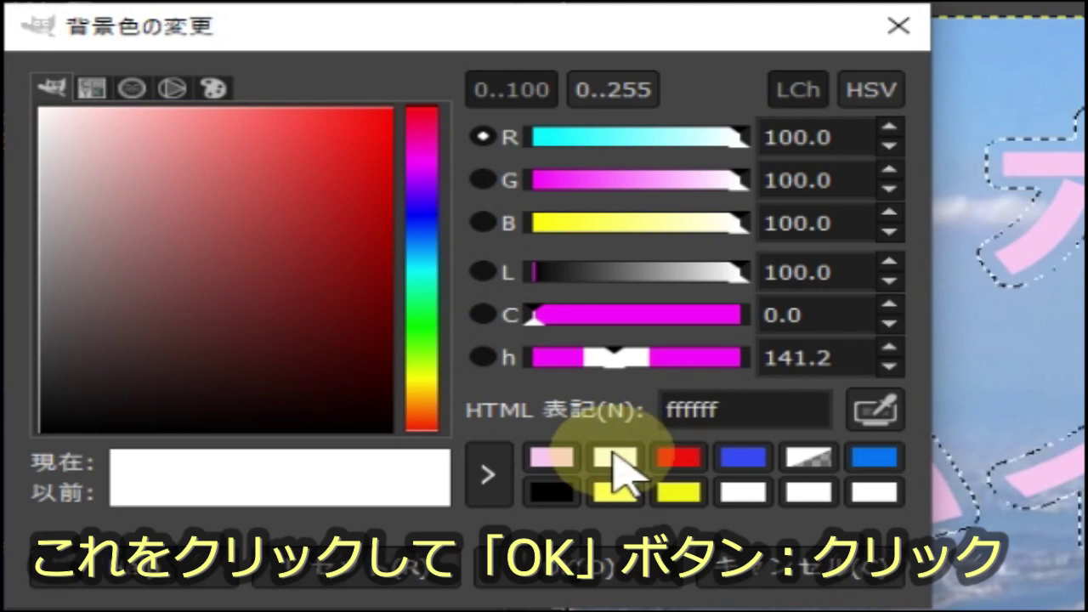
pyautogui.click(585, 582)
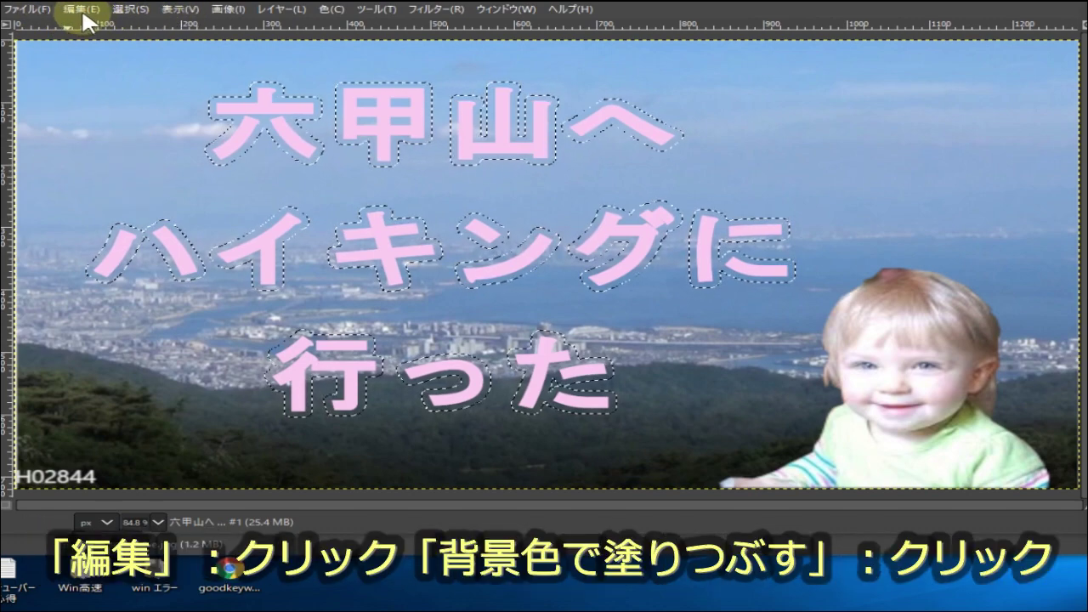
pyautogui.click(78, 16)
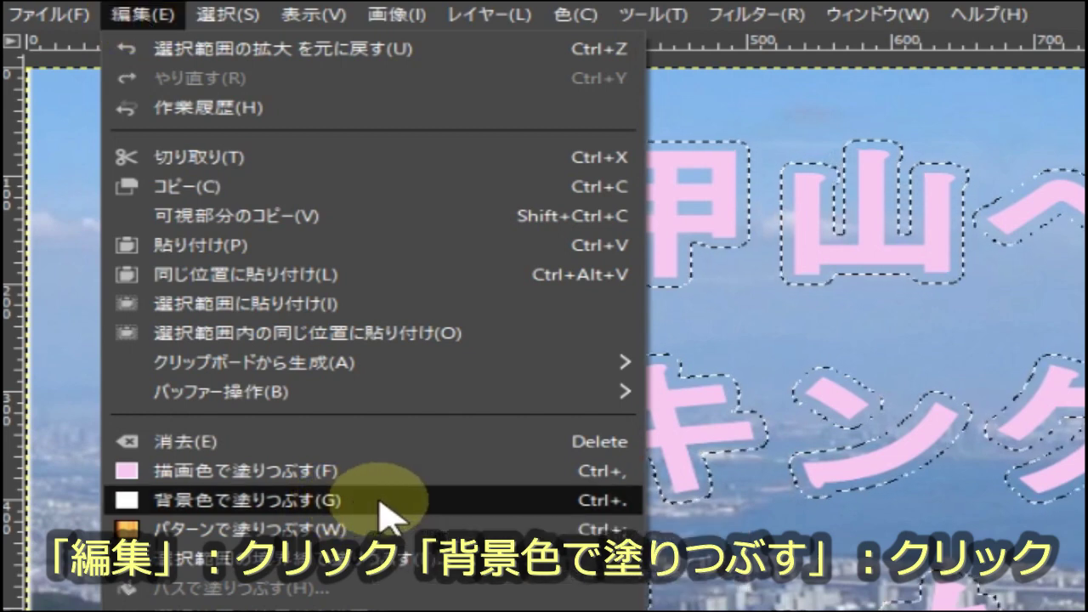
pyautogui.click(508, 503)
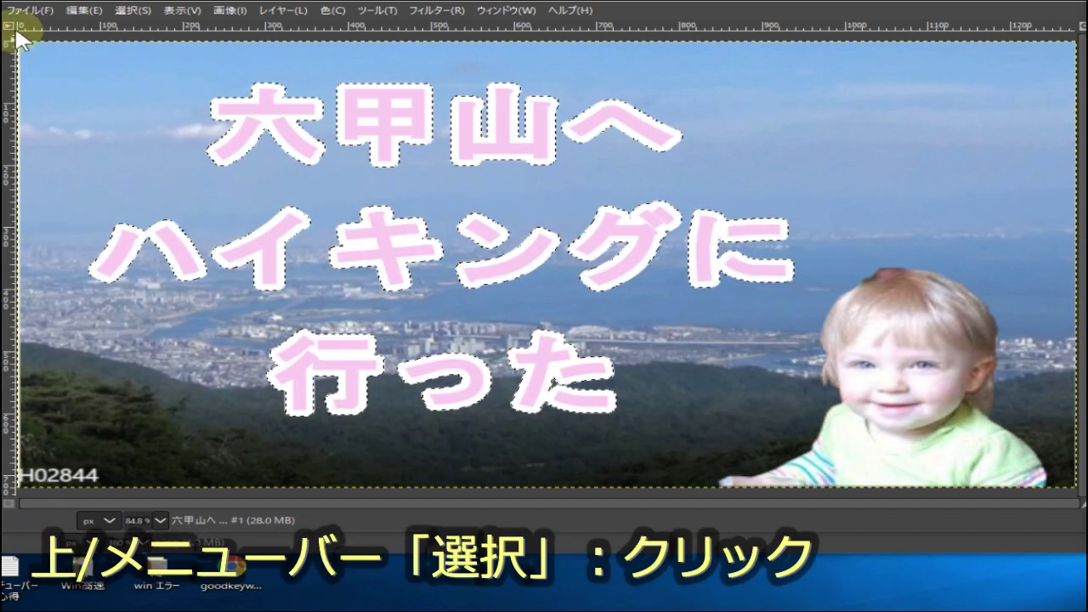
# - Clear the selection and apply a Gaussian blur of size 1.50 to the white outline
pyautogui.click(133, 12)
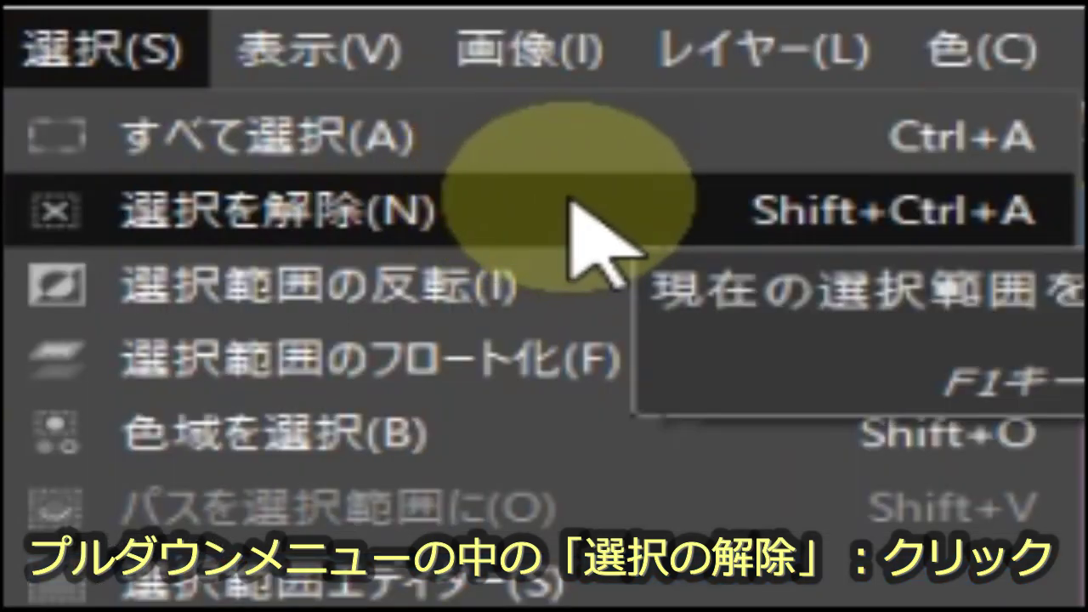
pyautogui.click(568, 204)
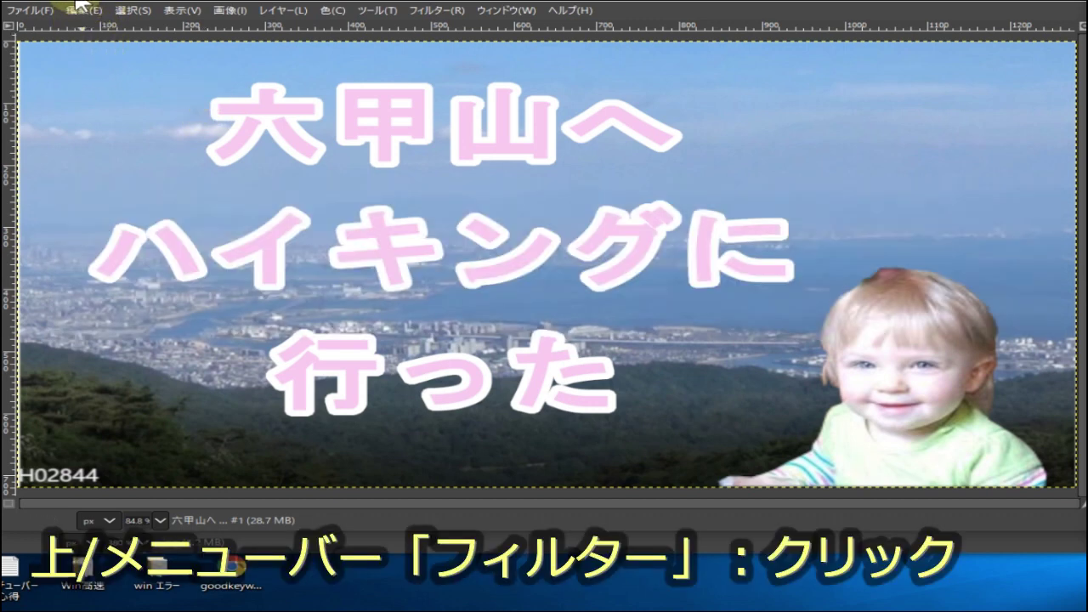
pyautogui.click(435, 12)
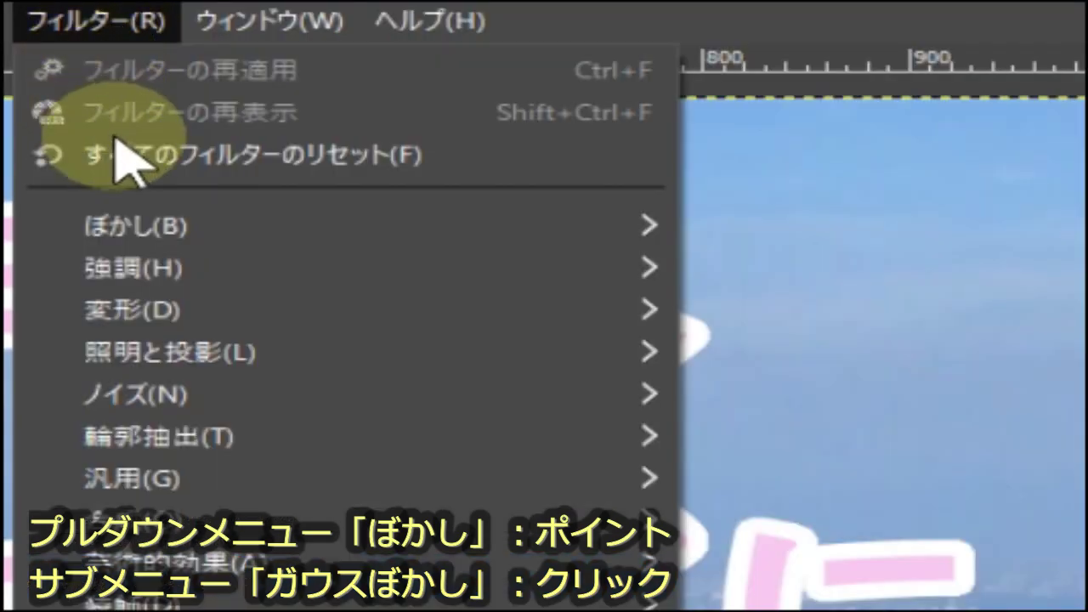
pyautogui.moveTo(136, 225)
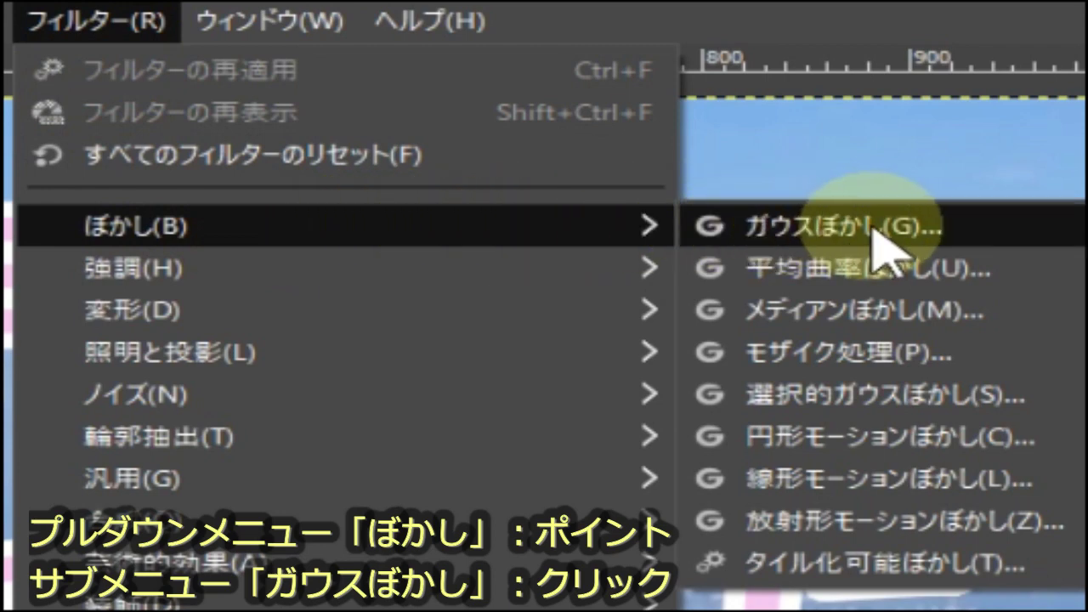
pyautogui.click(1001, 228)
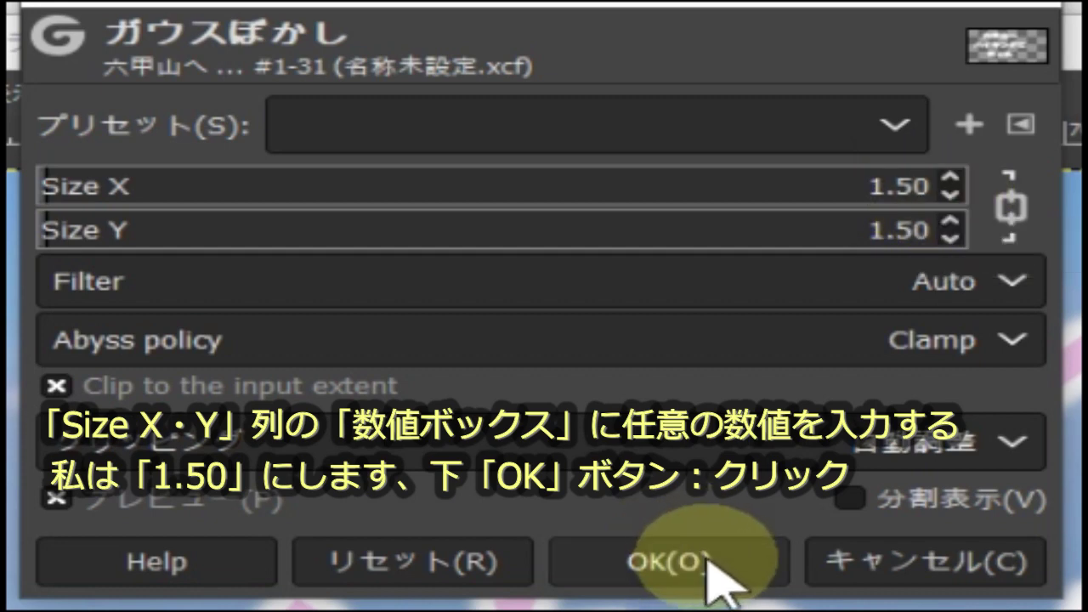
pyautogui.click(708, 559)
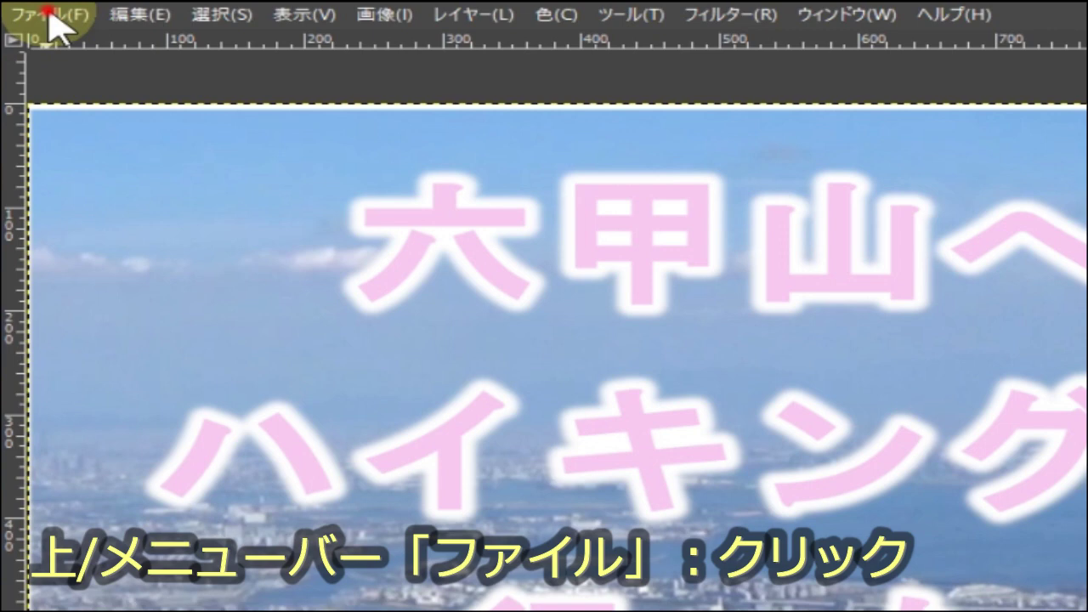
# - Start Export As to the Pictures folder with the file name 六甲山へ行った5
pyautogui.click(53, 15)
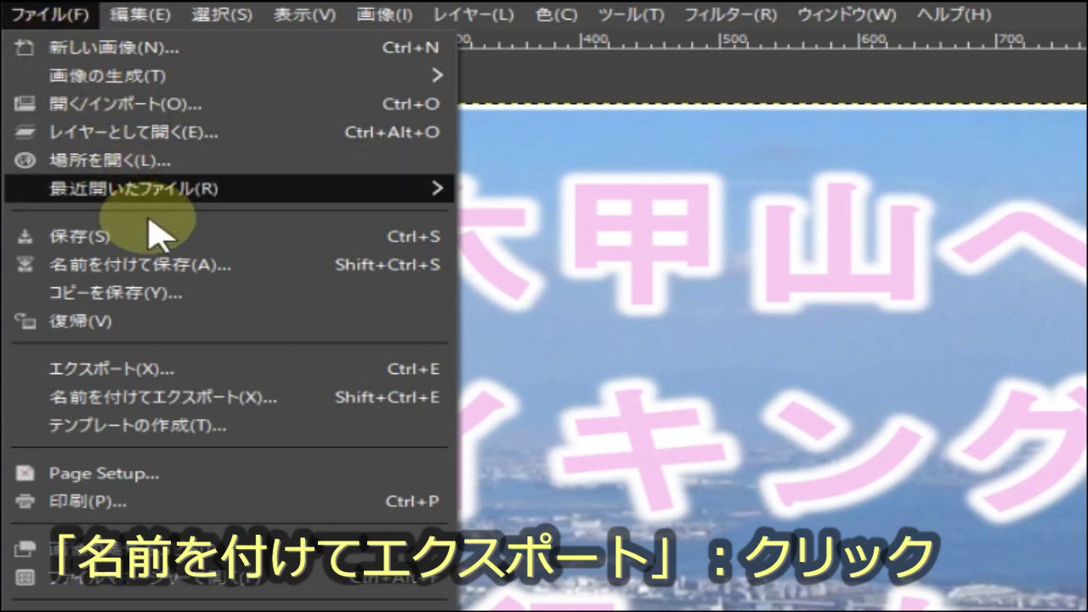
pyautogui.click(296, 396)
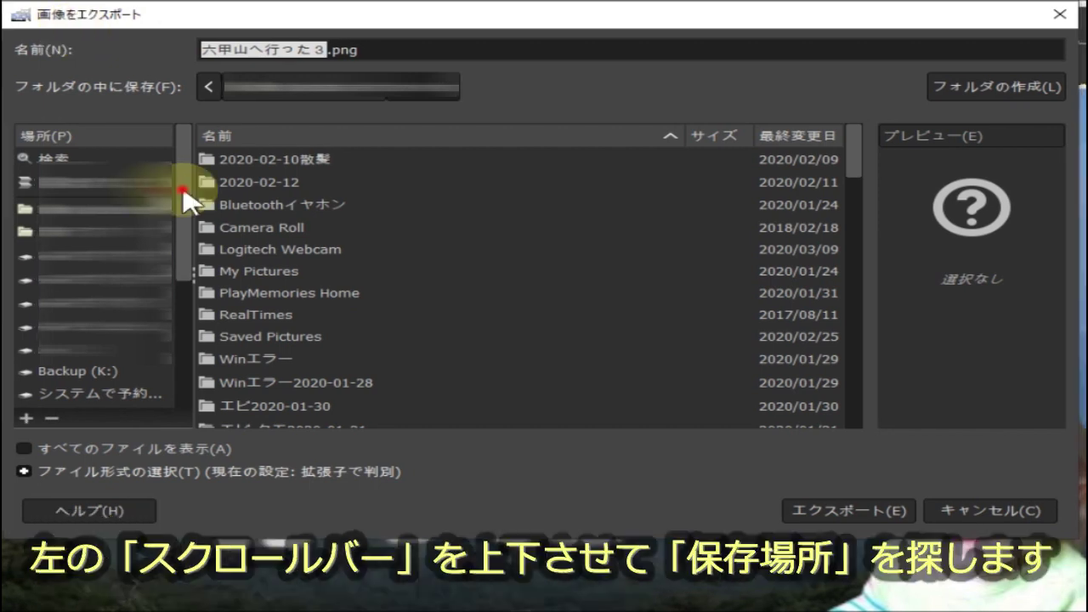
pyautogui.moveTo(187, 201); pyautogui.dragTo(183, 348)
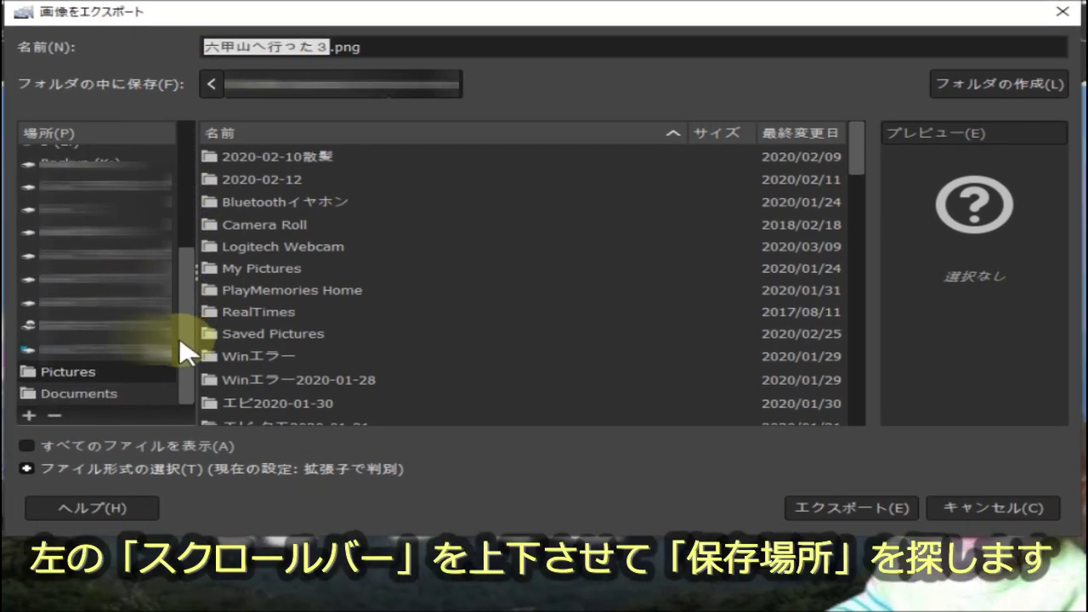
pyautogui.click(74, 375)
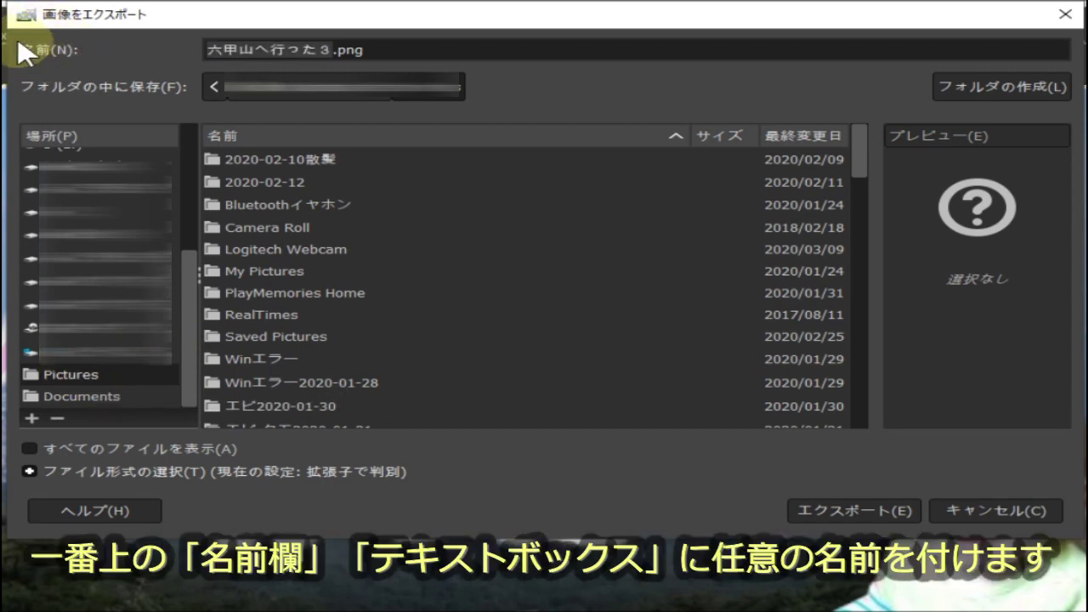
pyautogui.click(332, 49)
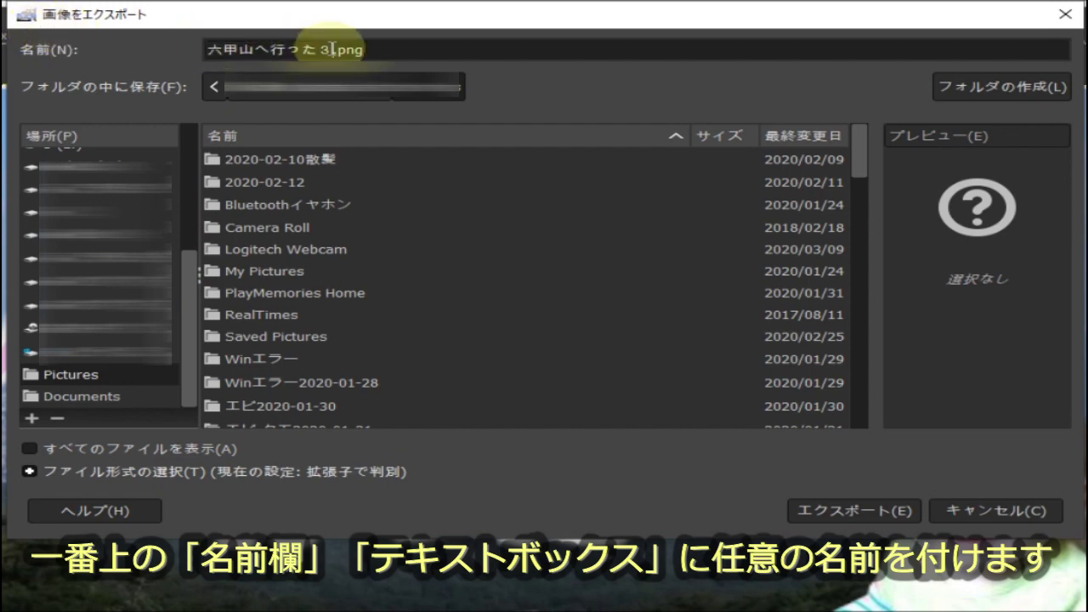
pyautogui.moveTo(332, 49); pyautogui.dragTo(183, 58)
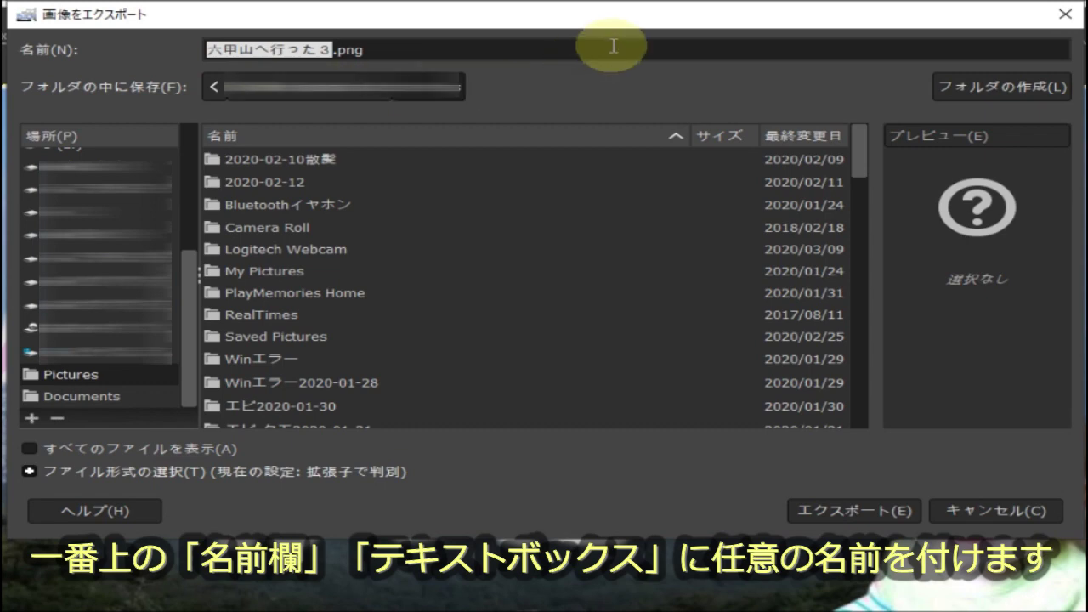
pyautogui.write('六甲山へ行った5')
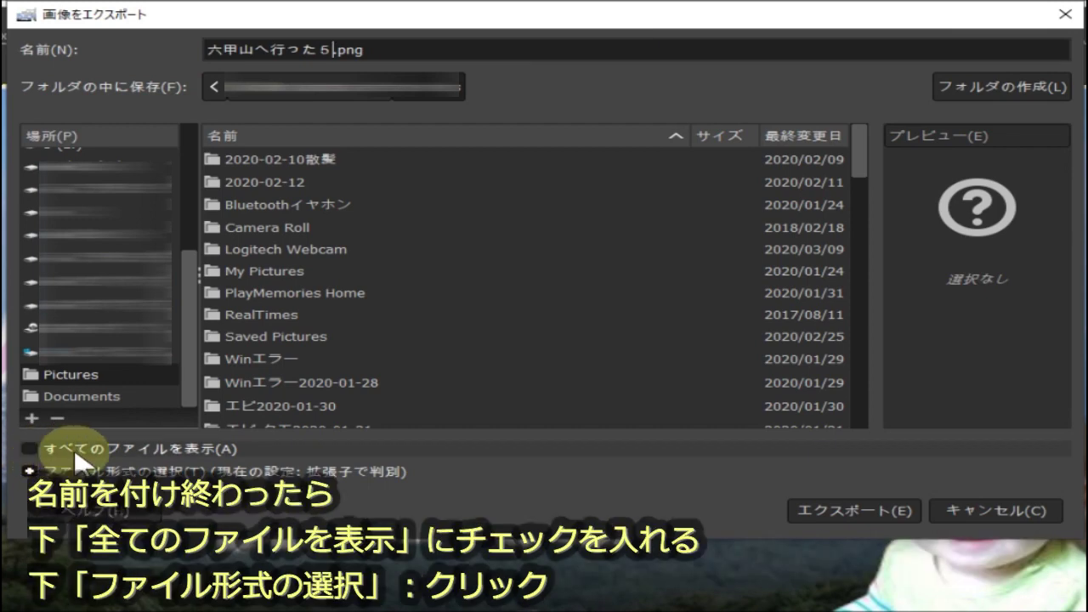
# - Show all files, choose JPEG 画像 as the file type, and export
pyautogui.click(32, 449)
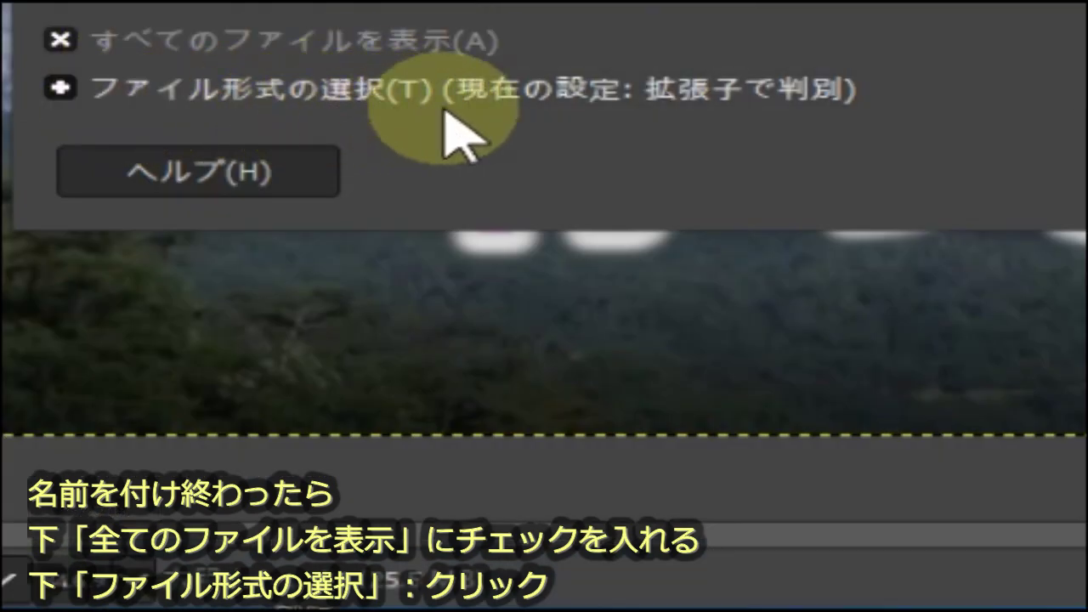
pyautogui.click(366, 91)
pyautogui.scroll(-5, 510, 166)
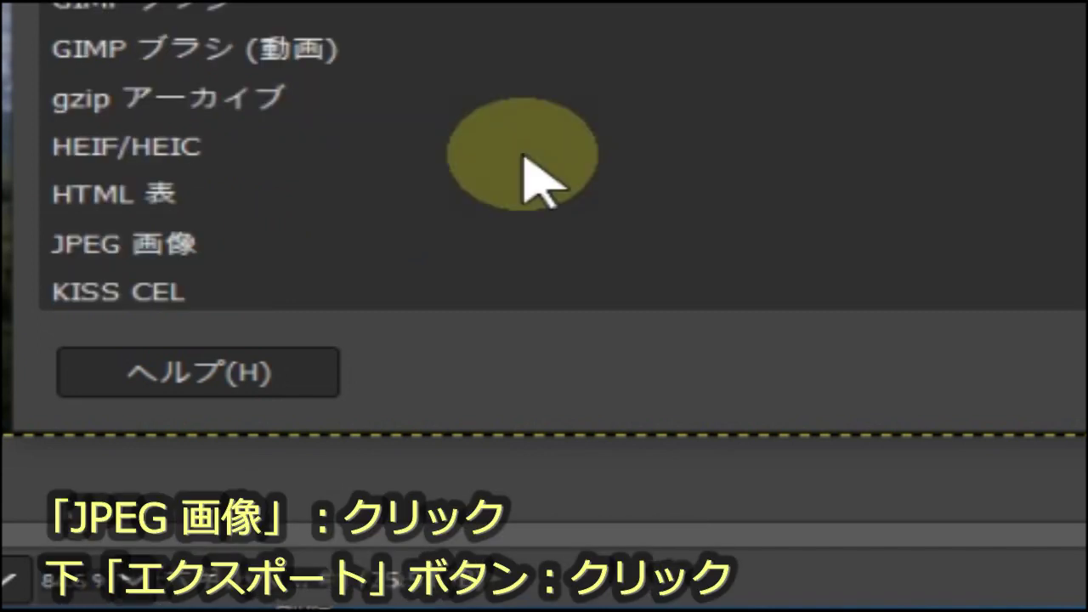
pyautogui.scroll(-1, 523, 157)
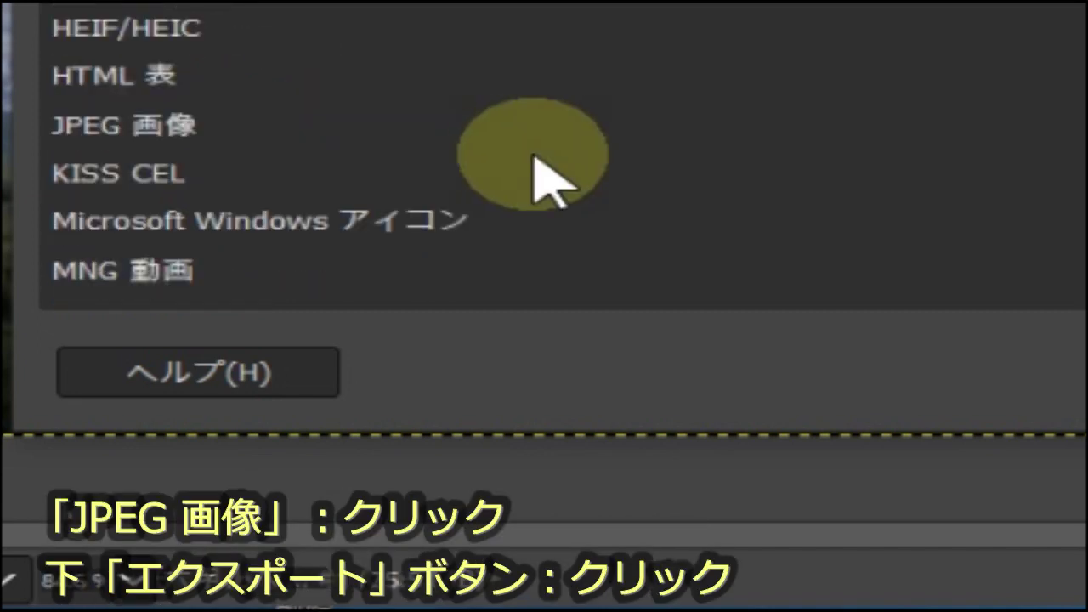
pyautogui.click(359, 124)
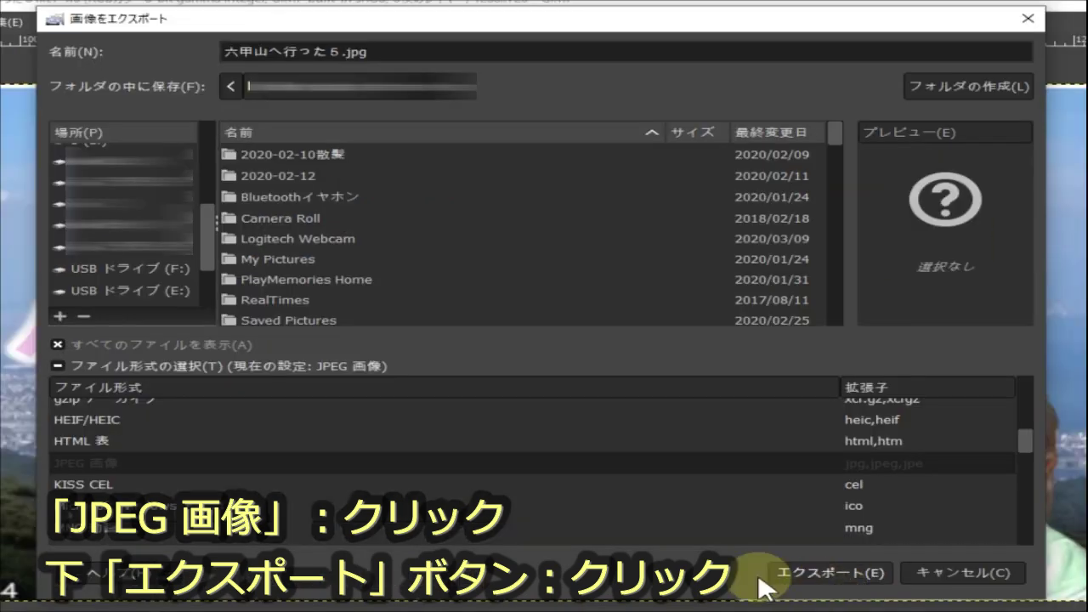
pyautogui.click(828, 572)
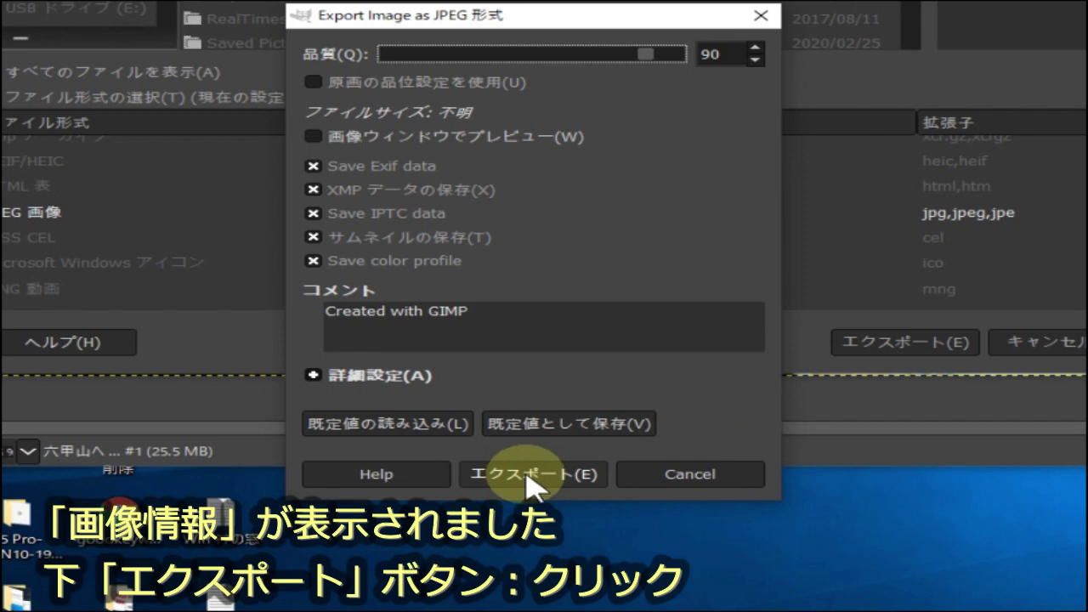
# - Confirm the JPEG export of 六甲山へ行った5.jpg at quality 90
pyautogui.click(527, 474)
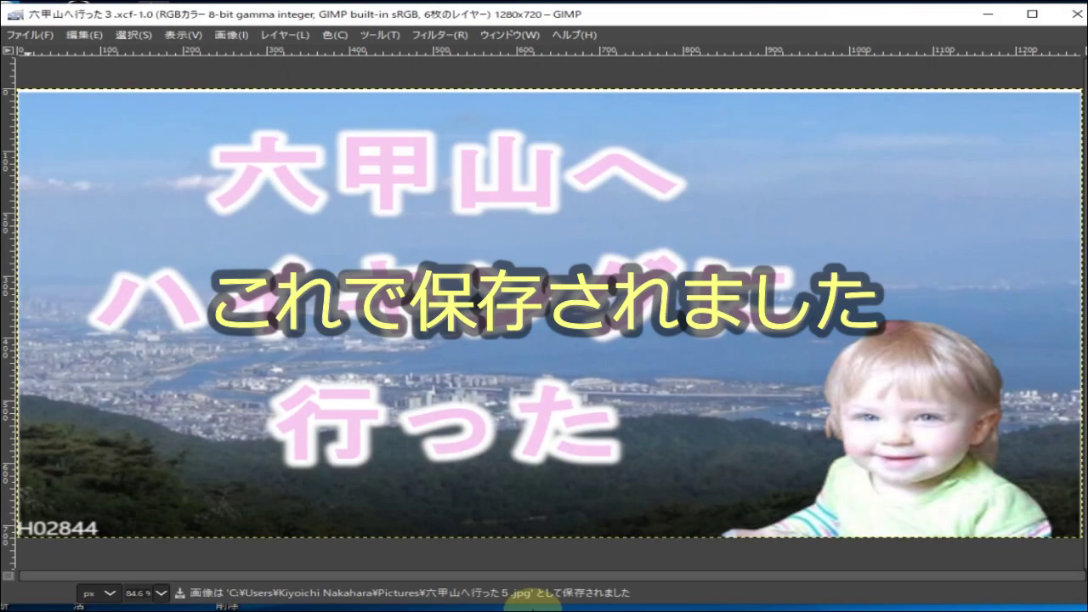